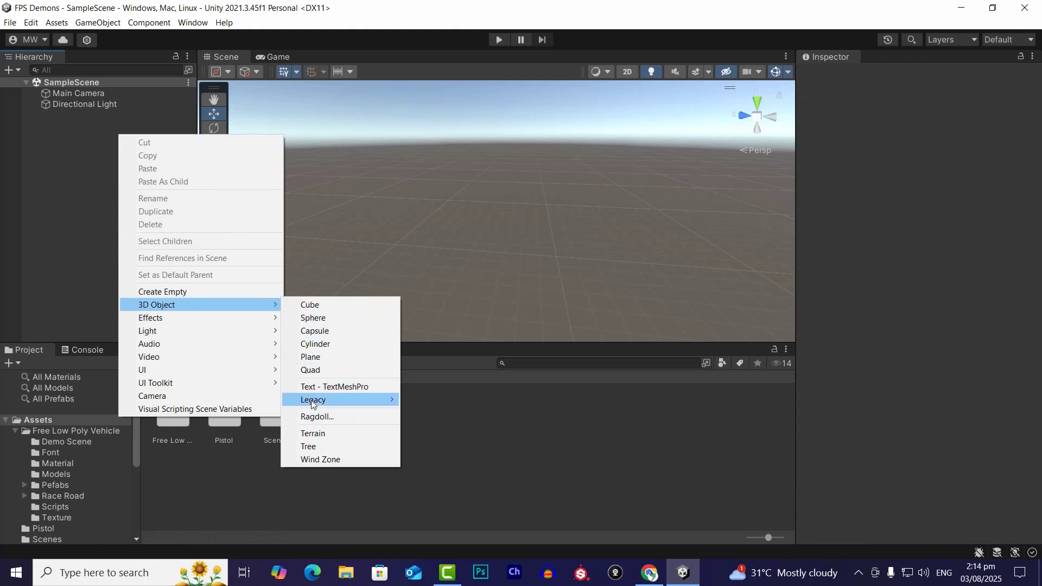
# Step: Add a cube to the sample scene, name it fff, and frame it in the Scene view
pyautogui.click(319, 307)
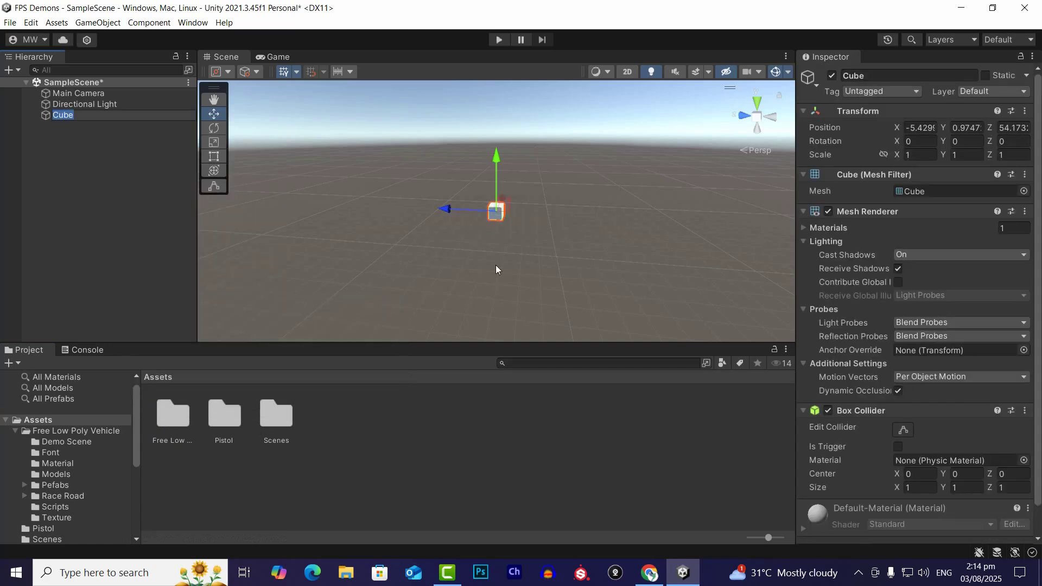
pyautogui.write('fff')
pyautogui.click(220, 52)
pyautogui.click(154, 200)
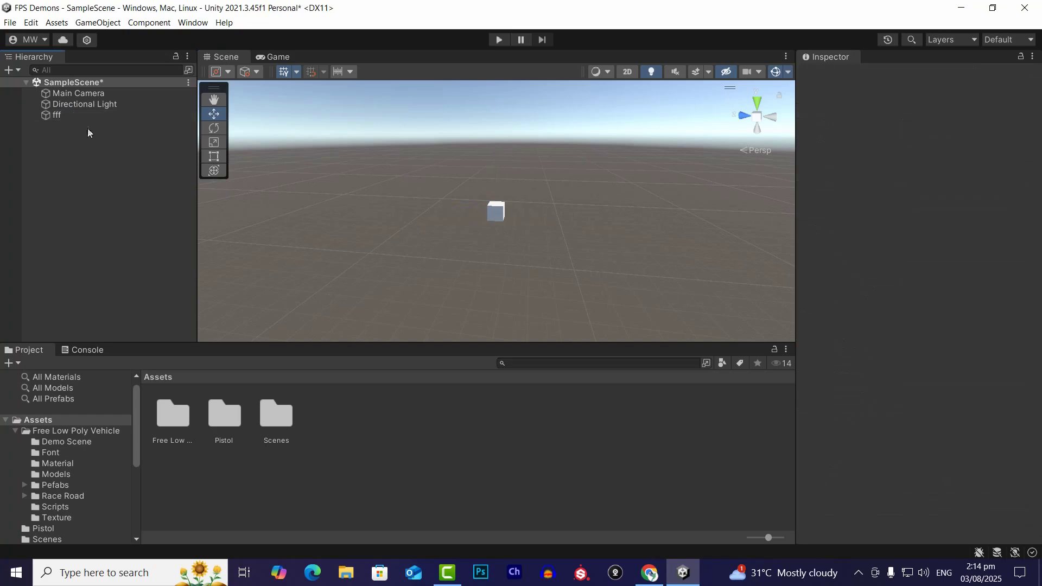
pyautogui.click(83, 115)
pyautogui.click(506, 220)
pyautogui.press('f')
pyautogui.scroll(-4, 506, 217)
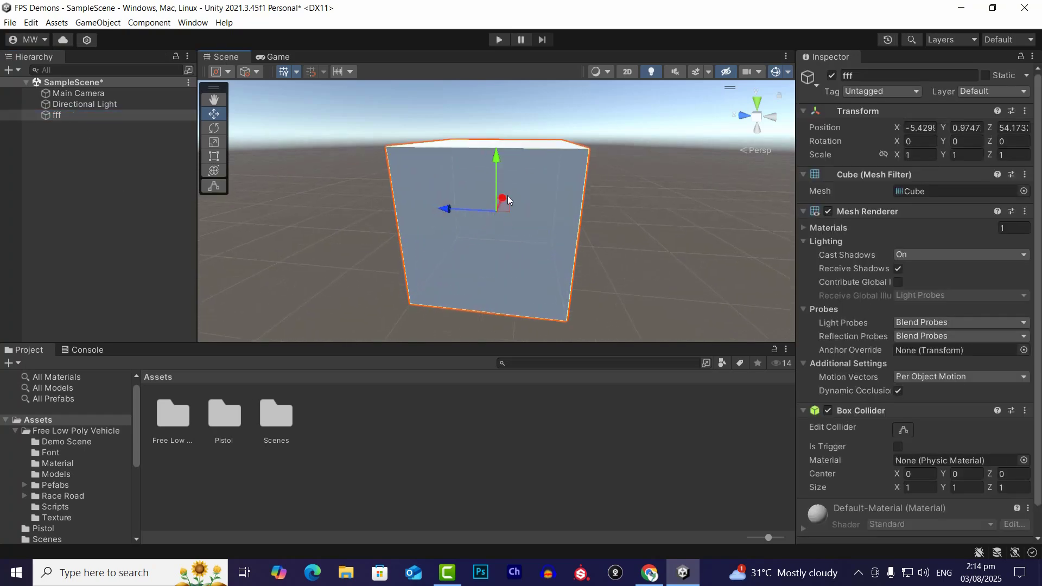
pyautogui.keyDown('alt'); pyautogui.moveTo(511, 179); pyautogui.dragTo(590, 209); pyautogui.keyUp('alt')
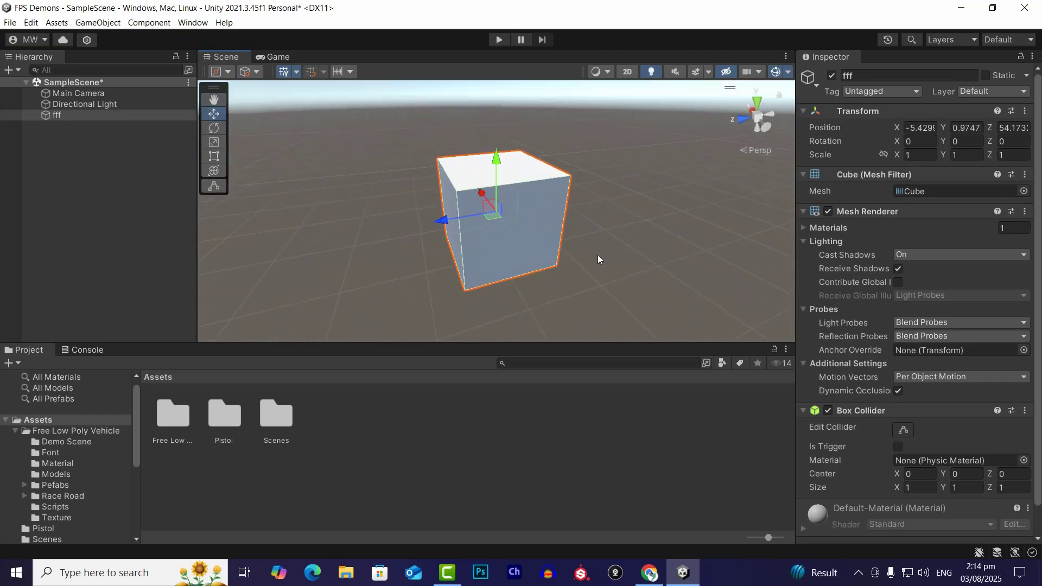
# Step: Switch to File Explorer, open Desktop > Rickshaw > RickshawModel, select the Textures folder and move the window clear of Unity's Assets area
pyautogui.click(344, 577)
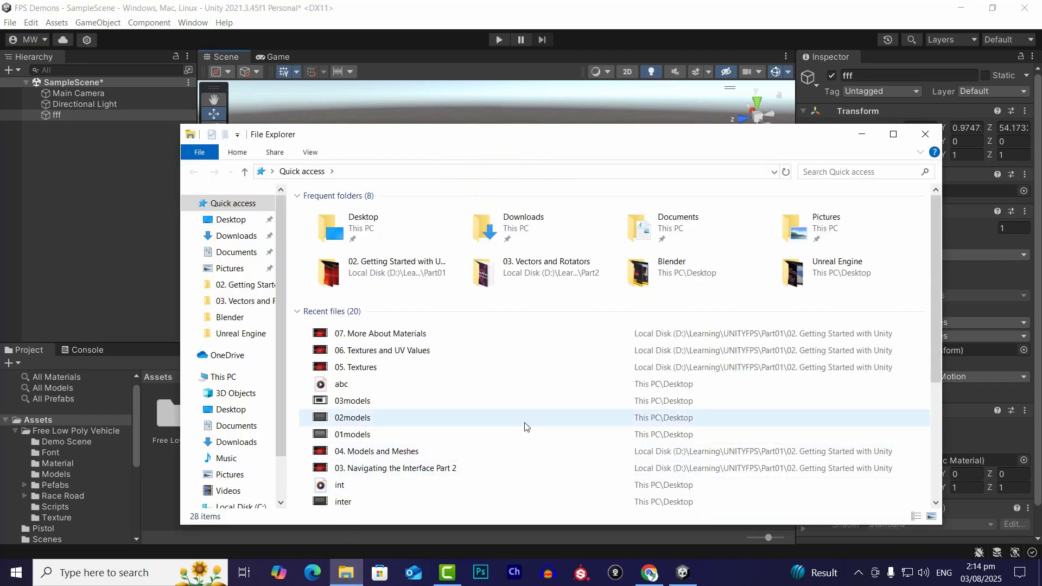
pyautogui.doubleClick(361, 222)
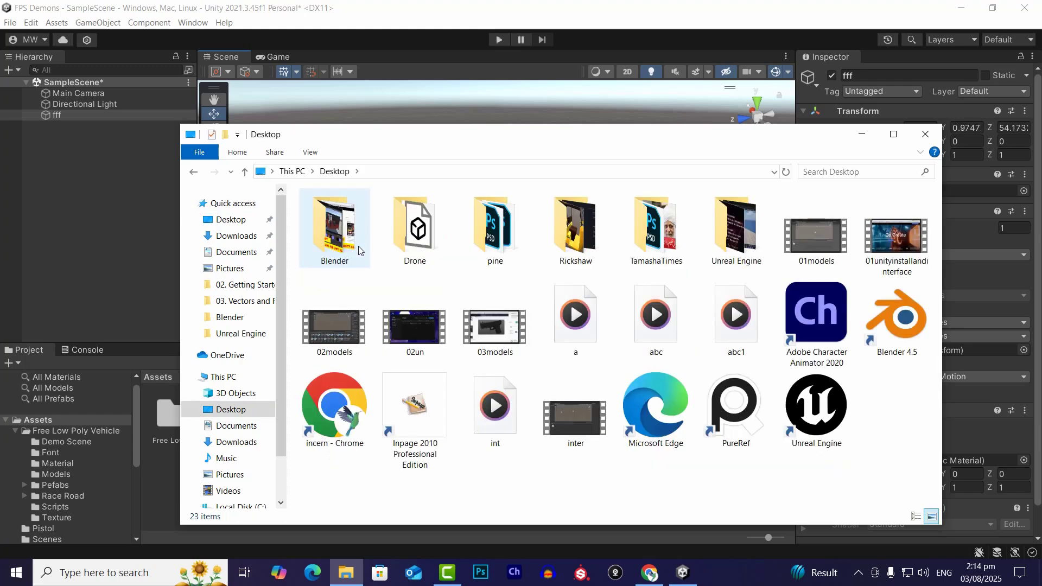
pyautogui.doubleClick(575, 231)
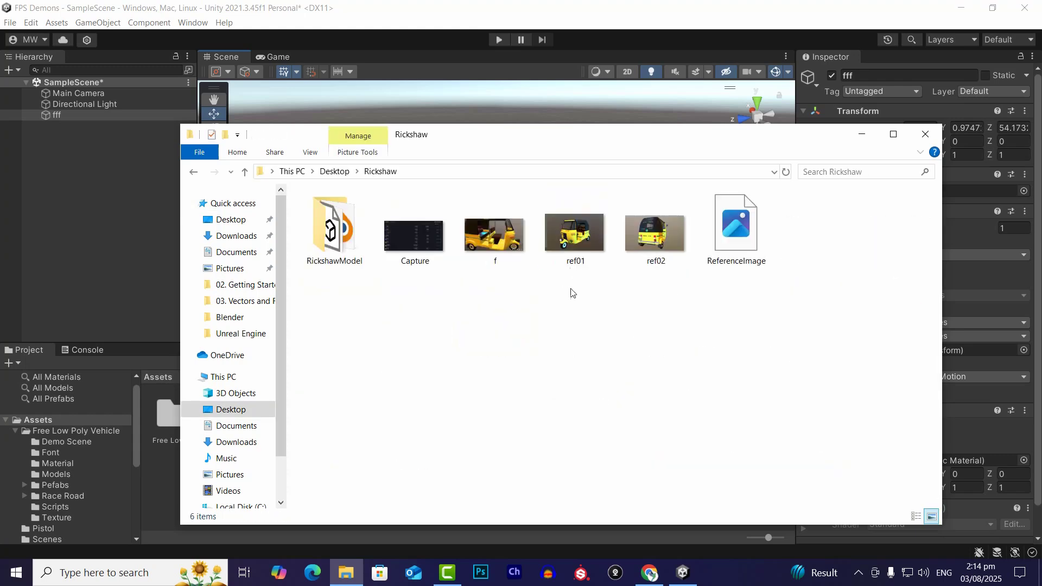
pyautogui.doubleClick(325, 261)
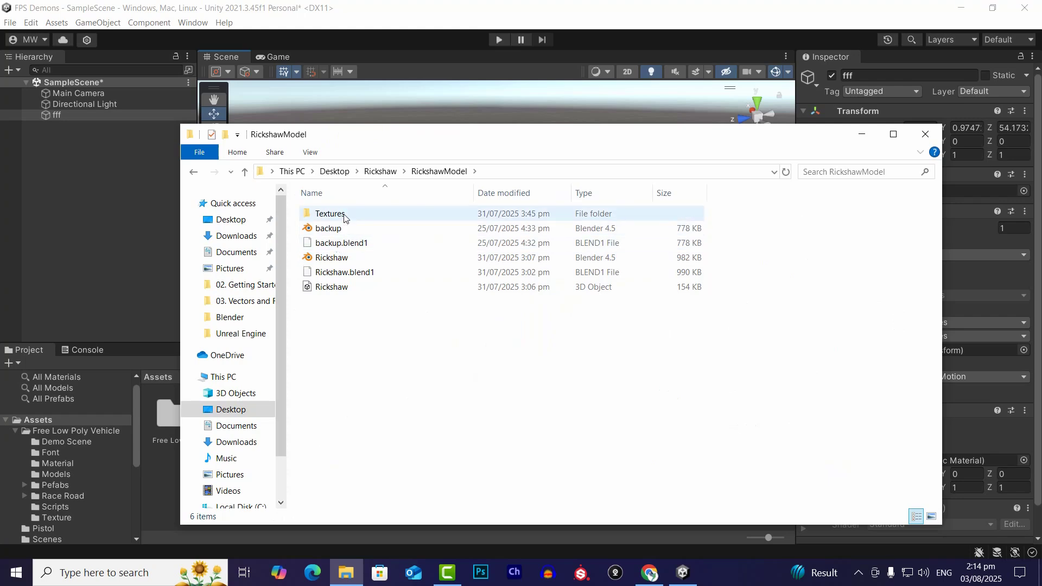
pyautogui.click(344, 217)
pyautogui.moveTo(467, 143); pyautogui.dragTo(751, 85)
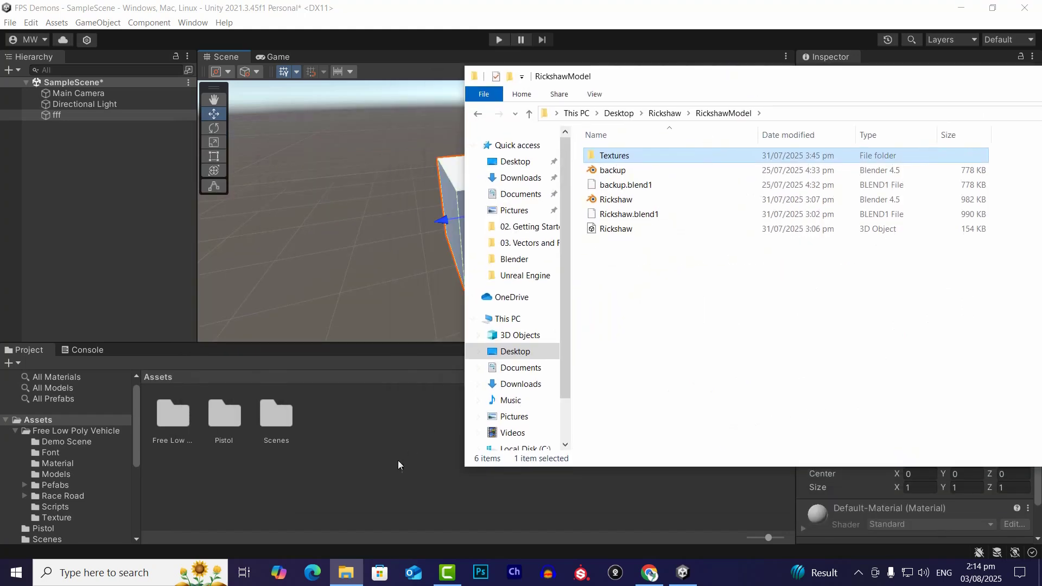
# Step: Create a folder named rickshaw in the Unity project's Assets and open it
pyautogui.rightClick(308, 464)
pyautogui.moveTo(412, 161)
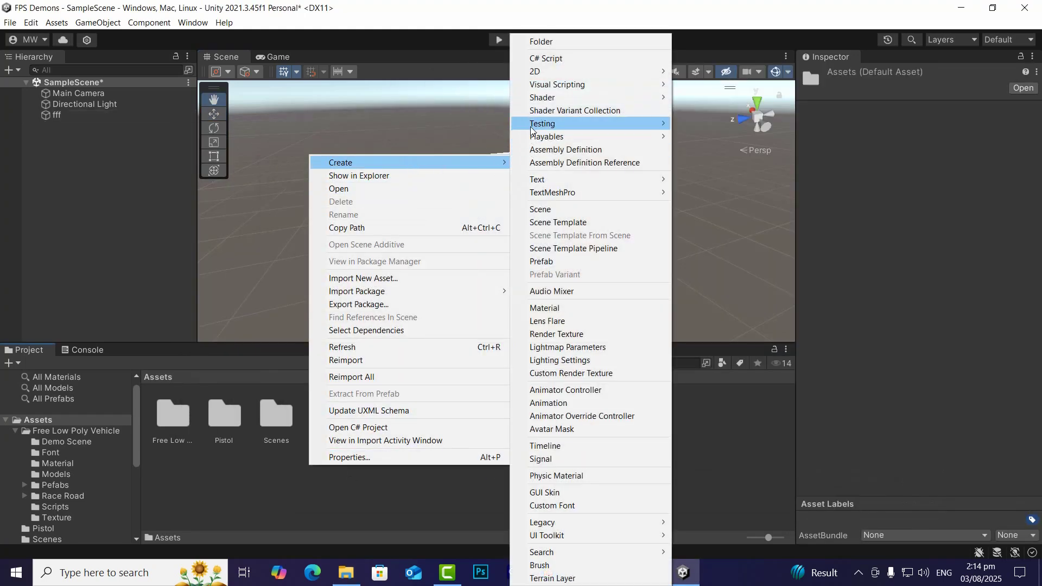
pyautogui.click(561, 42)
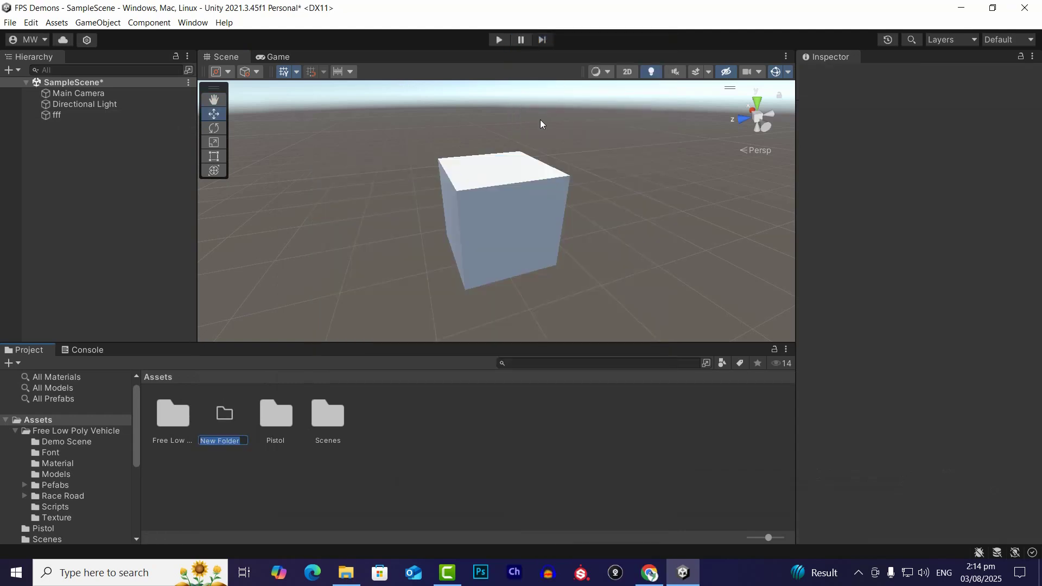
pyautogui.write('rickshaw')
pyautogui.press('Return')
pyautogui.press('Return')
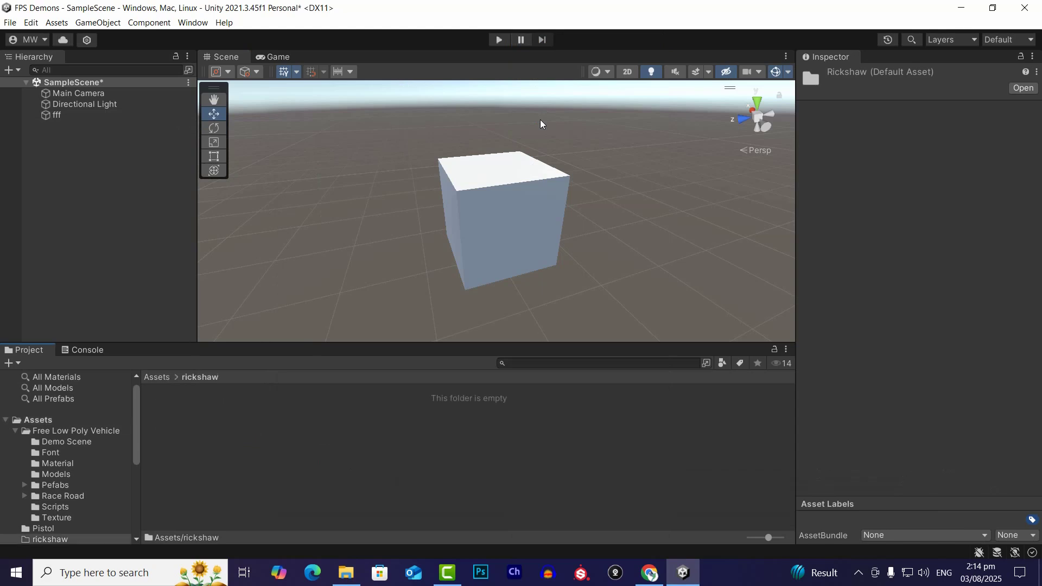
# Step: Import the Textures folder and the Rickshaw 3D Object file from the RickshawModel folder into Assets/rickshaw
pyautogui.click(346, 573)
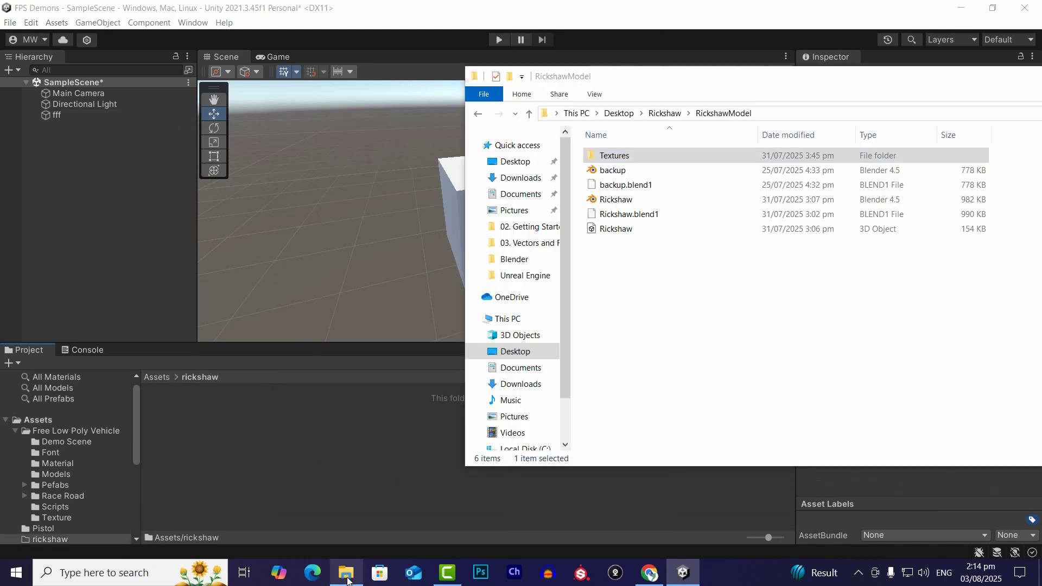
pyautogui.keyDown('ctrl'); pyautogui.click(615, 232); pyautogui.keyUp('ctrl')
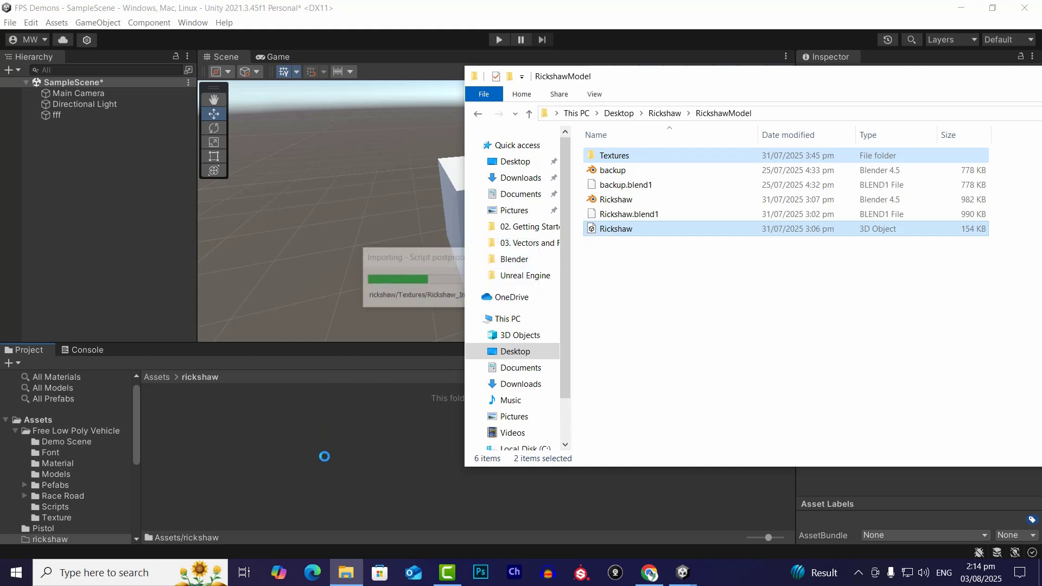
pyautogui.click(307, 437)
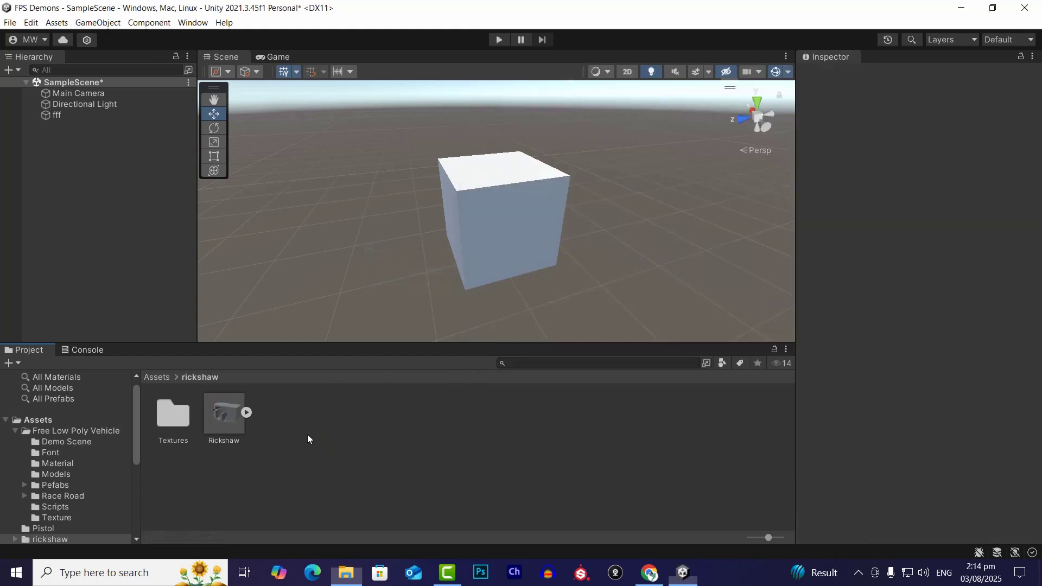
pyautogui.click(166, 416)
pyautogui.click(369, 469)
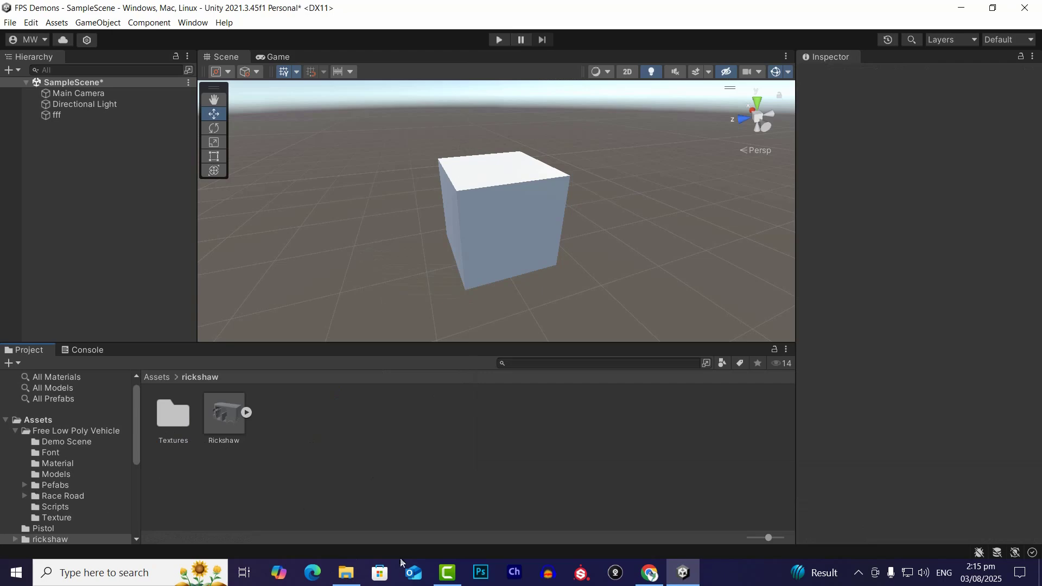
# Step: Switch to Chrome and search Google Images for "wood texture" in place of the pistol model page
pyautogui.click(649, 573)
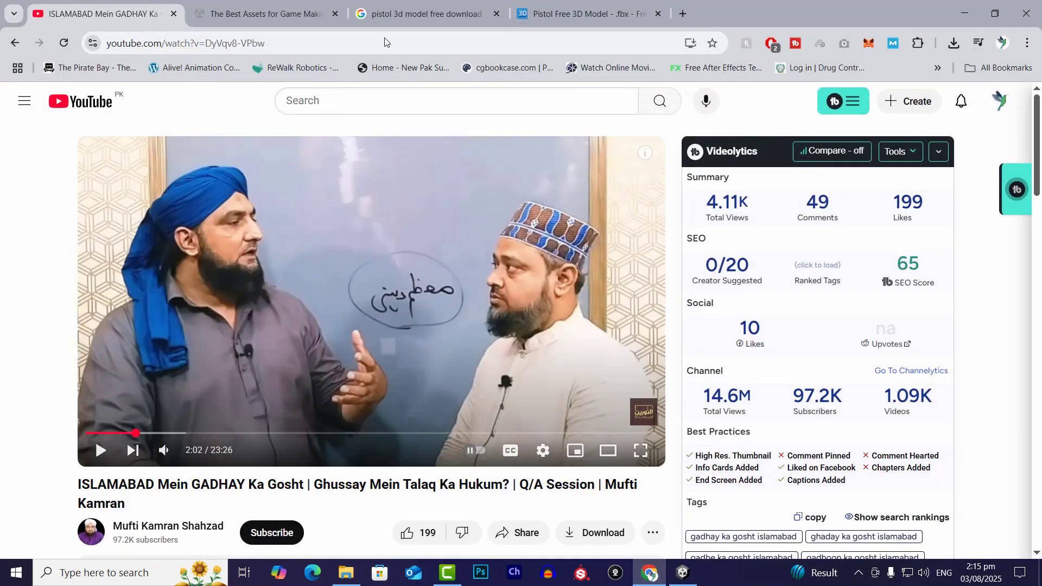
pyautogui.click(549, 16)
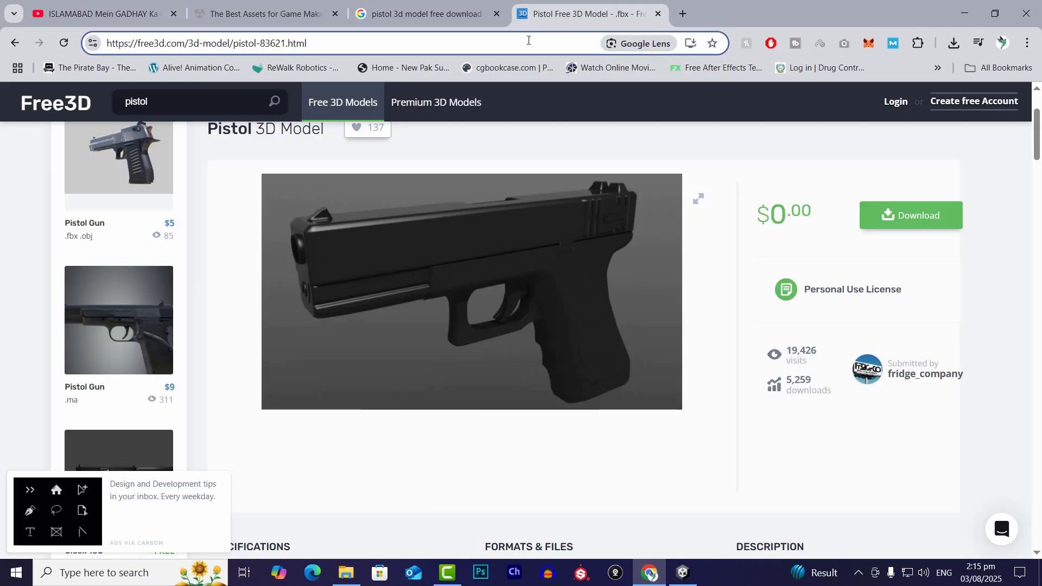
pyautogui.click(528, 40)
pyautogui.write('w')
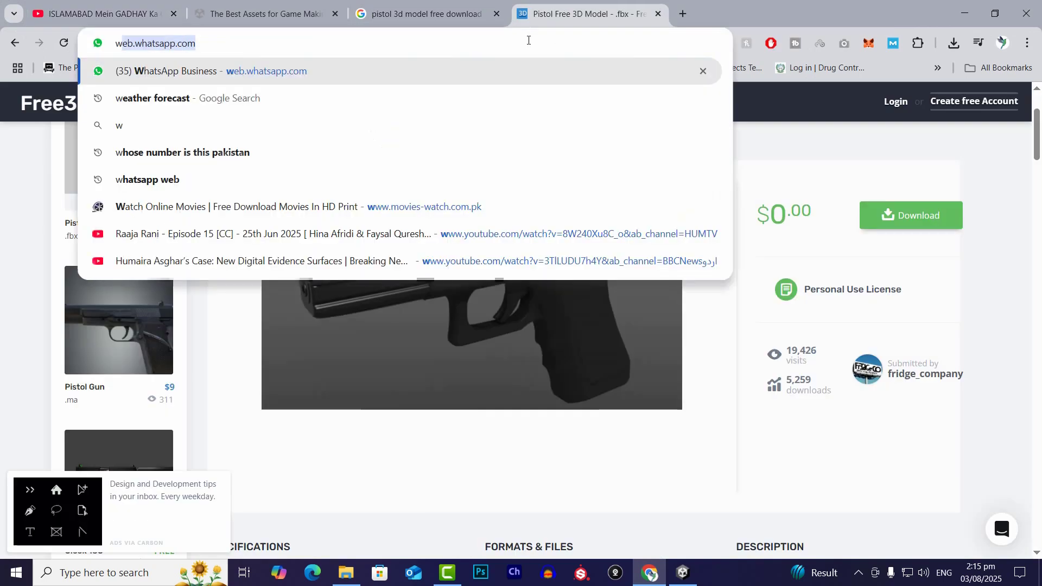
pyautogui.write('ood texture')
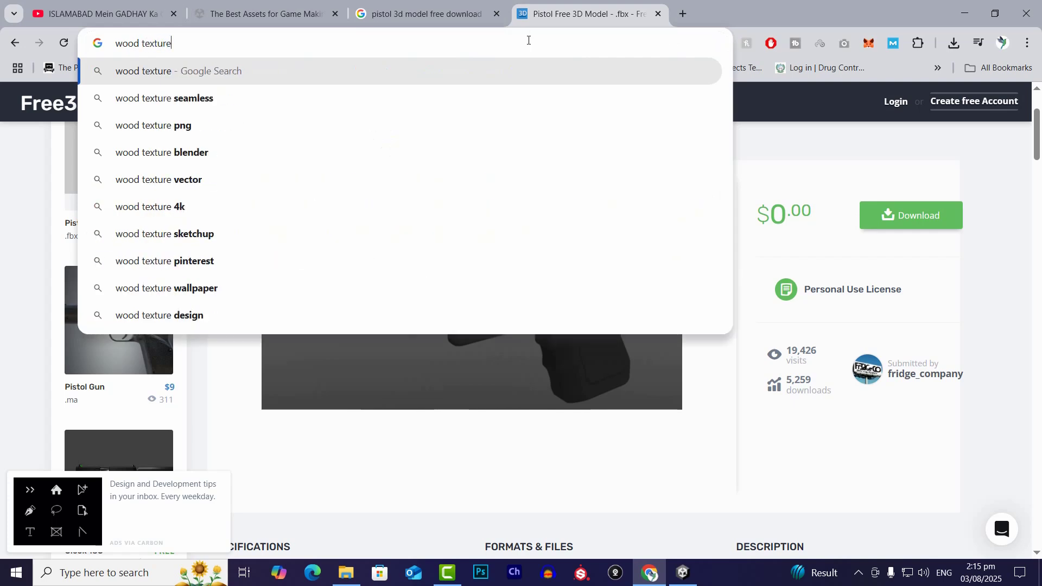
pyautogui.press('Return')
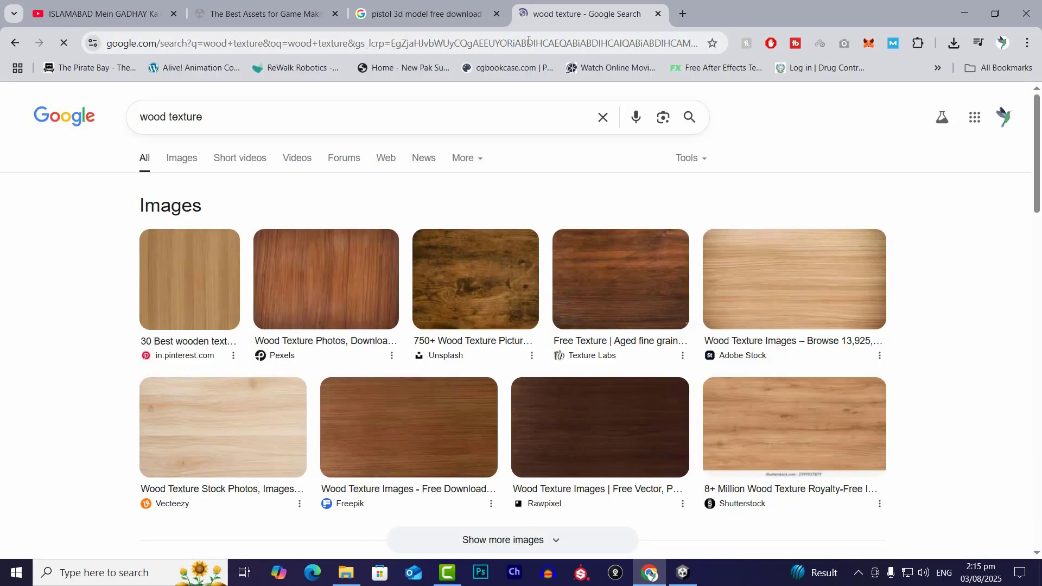
pyautogui.click(187, 161)
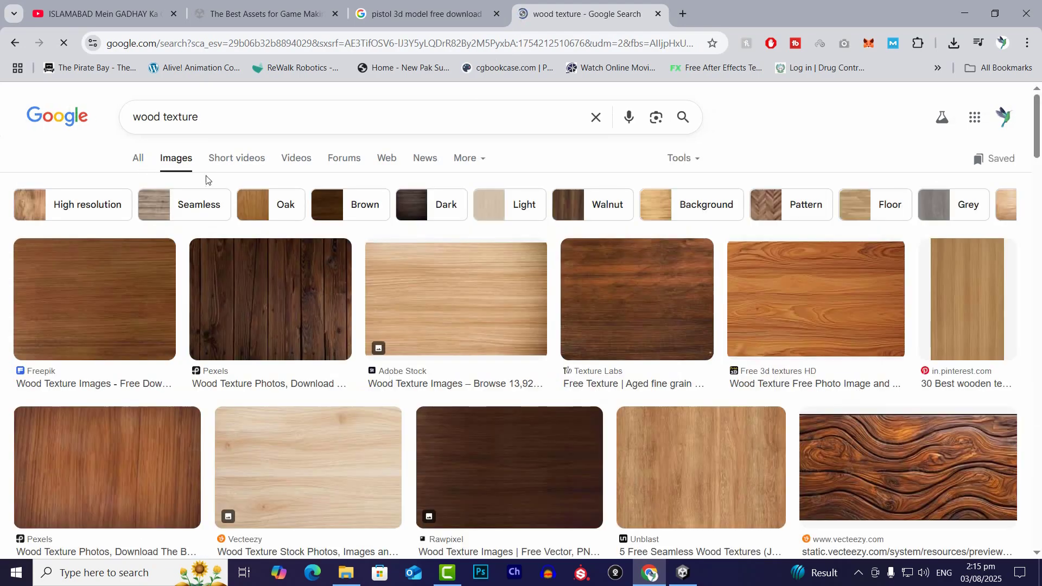
# Step: Open the Texture Labs page for the aged fine grain wood image and download its small 960x678 jpg
pyautogui.scroll(-3, 655, 350)
pyautogui.scroll(3, 628, 344)
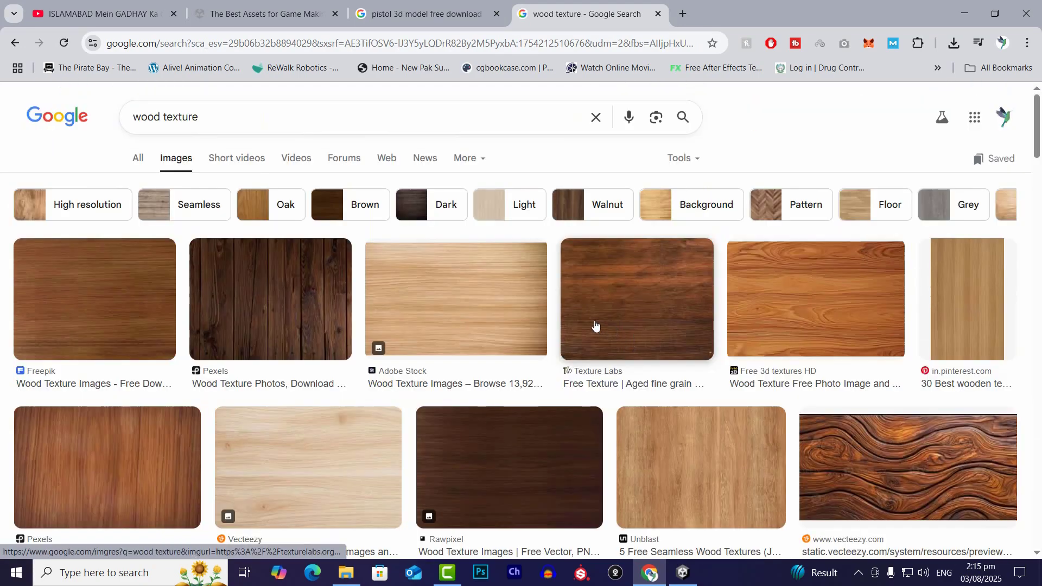
pyautogui.click(642, 274)
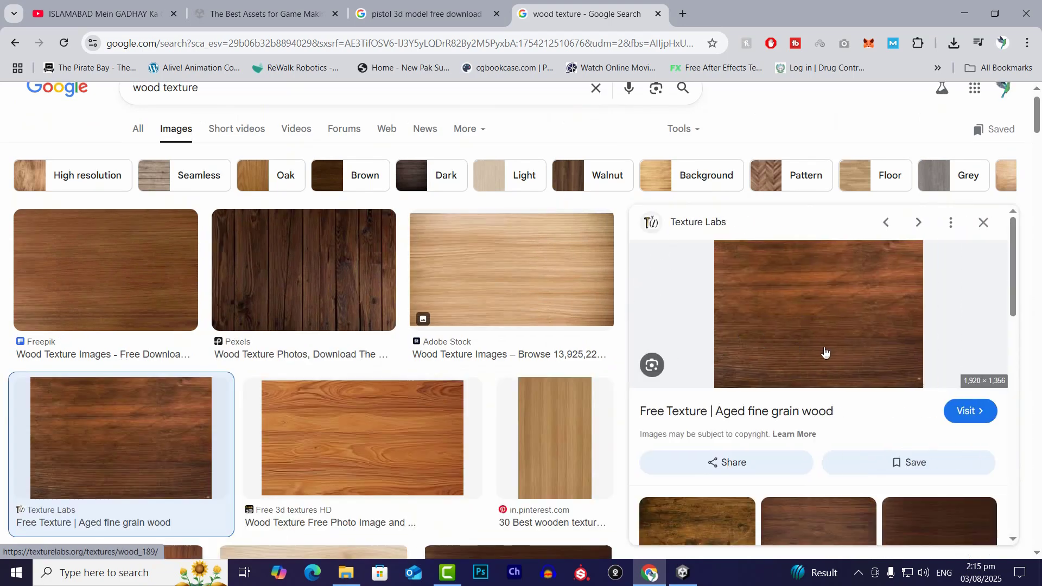
pyautogui.click(827, 348)
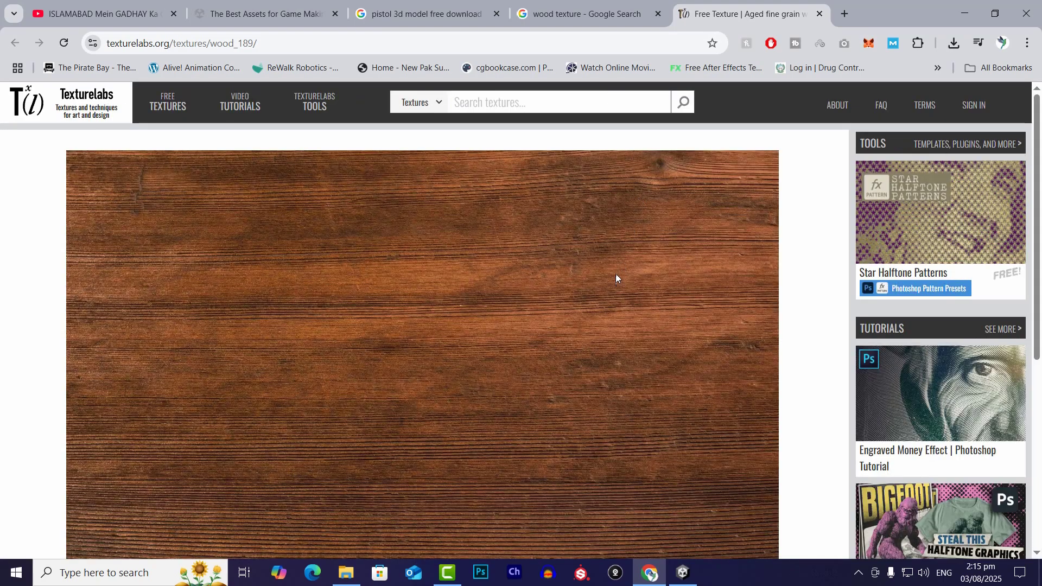
pyautogui.scroll(-6, 348, 266)
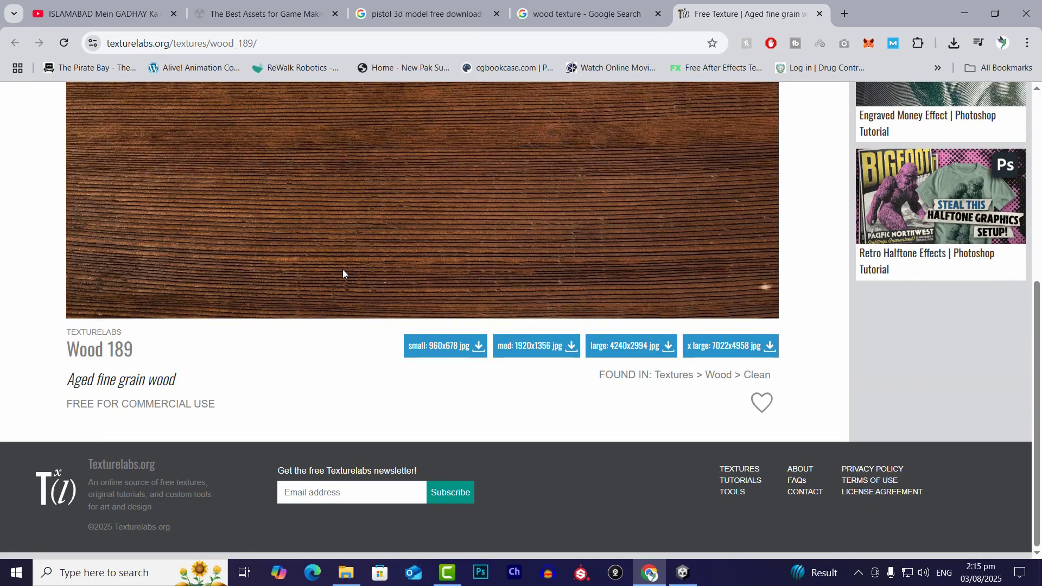
pyautogui.click(444, 351)
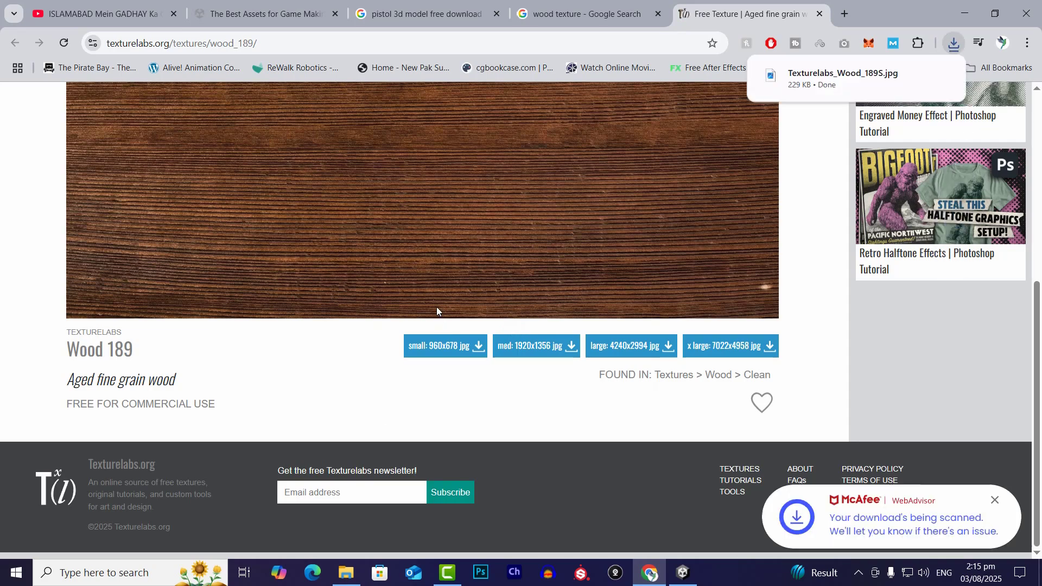
pyautogui.scroll(6, 260, 374)
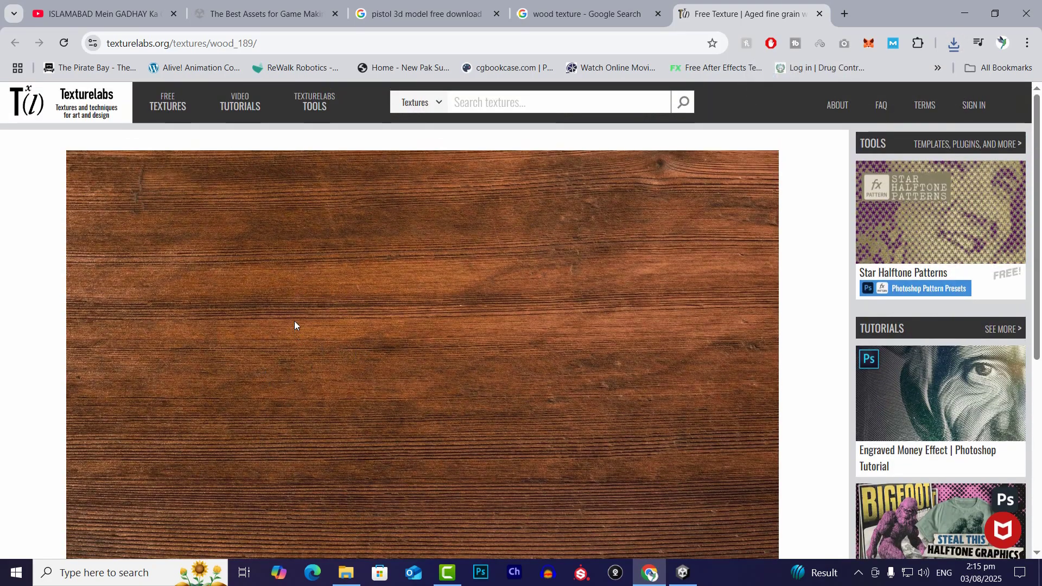
# Step: Open the bookmarked cgbookcase.com site in a new browser tab and go to its texture library
pyautogui.click(392, 22)
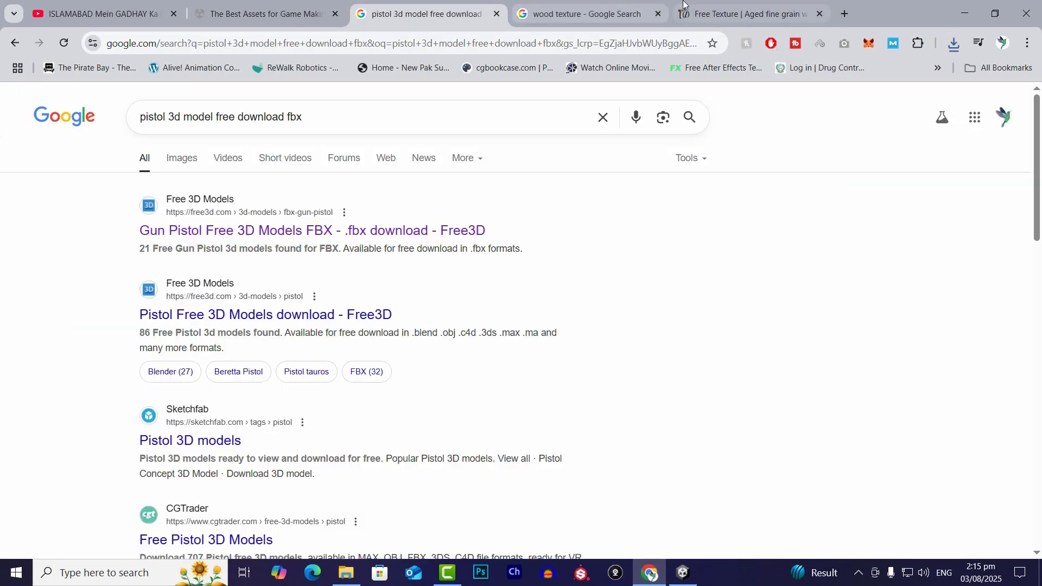
pyautogui.click(749, 13)
pyautogui.click(678, 46)
pyautogui.click(843, 15)
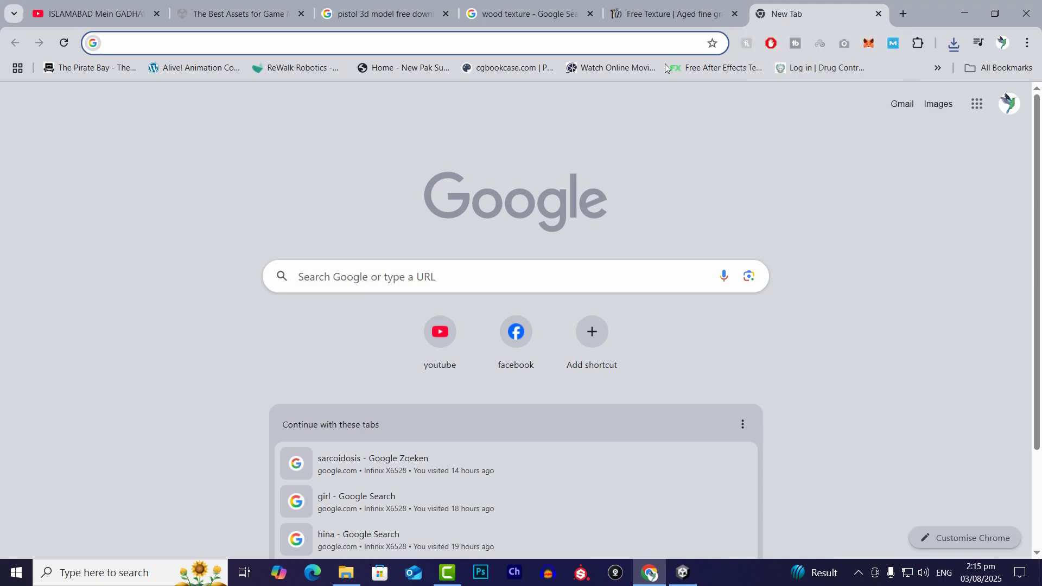
pyautogui.click(517, 67)
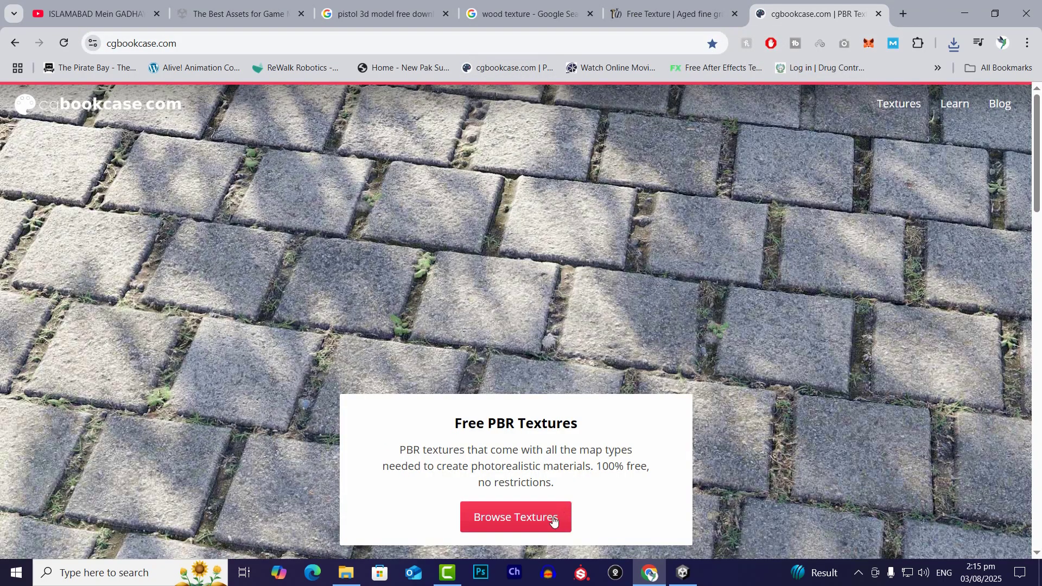
pyautogui.click(556, 513)
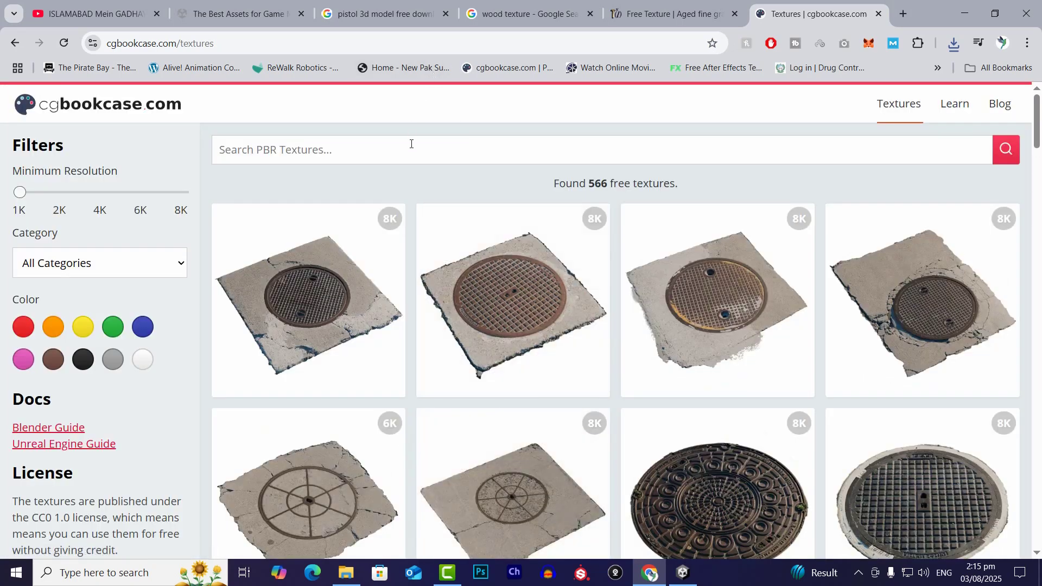
# Step: Filter the cgbookcase texture library to the Walls category
pyautogui.click(411, 147)
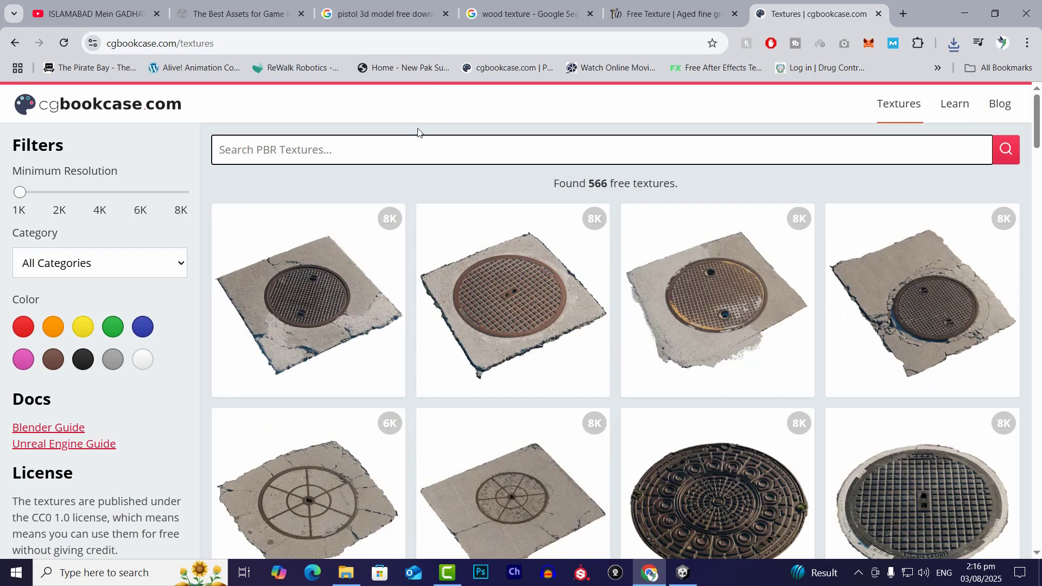
pyautogui.click(77, 267)
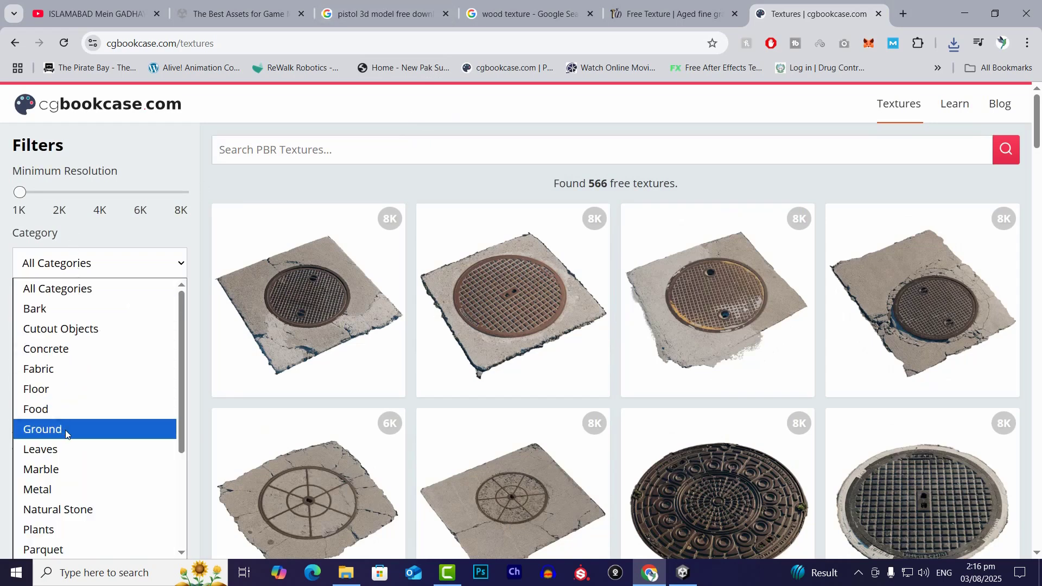
pyautogui.scroll(-3, 70, 429)
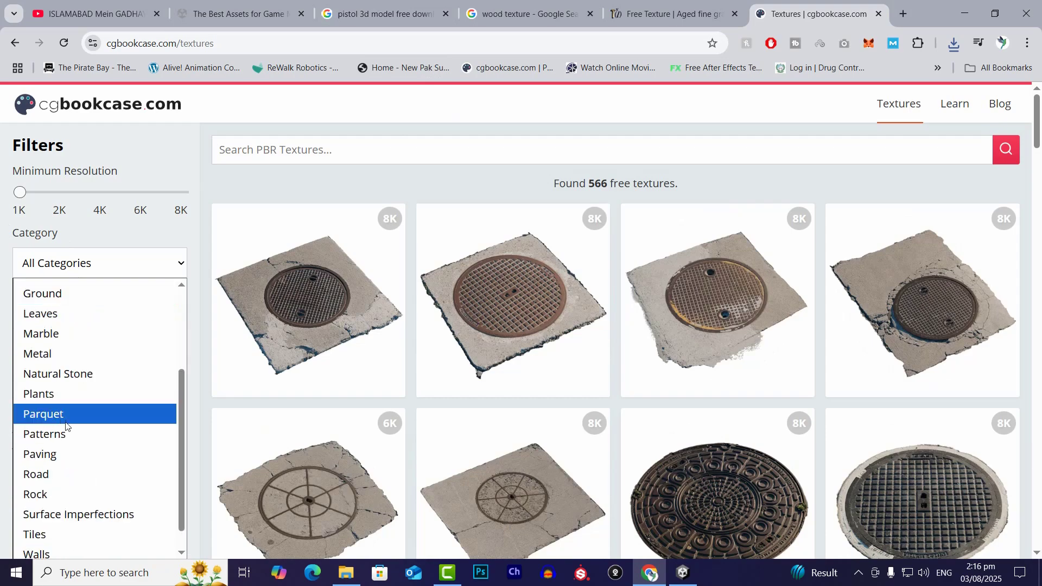
pyautogui.scroll(-1, 96, 384)
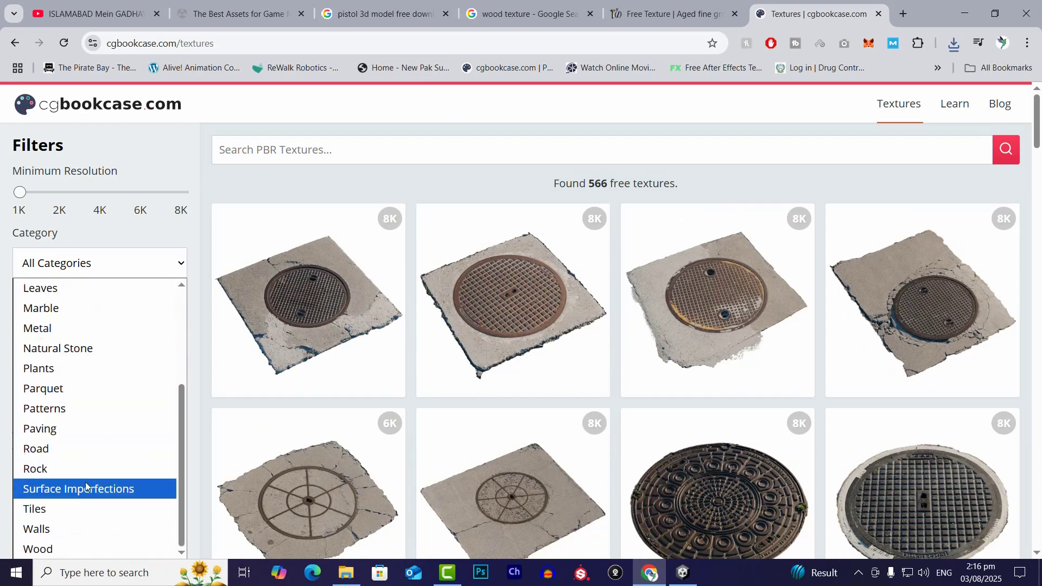
pyautogui.click(84, 526)
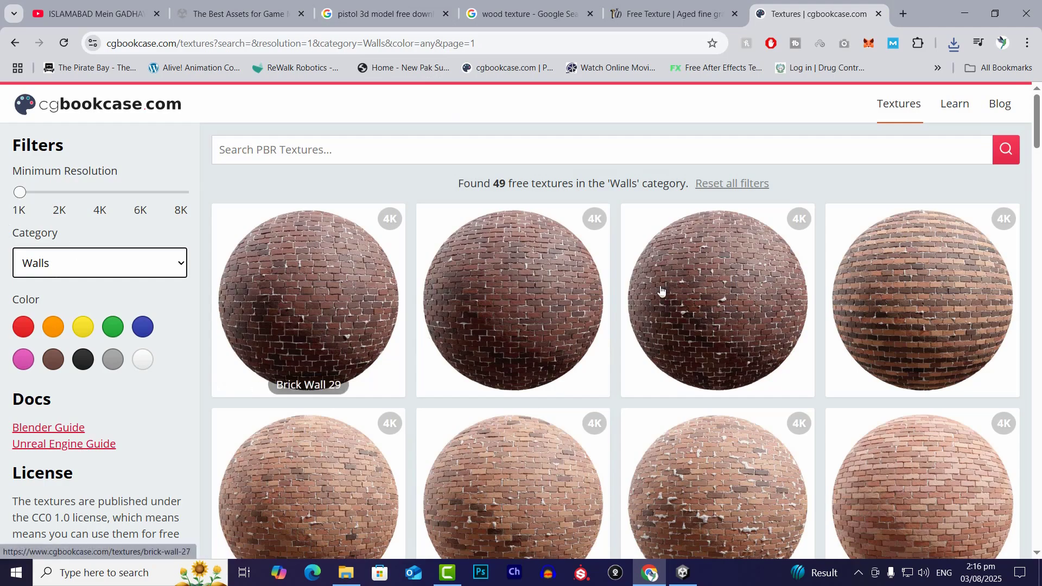
# Step: Browse the wall textures, open Brick Wall 24 and download it with the Metalness/Roughness workflow at 4K resolution
pyautogui.scroll(-5, 757, 332)
pyautogui.scroll(5, 757, 332)
pyautogui.scroll(-1, 417, 306)
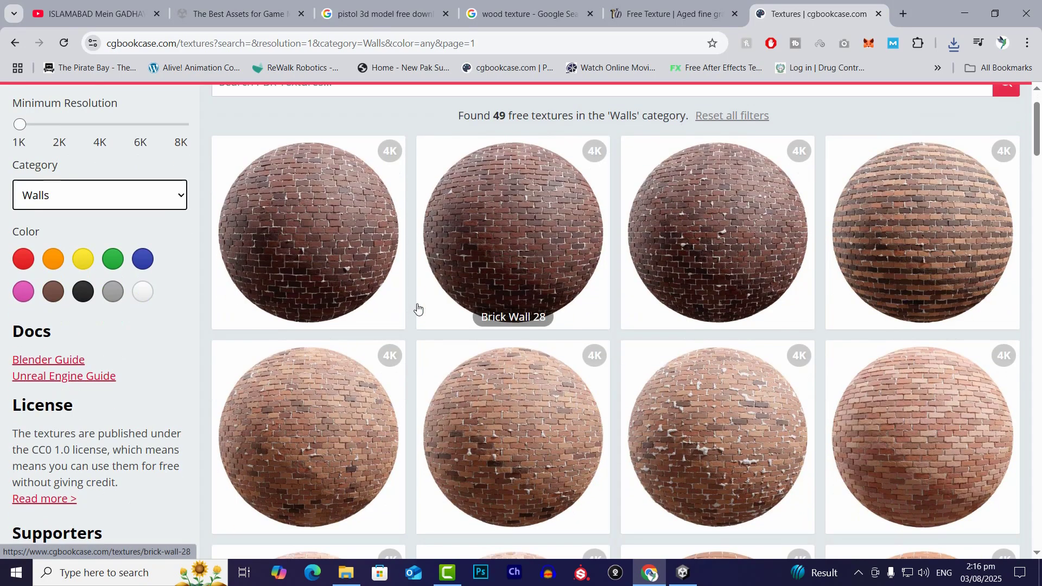
pyautogui.click(511, 428)
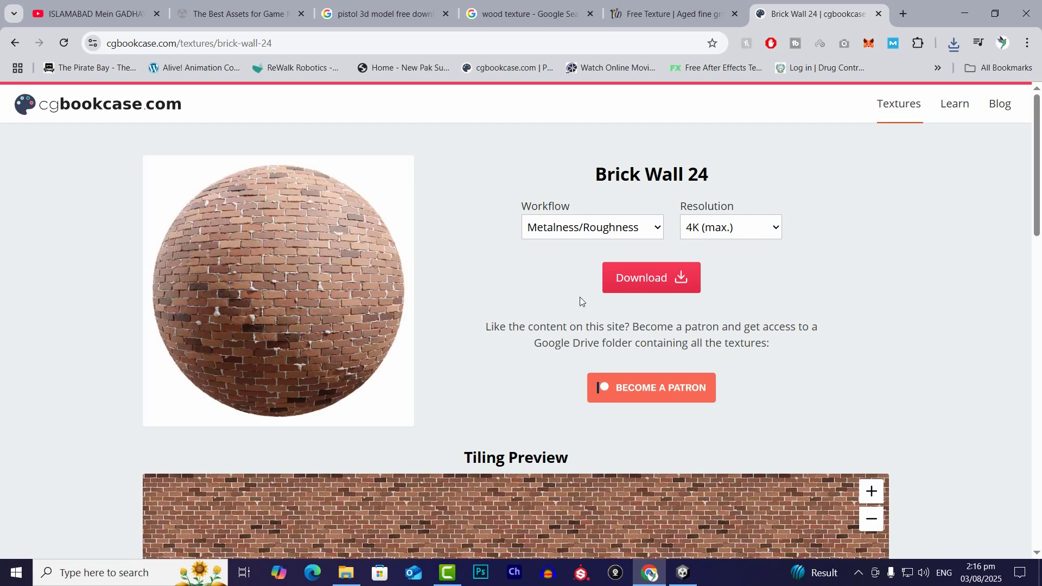
pyautogui.click(624, 291)
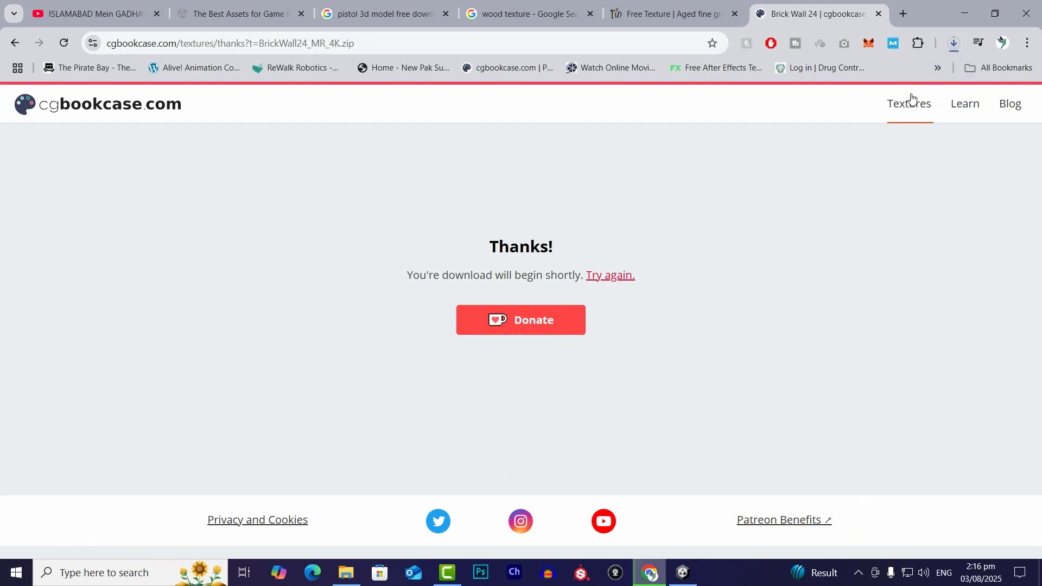
# Step: Return to the Brick Wall 24 page and examine its tiling preview and the available workflow and resolution options
pyautogui.click(13, 45)
pyautogui.scroll(-6, 376, 329)
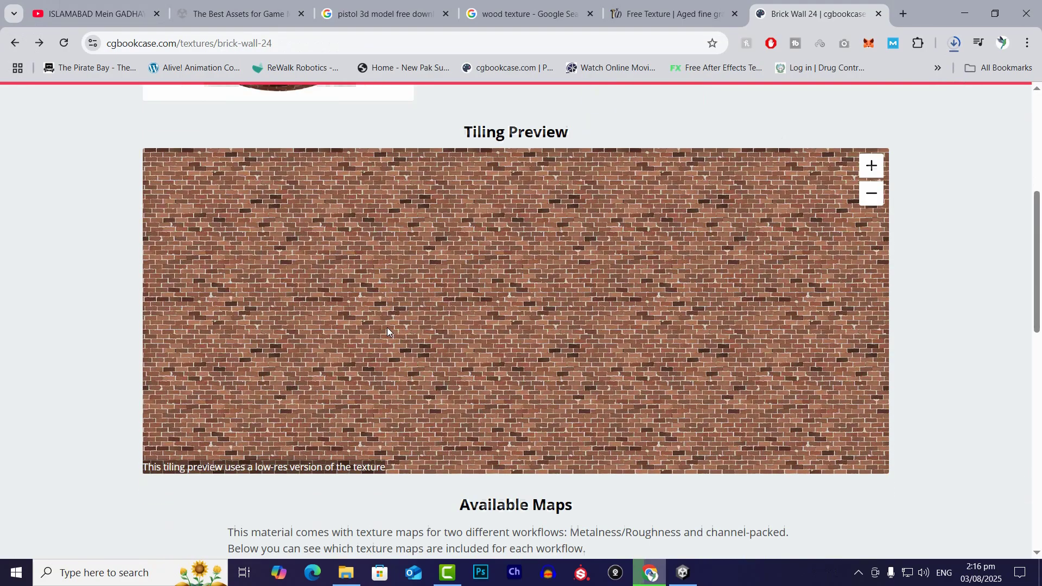
pyautogui.scroll(5, 387, 331)
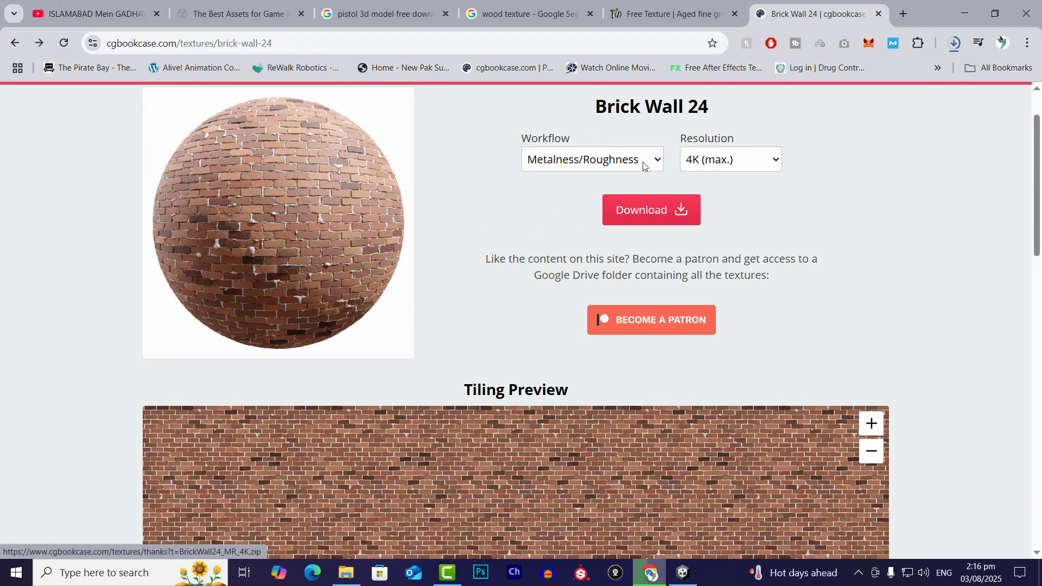
pyautogui.click(606, 161)
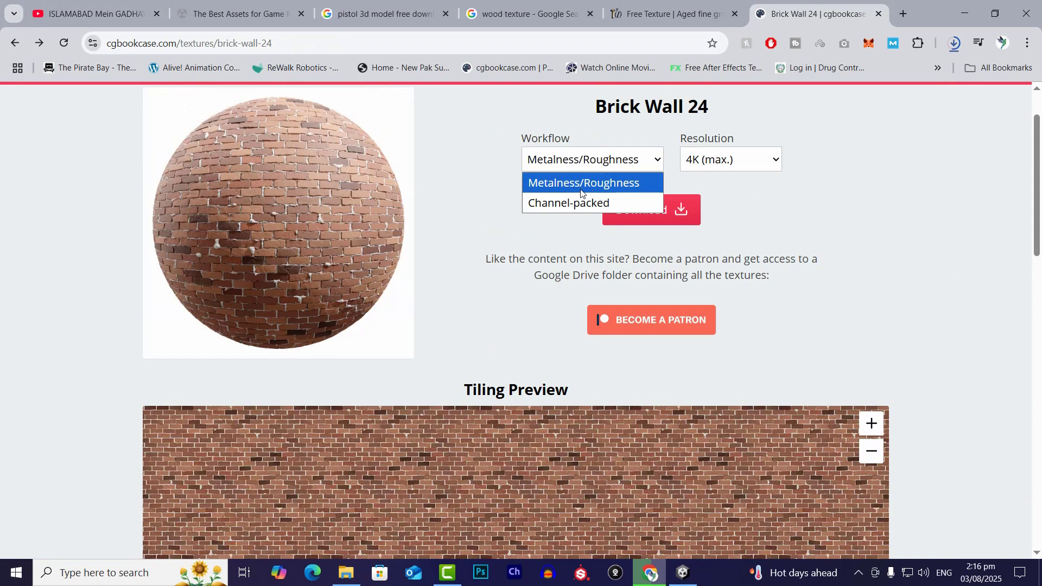
pyautogui.click(599, 186)
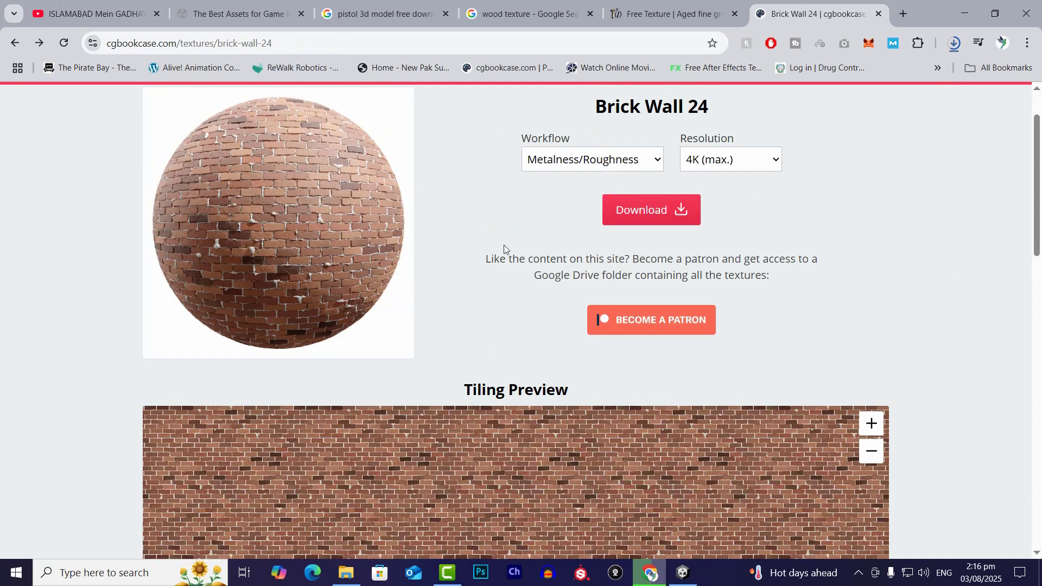
pyautogui.click(609, 158)
pyautogui.click(833, 241)
pyautogui.click(760, 166)
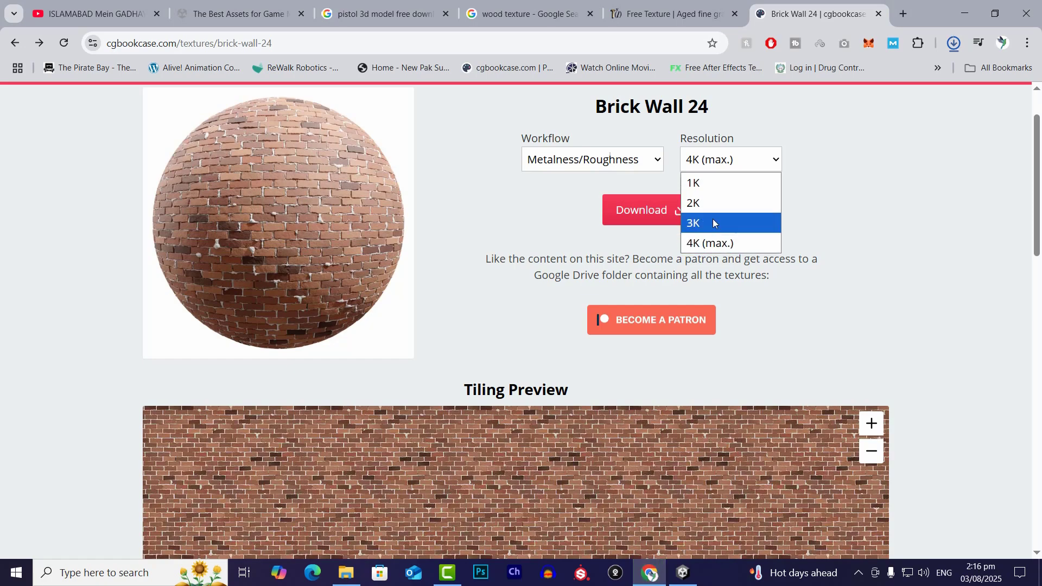
pyautogui.click(836, 269)
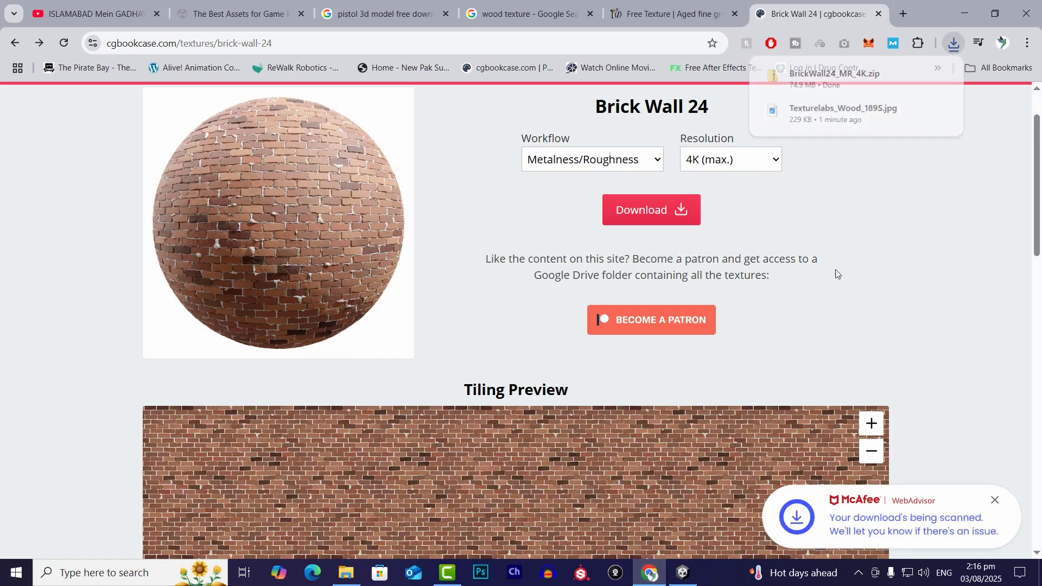
# Step: Show the downloaded BrickWall24_MR_4K zip in its folder, extract it to a folder of the same name and check the extracted maps
pyautogui.scroll(-3, 835, 269)
pyautogui.click(951, 44)
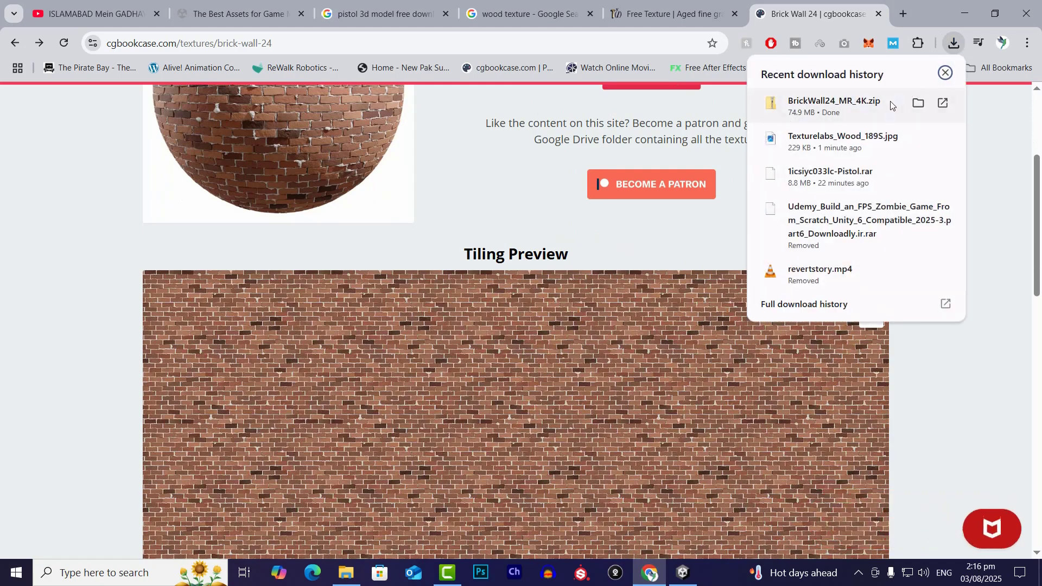
pyautogui.click(915, 103)
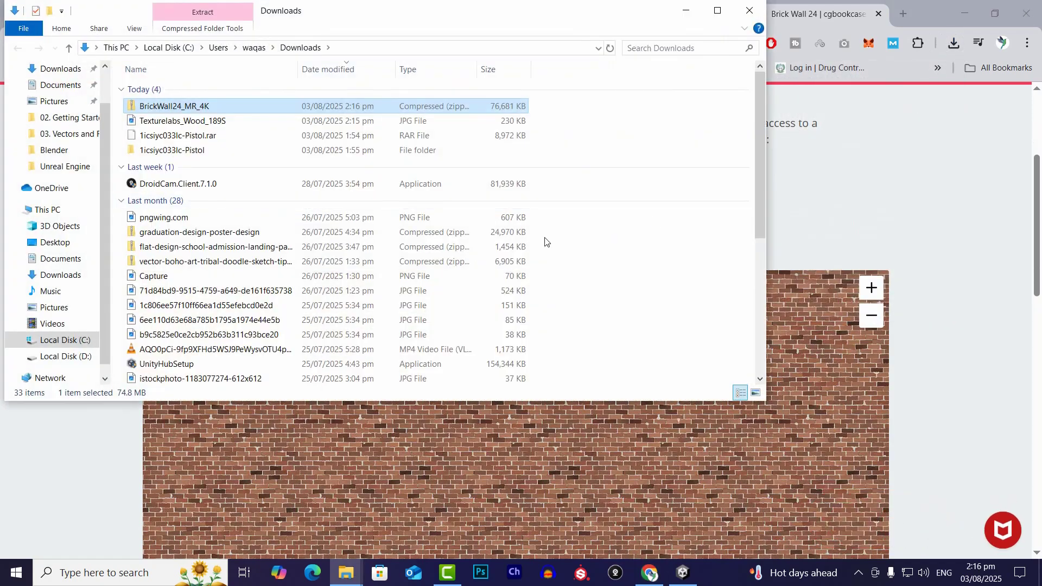
pyautogui.rightClick(246, 107)
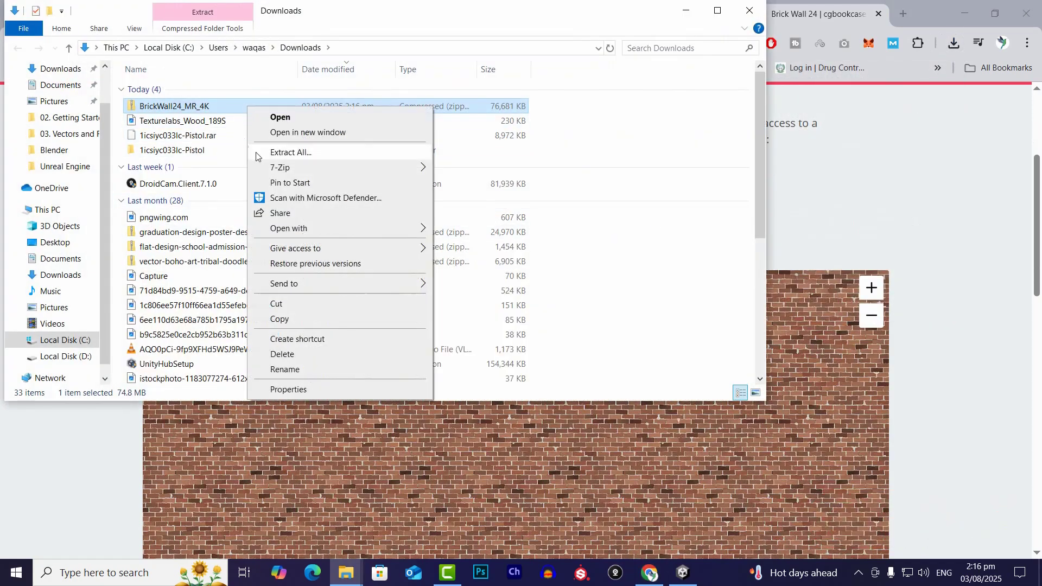
pyautogui.moveTo(372, 169)
pyautogui.click(490, 230)
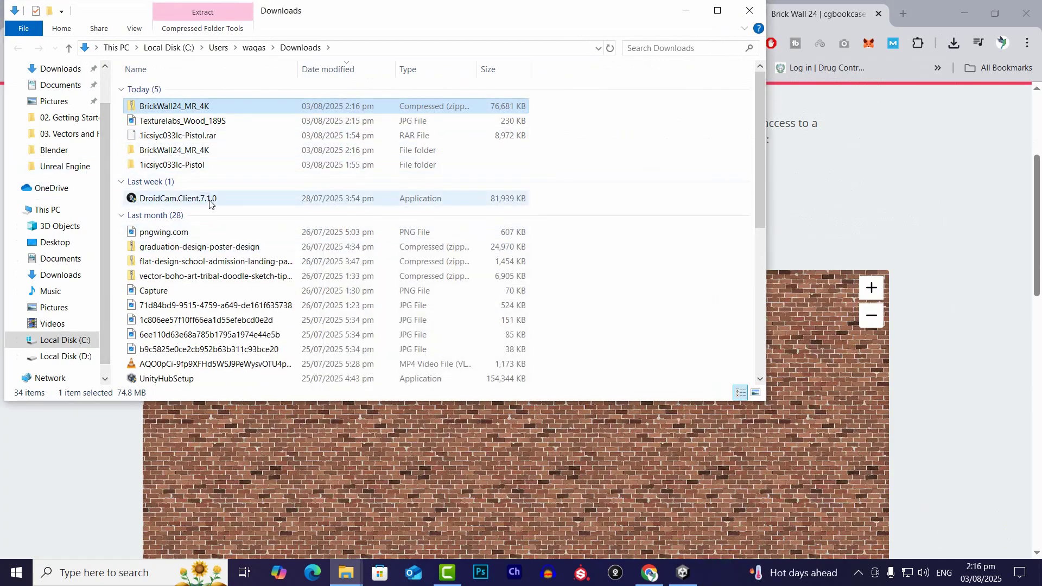
pyautogui.doubleClick(171, 151)
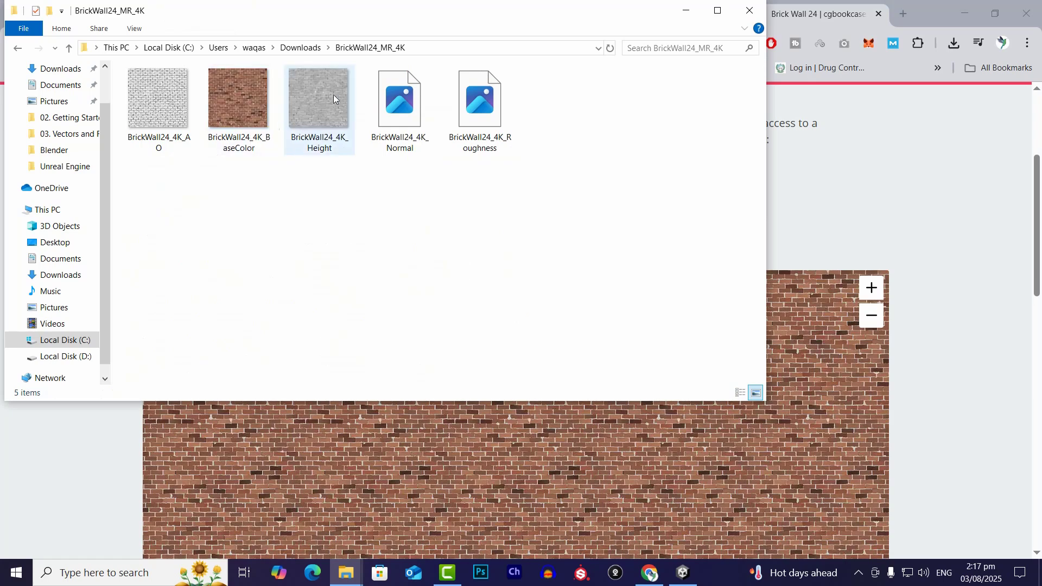
pyautogui.click(301, 48)
pyautogui.moveTo(166, 149); pyautogui.dragTo(249, 203)
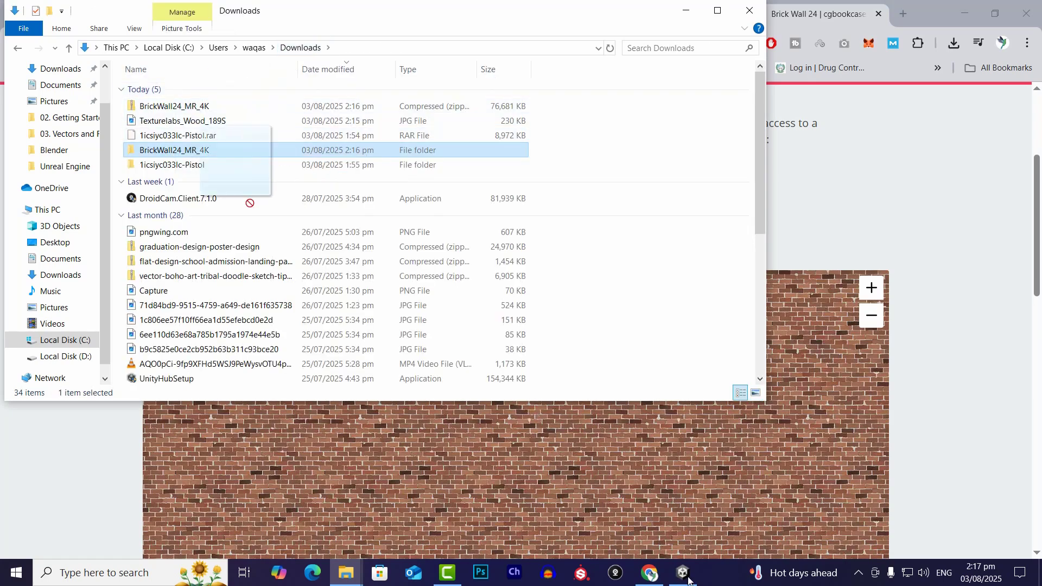
pyautogui.moveTo(688, 581); pyautogui.dragTo(688, 581)
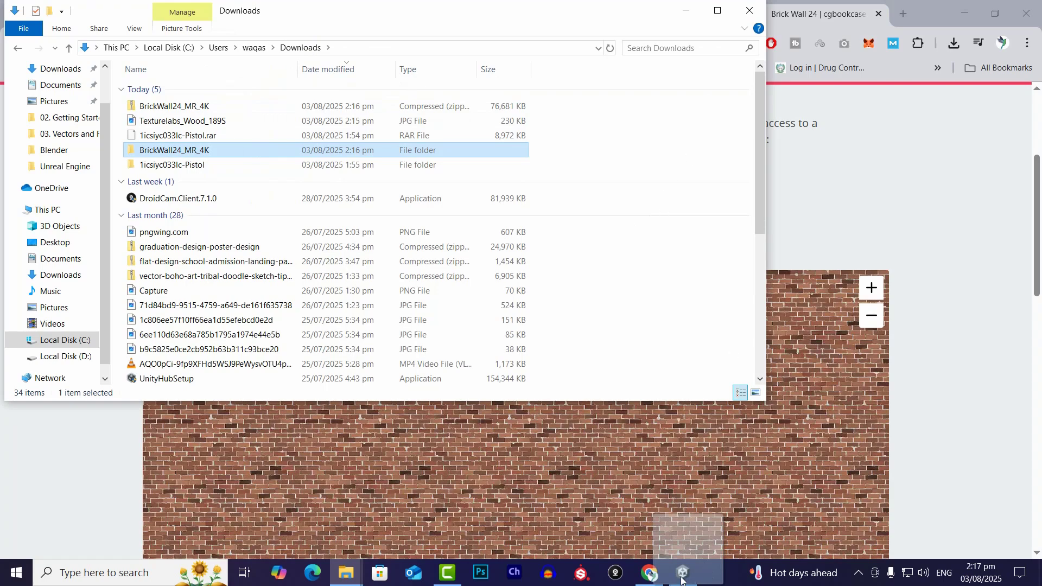
pyautogui.click(752, 509)
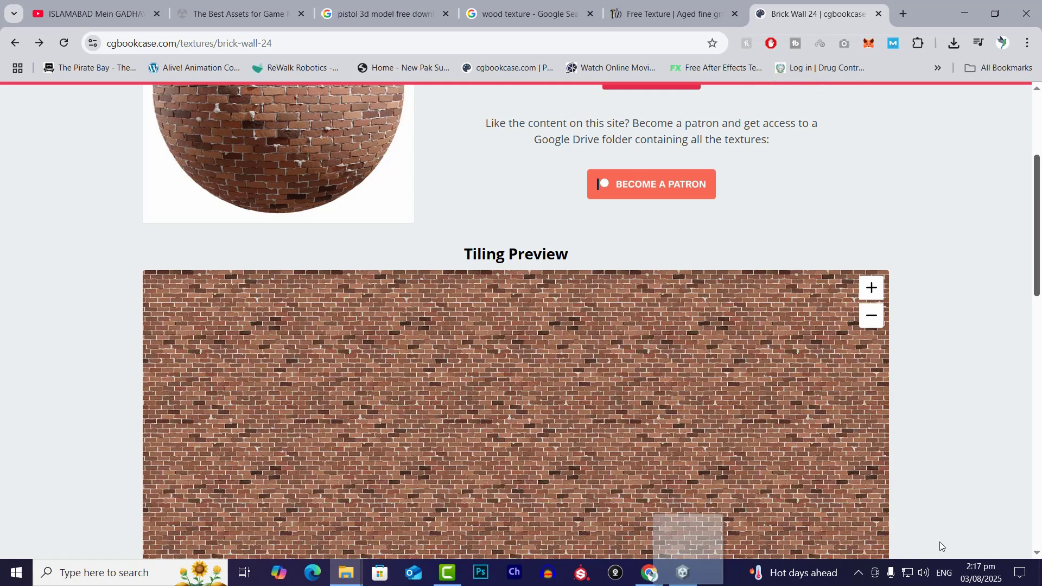
# Step: Switch to Unity, import the BrickWall24_MR_4K folder from Downloads into Assets/rickshaw and open it
pyautogui.click(683, 583)
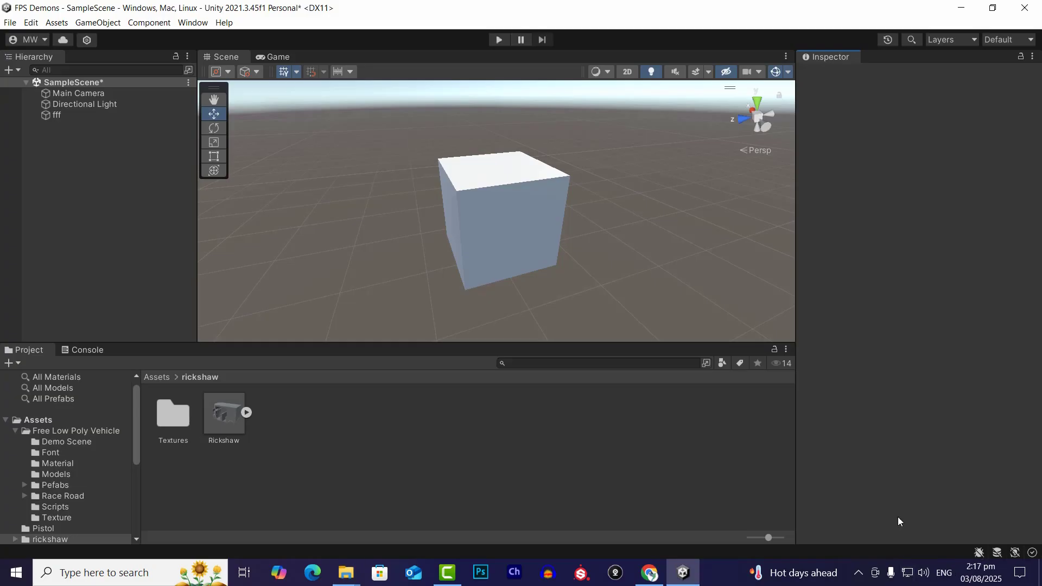
pyautogui.moveTo(347, 574)
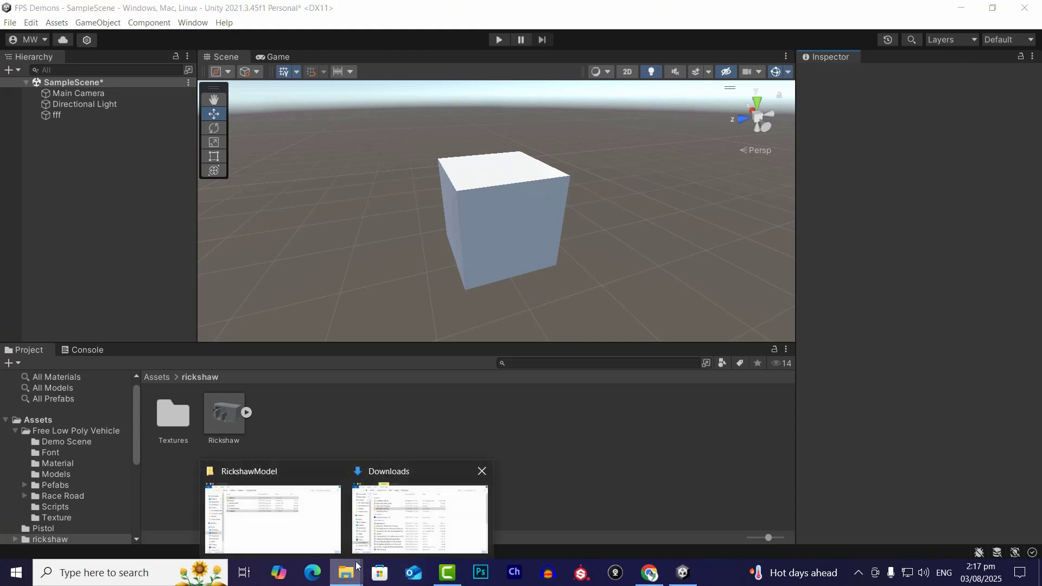
pyautogui.click(419, 514)
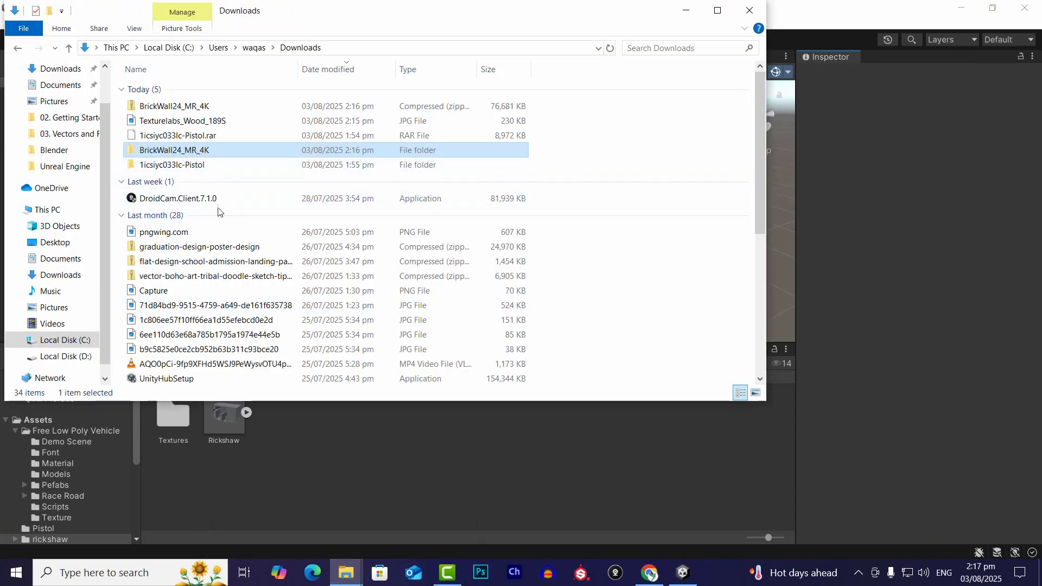
pyautogui.moveTo(255, 457); pyautogui.dragTo(267, 462)
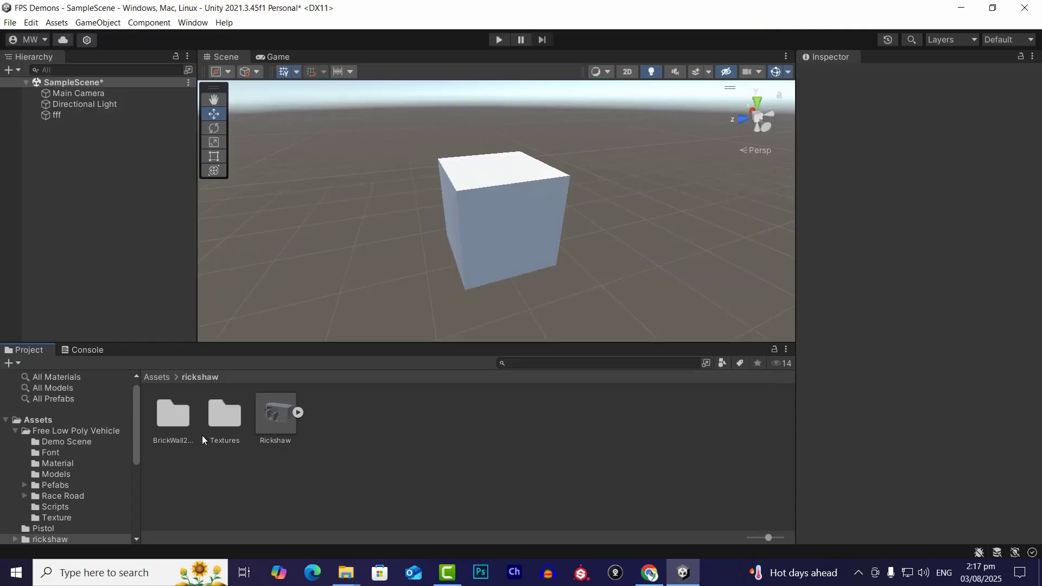
pyautogui.doubleClick(178, 422)
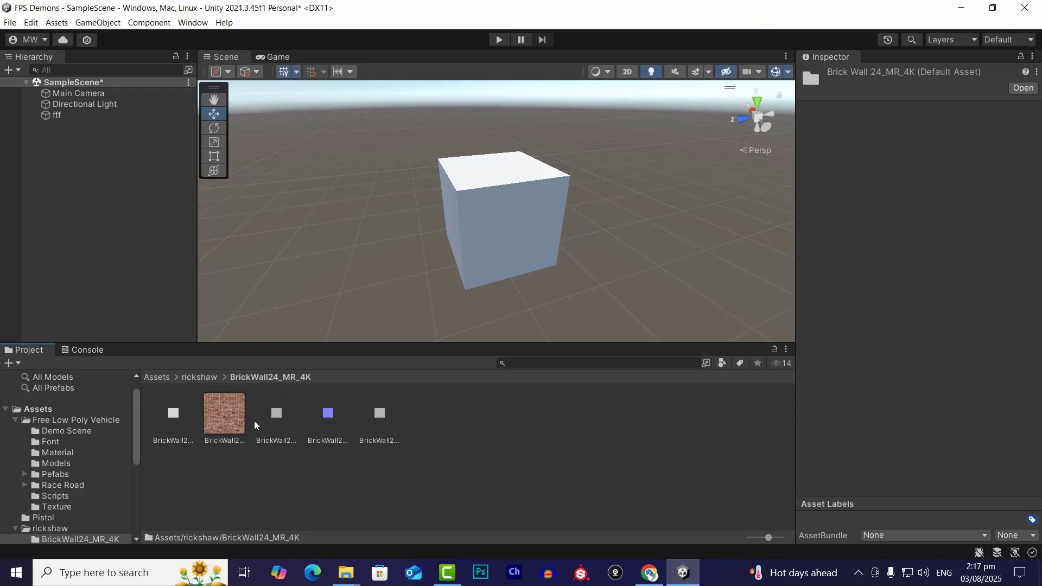
pyautogui.click(462, 494)
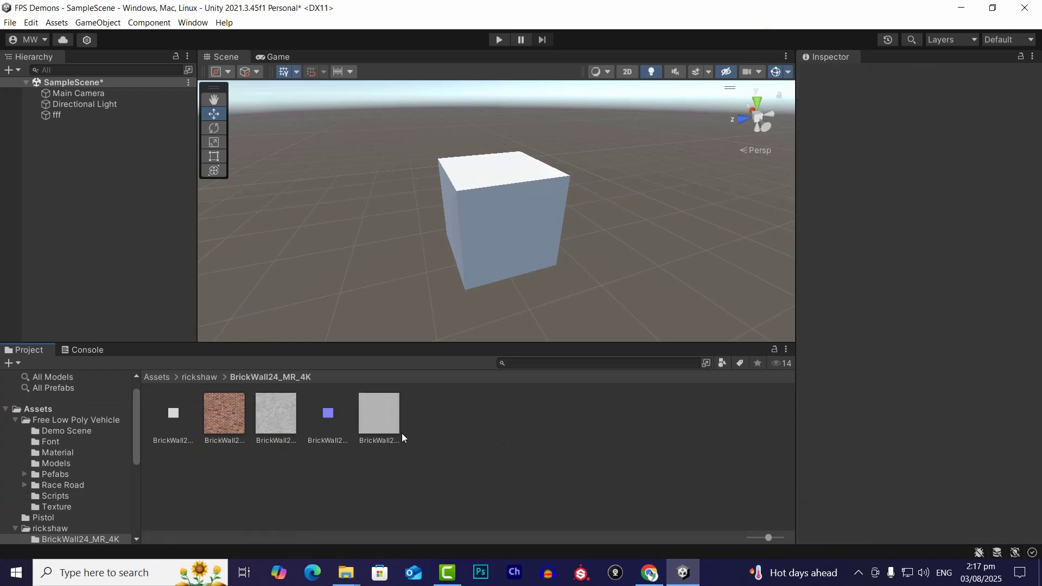
# Step: Select the fff cube in the scene and look at its untextured surfaces up close
pyautogui.click(476, 213)
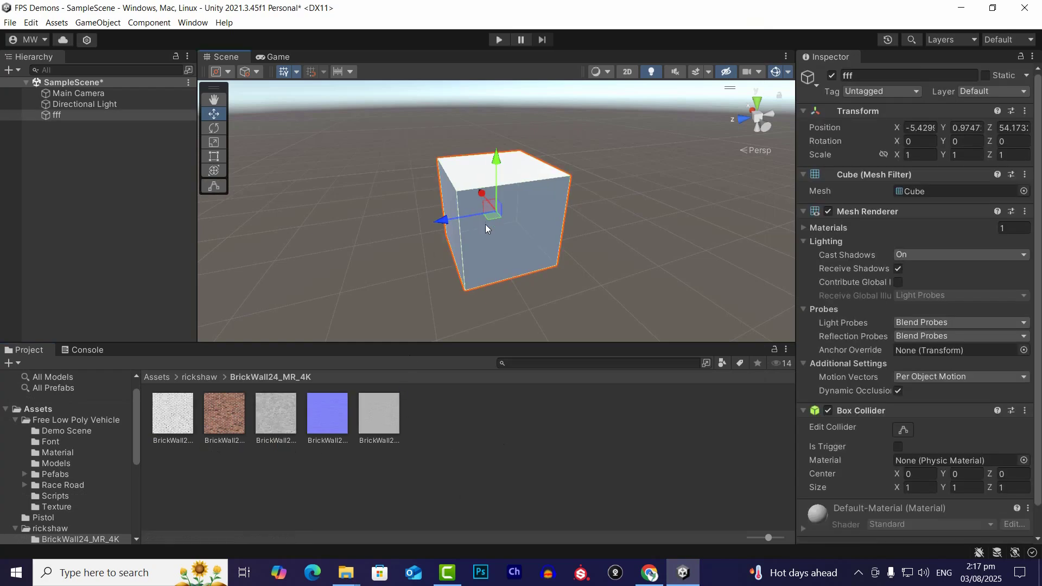
pyautogui.scroll(2, 499, 266)
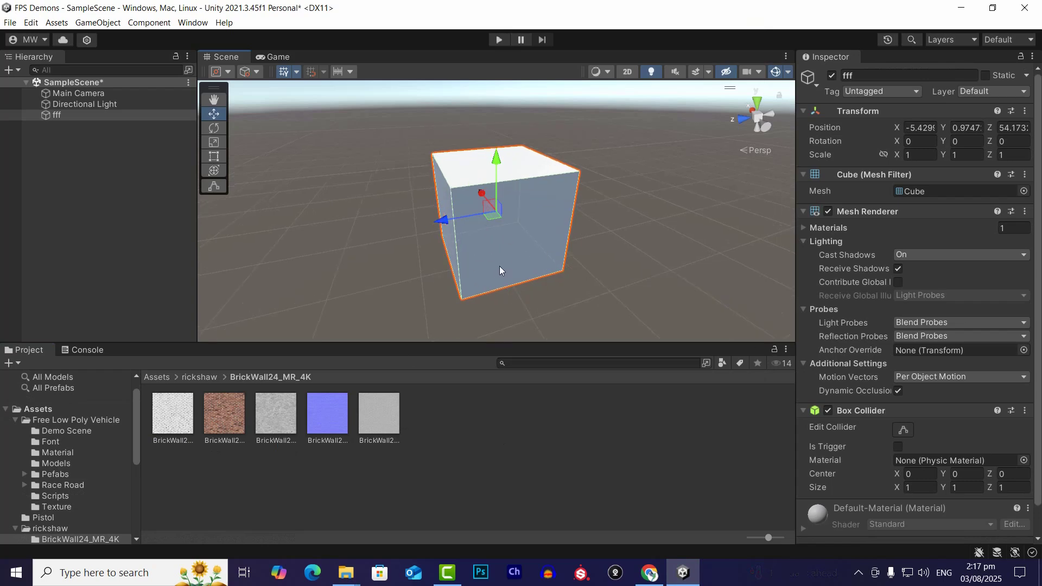
pyautogui.scroll(1, 500, 268)
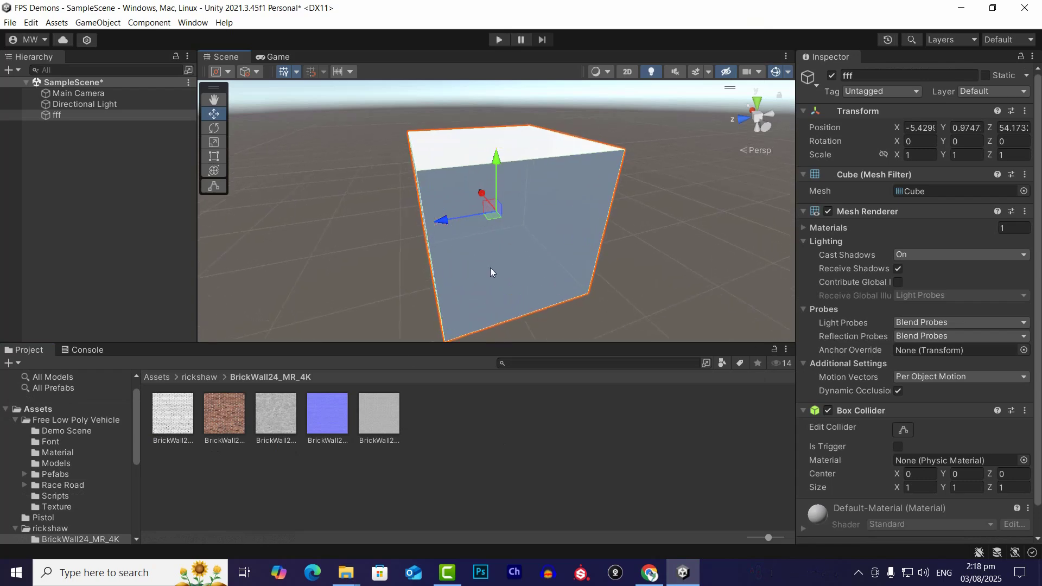
pyautogui.scroll(-1, 492, 268)
pyautogui.scroll(-1, 505, 267)
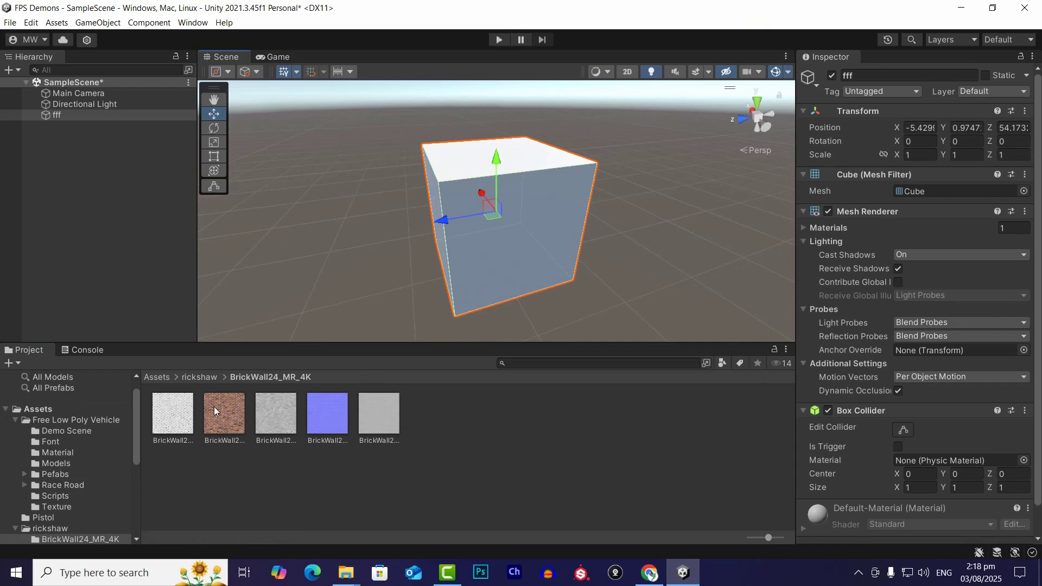
# Step: Inspect the AO, BaseColor, Height and Normal maps of the imported brick wall texture one by one
pyautogui.click(172, 412)
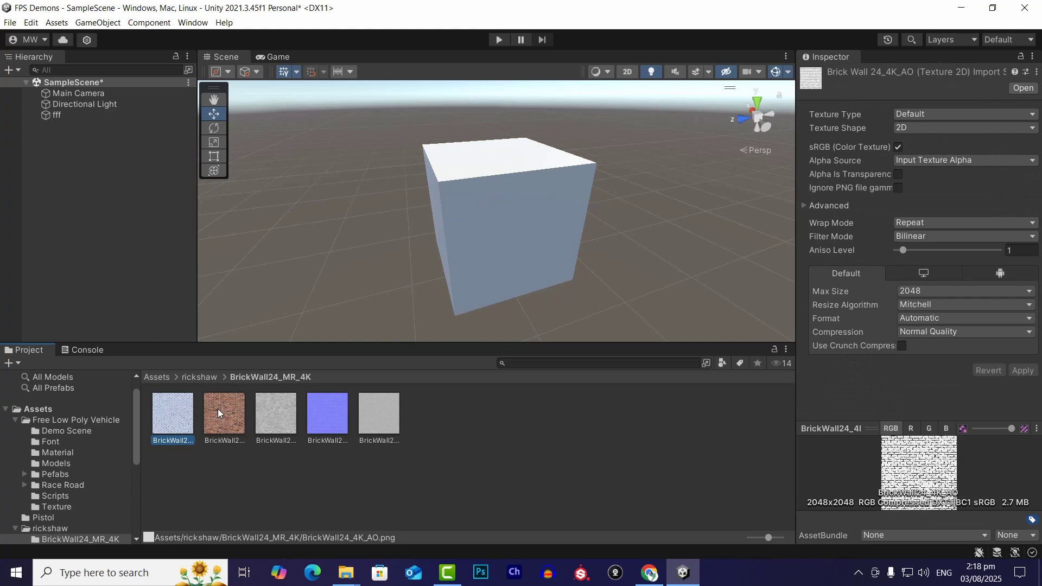
pyautogui.click(217, 412)
pyautogui.click(276, 404)
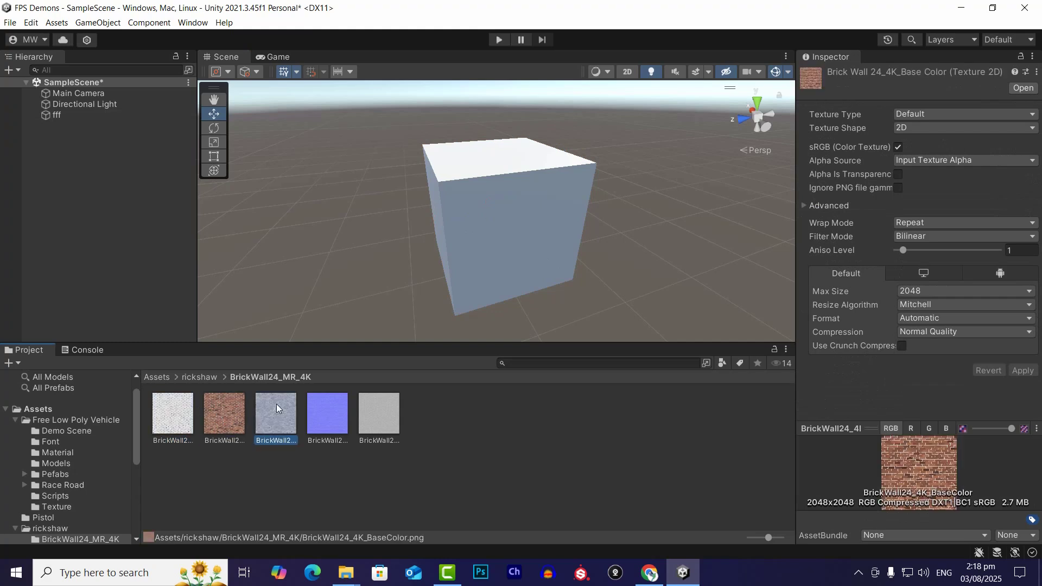
pyautogui.click(332, 410)
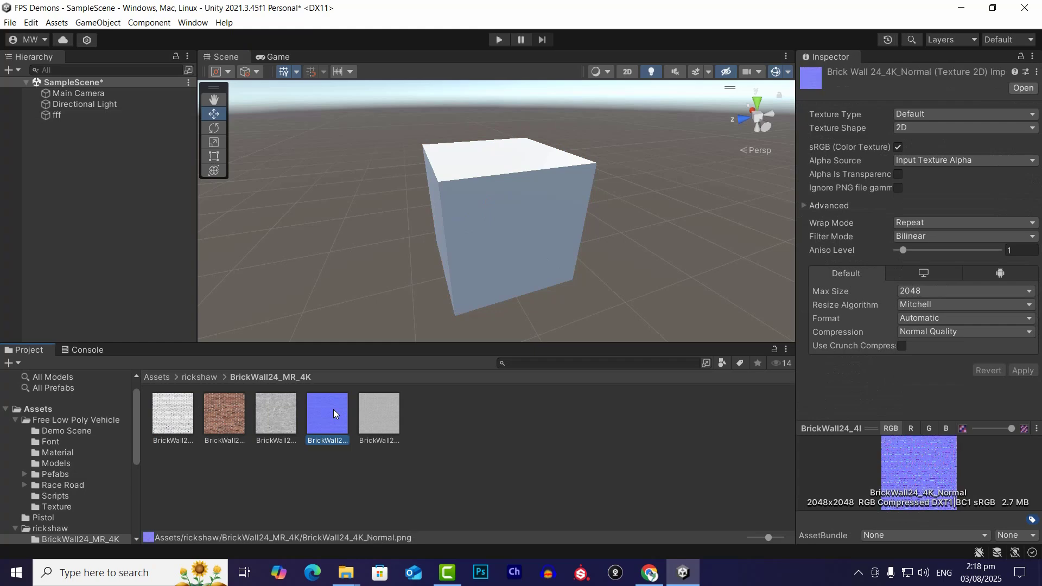
# Step: Check the Roughness map and apply the BrickWall24_4K_BaseColor texture to the cube in the scene
pyautogui.click(392, 416)
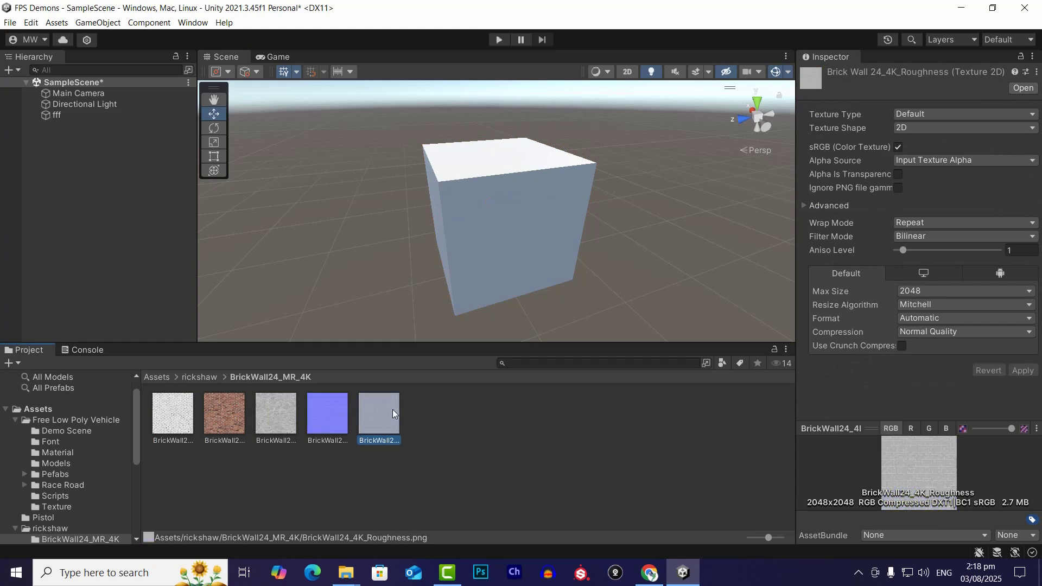
pyautogui.click(425, 441)
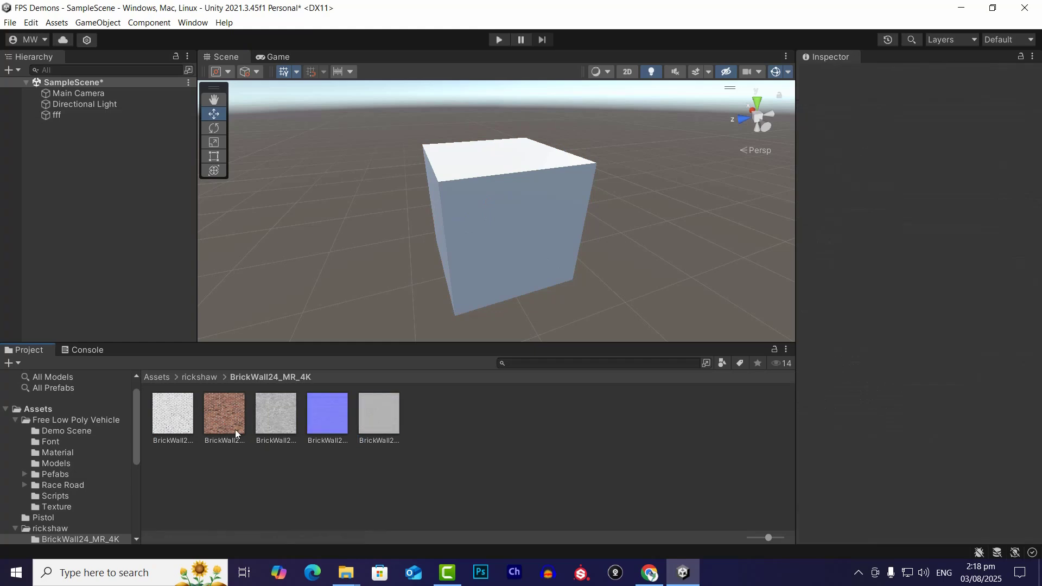
pyautogui.moveTo(236, 425); pyautogui.dragTo(488, 213)
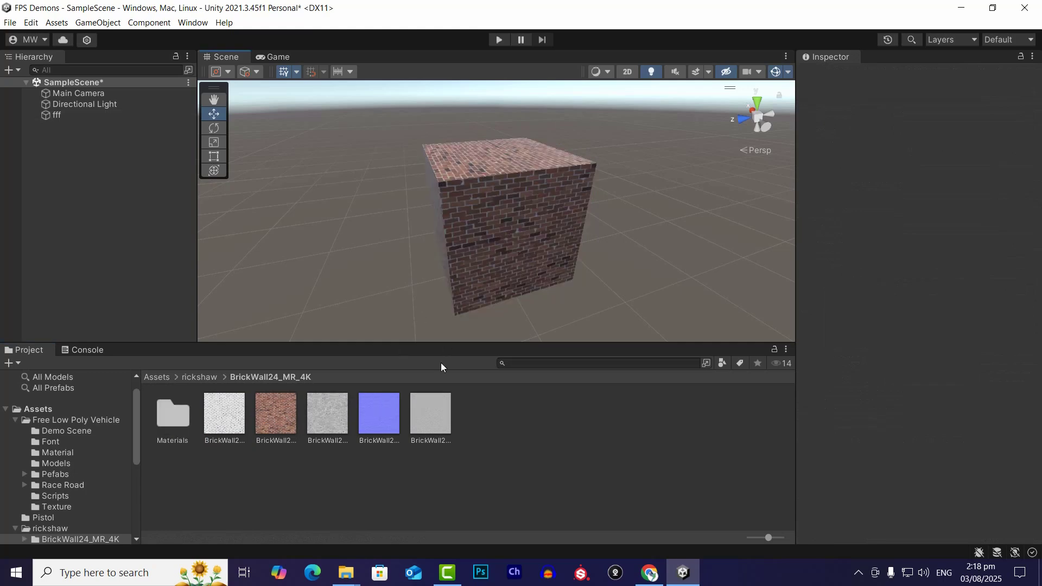
pyautogui.scroll(4, 499, 283)
pyautogui.keyDown('alt'); pyautogui.moveTo(654, 291); pyautogui.dragTo(552, 295); pyautogui.keyUp('alt')
pyautogui.scroll(-4, 557, 227)
pyautogui.scroll(2, 546, 281)
pyautogui.scroll(-2, 543, 277)
pyautogui.scroll(4, 542, 284)
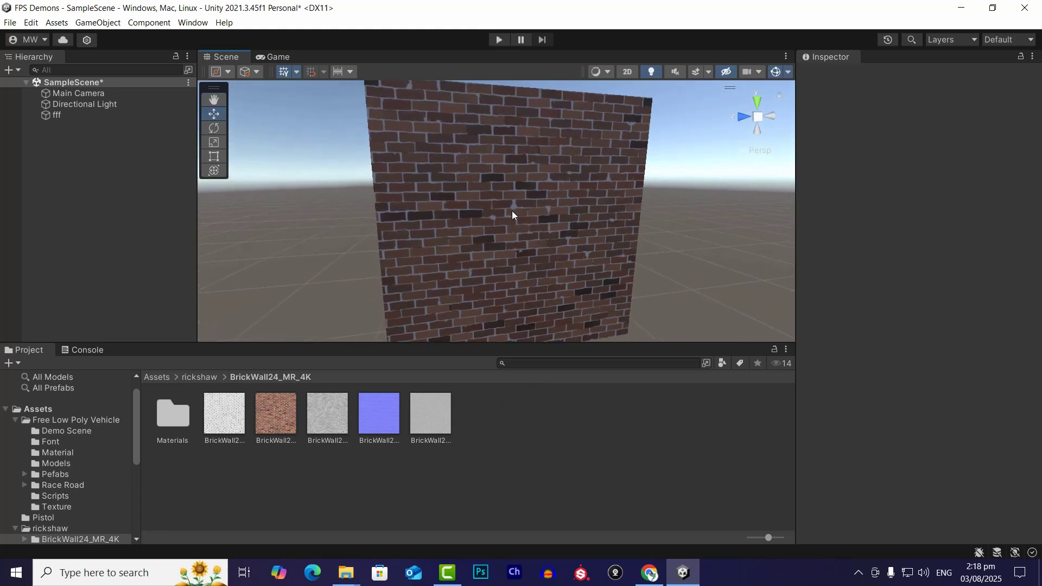
# Step: Select the cube, then open its BrickWall24_4K_BaseColor material in the Materials folder and review the settings
pyautogui.click(529, 271)
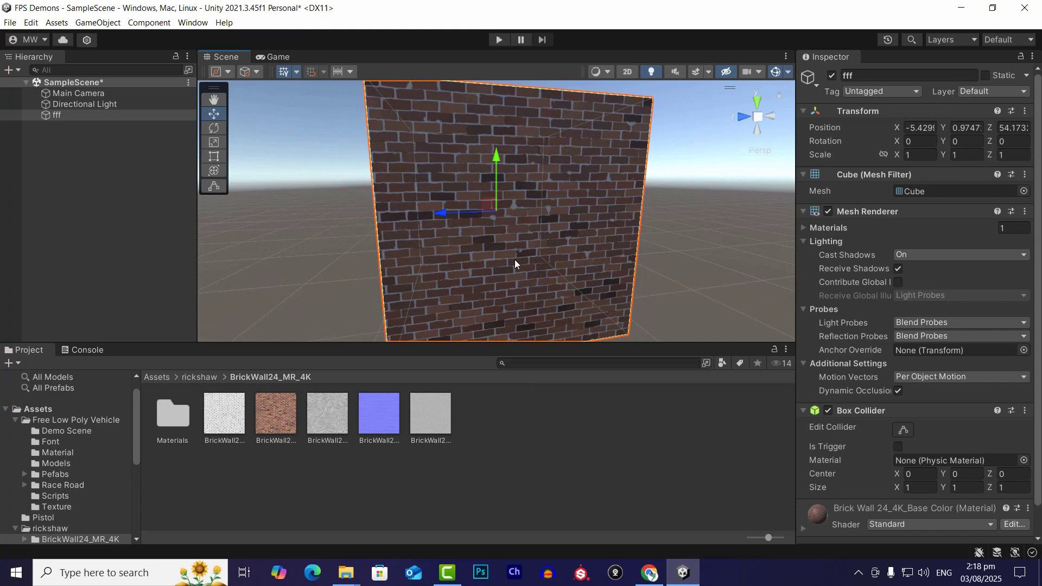
pyautogui.doubleClick(177, 418)
pyautogui.click(177, 427)
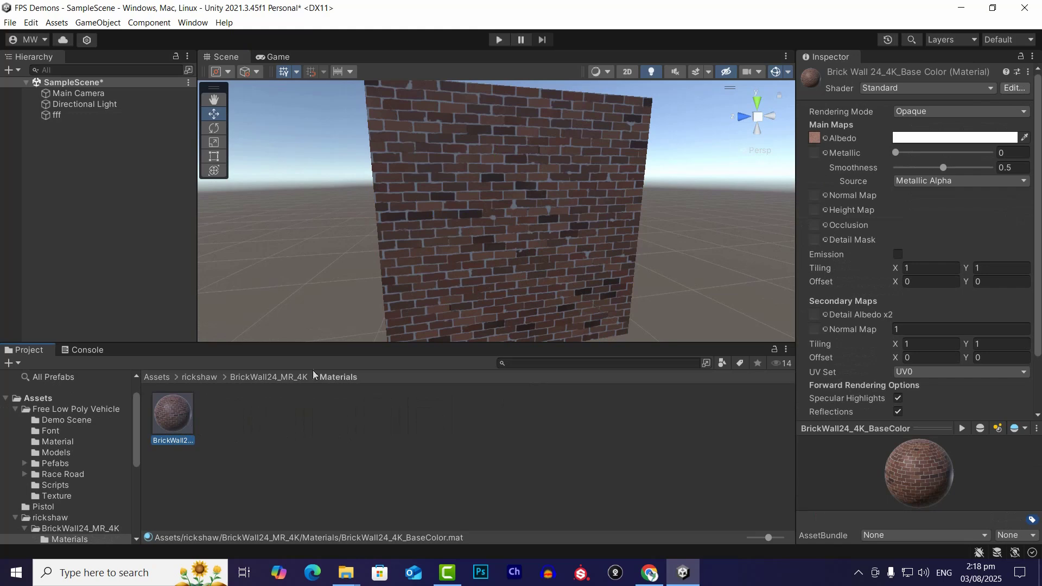
pyautogui.scroll(-4, 594, 168)
pyautogui.scroll(4, 563, 221)
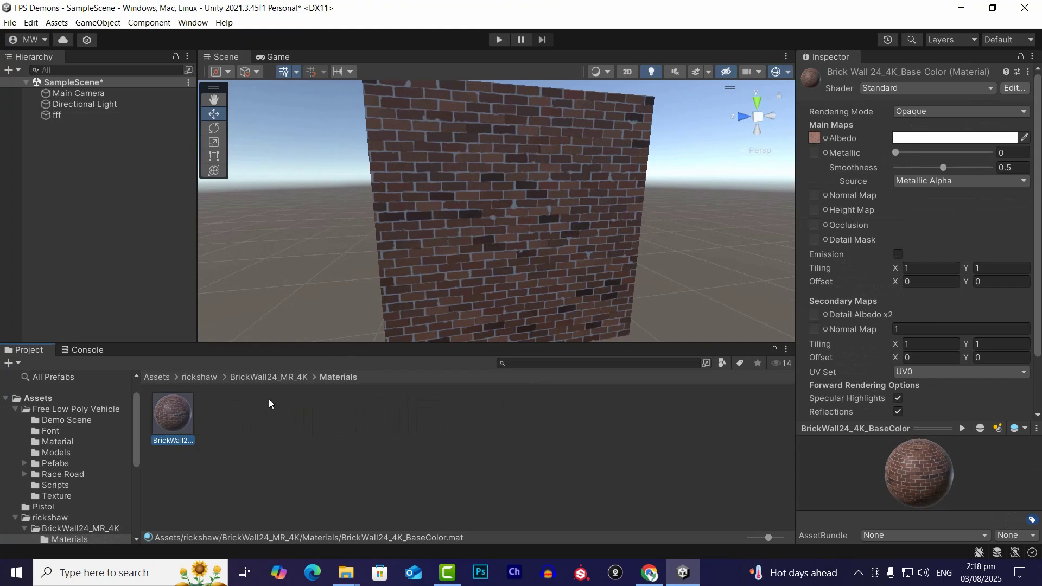
# Step: Select the brick cube and expand its BrickWall24_4K_BaseColor material properties to show the main maps and tiling
pyautogui.click(476, 258)
pyautogui.scroll(-1, 916, 298)
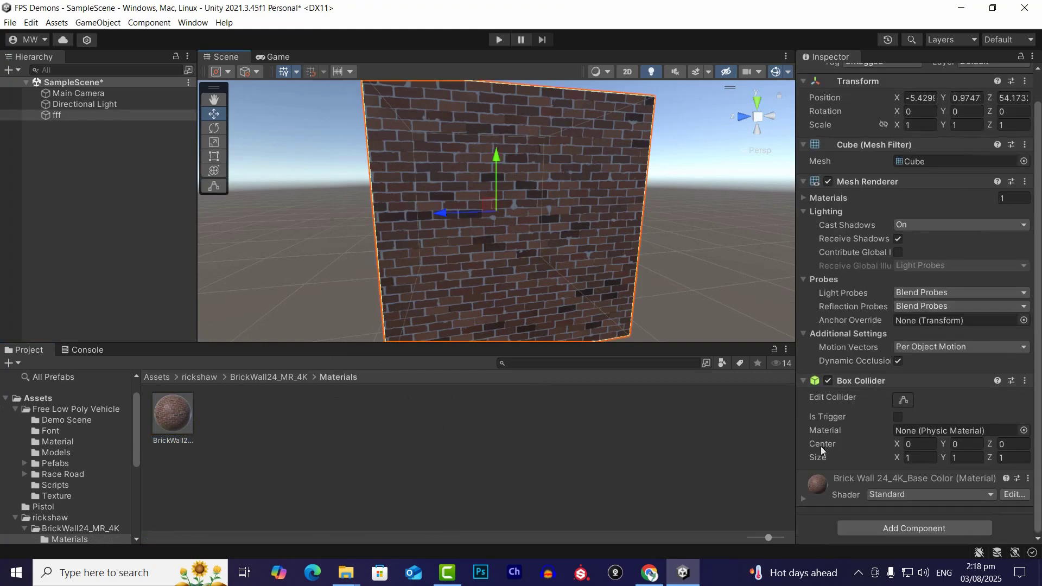
pyautogui.click(803, 499)
pyautogui.scroll(-5, 907, 336)
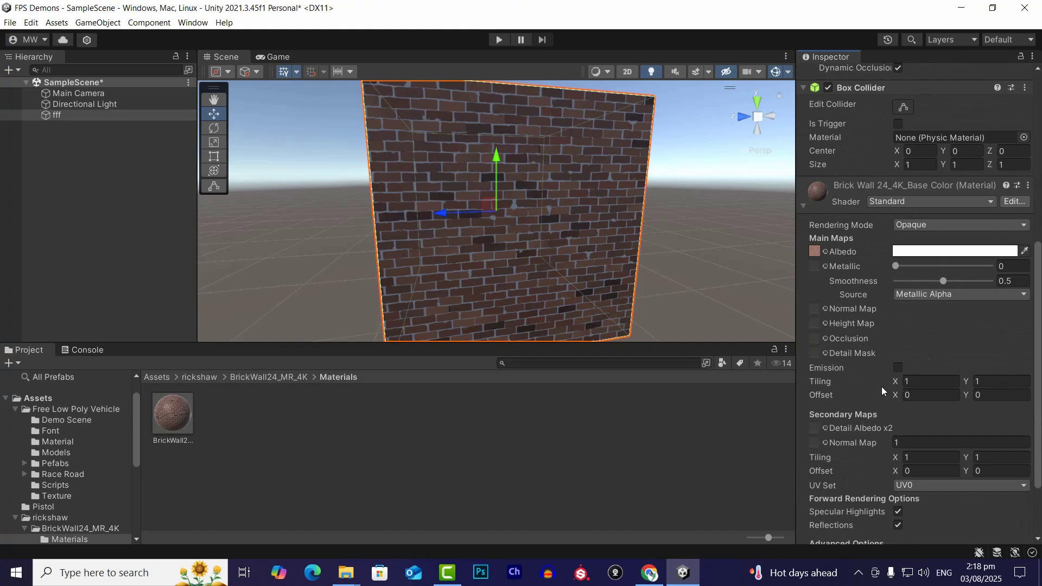
# Step: Set the brick material's main tiling to X 2 and Y 2
pyautogui.click(913, 383)
pyautogui.write('2')
pyautogui.press('Tab')
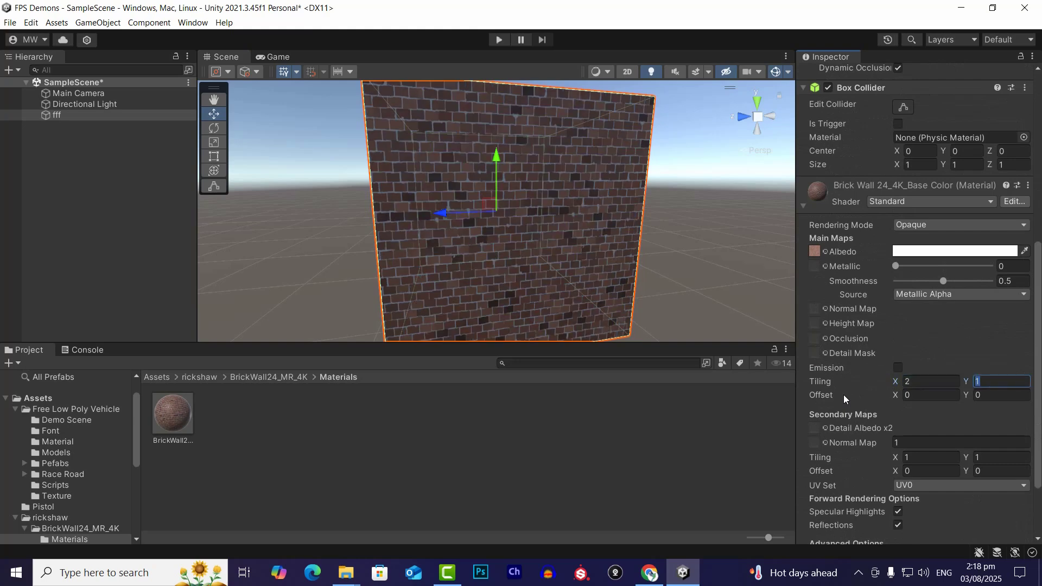
pyautogui.write('2')
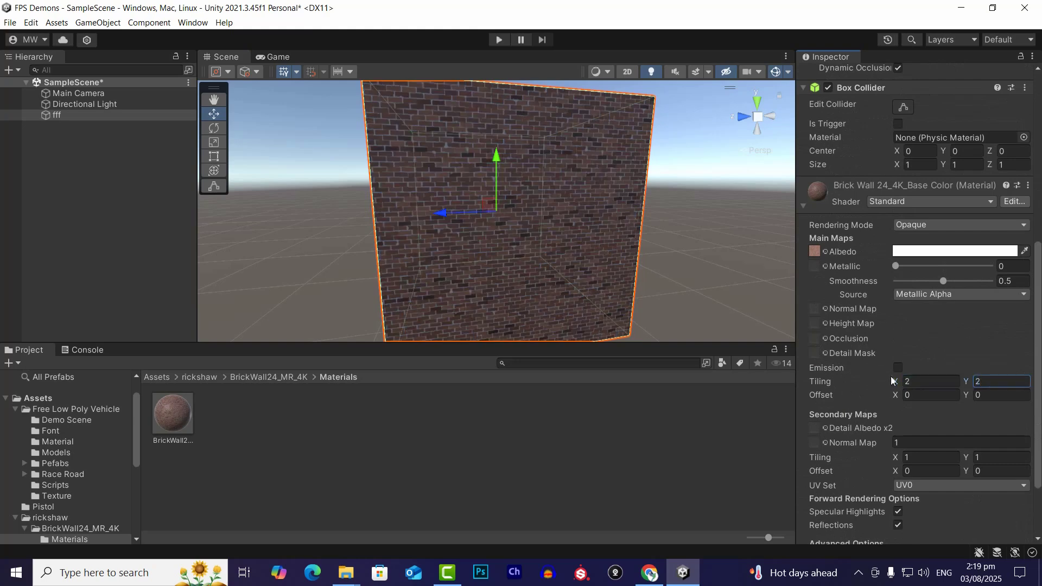
# Step: Set the brick material's main tiling to X 0.5 and Y 0.5 and check the larger bricks
pyautogui.click(921, 383)
pyautogui.write('0.5')
pyautogui.press('Tab')
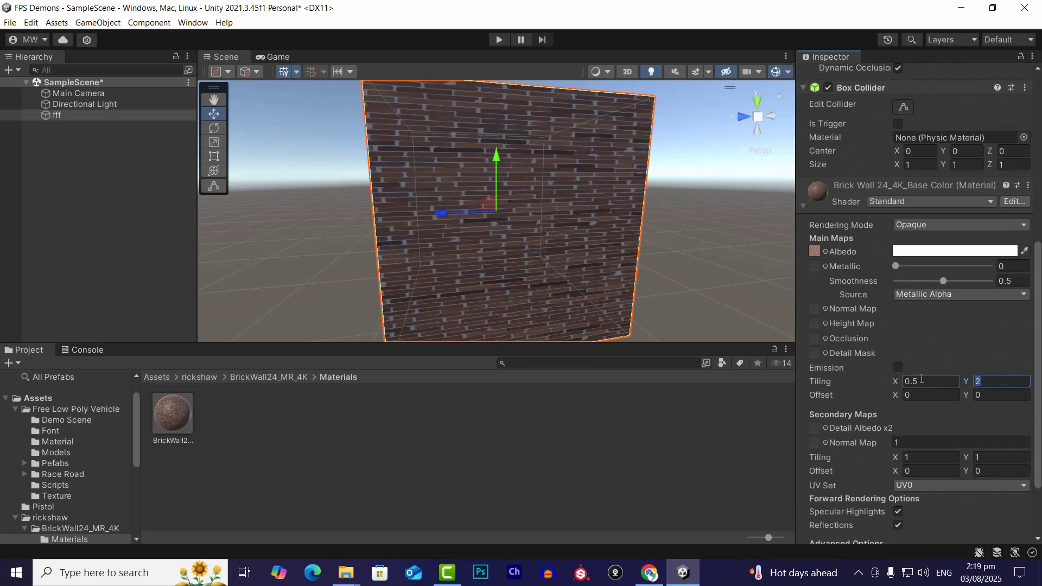
pyautogui.write('.5')
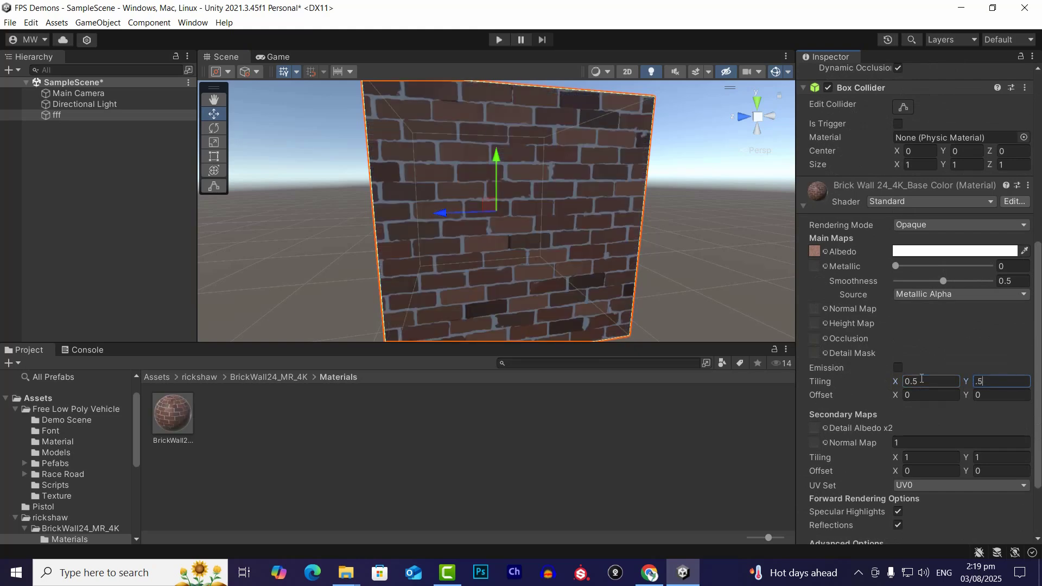
pyautogui.moveTo(673, 211)
pyautogui.keyDown('alt'); pyautogui.mouseDown()
pyautogui.moveTo(595, 238)
pyautogui.moveTo(678, 231)
pyautogui.mouseUp(); pyautogui.keyUp('alt')
# Step: Set the brick material's main tiling to X 0.8 and Y 0.8 and check the cube's surfaces
pyautogui.click(929, 380)
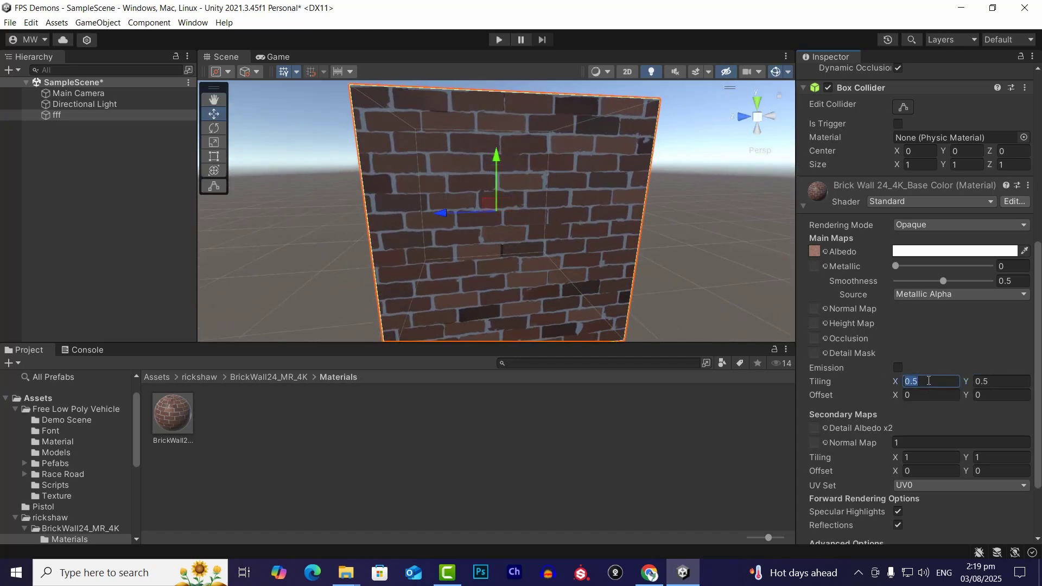
pyautogui.write('0.8')
pyautogui.press('Tab')
pyautogui.write('.')
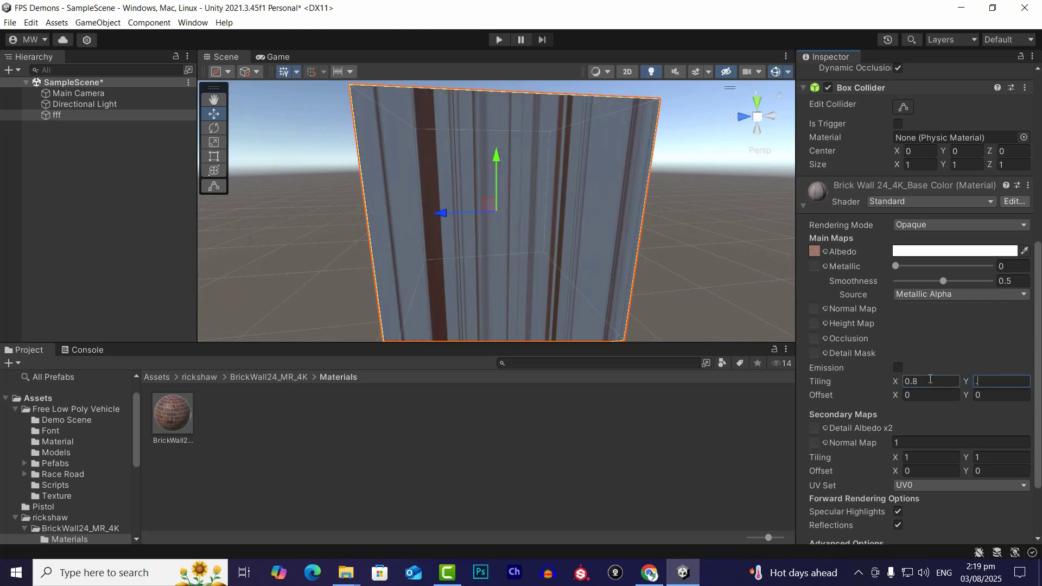
pyautogui.write('8')
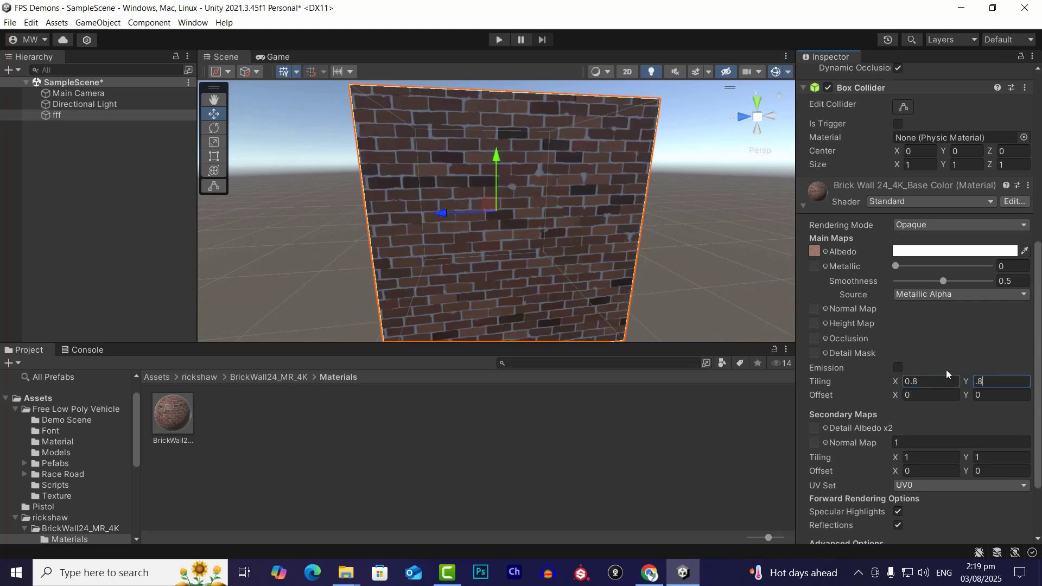
pyautogui.scroll(-1, 574, 256)
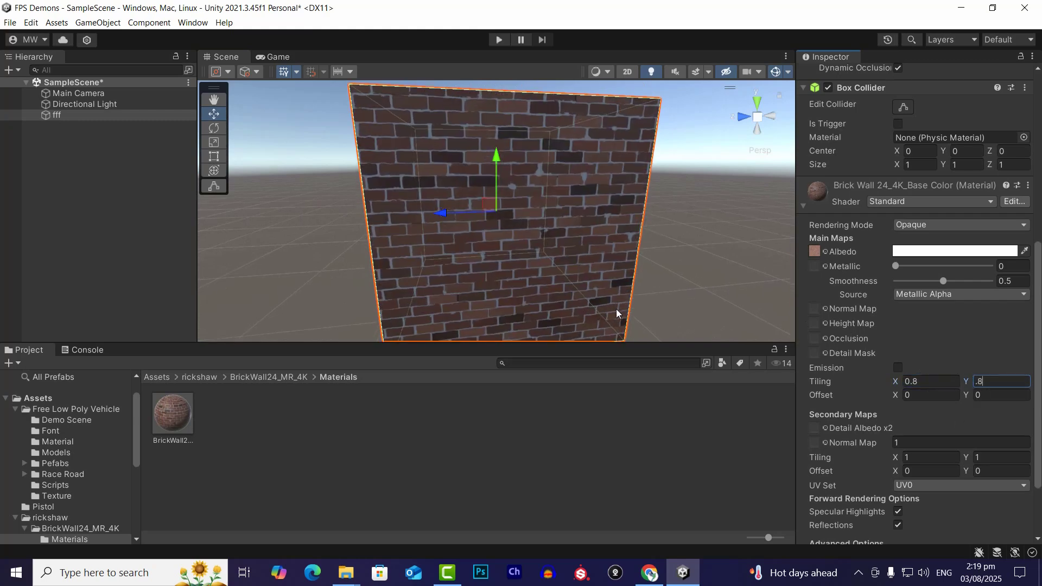
pyautogui.keyDown('alt'); pyautogui.moveTo(486, 273); pyautogui.dragTo(474, 301); pyautogui.keyUp('alt')
pyautogui.scroll(2, 498, 286)
pyautogui.keyDown('alt'); pyautogui.moveTo(607, 288); pyautogui.dragTo(588, 279); pyautogui.keyUp('alt')
# Step: Assign the BrickWall24_4K_Normal texture from the BrickWall24_MR_4K folder as the material's main normal map and inspect the relief up close
pyautogui.click(278, 378)
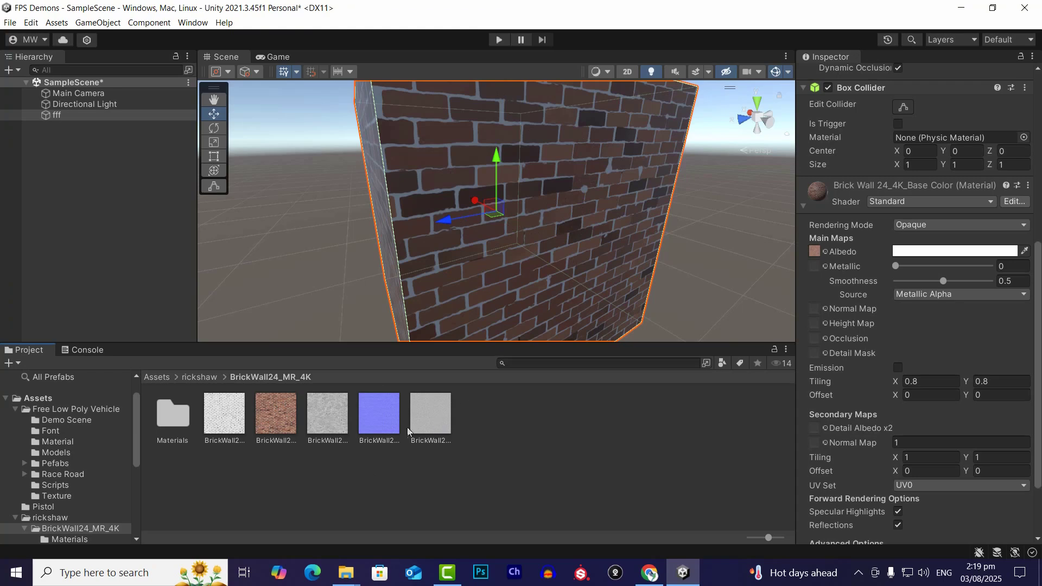
pyautogui.moveTo(372, 433)
pyautogui.mouseDown()
pyautogui.moveTo(846, 321)
pyautogui.moveTo(819, 324)
pyautogui.moveTo(814, 308)
pyautogui.mouseUp()
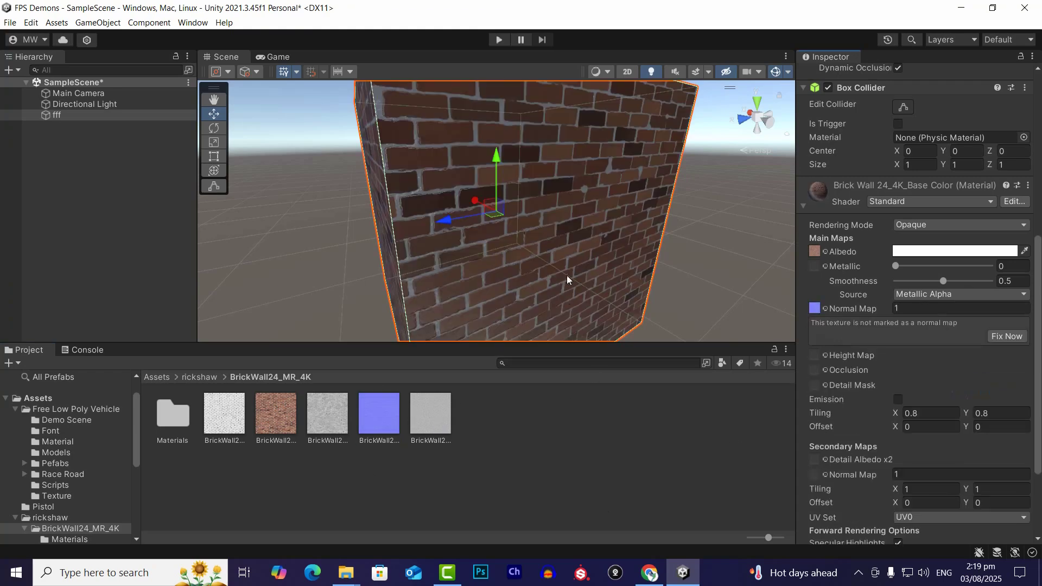
pyautogui.moveTo(567, 279)
pyautogui.keyDown('alt'); pyautogui.mouseDown()
pyautogui.moveTo(601, 305)
pyautogui.moveTo(572, 296)
pyautogui.moveTo(553, 315)
pyautogui.moveTo(410, 312)
pyautogui.moveTo(475, 332)
pyautogui.moveTo(640, 310)
pyautogui.moveTo(600, 279)
pyautogui.moveTo(553, 279)
pyautogui.moveTo(579, 291)
pyautogui.mouseUp(); pyautogui.keyUp('alt')
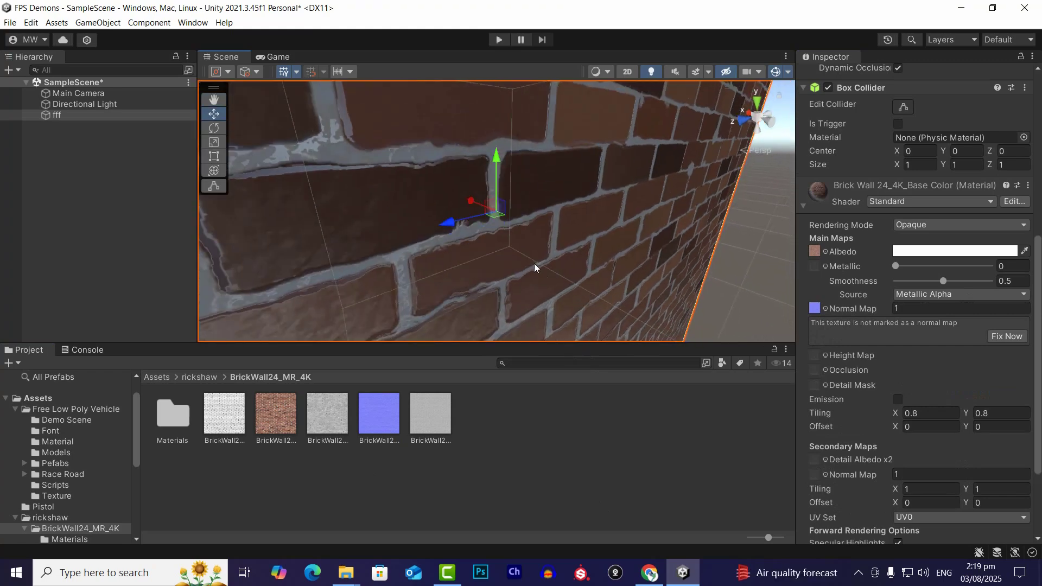
pyautogui.scroll(2, 535, 269)
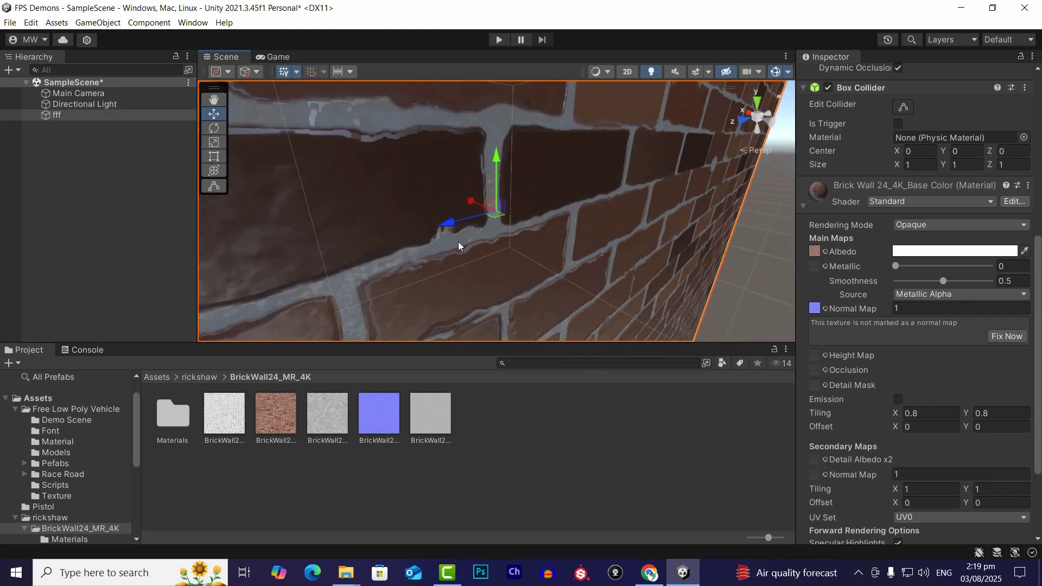
pyautogui.scroll(-5, 459, 250)
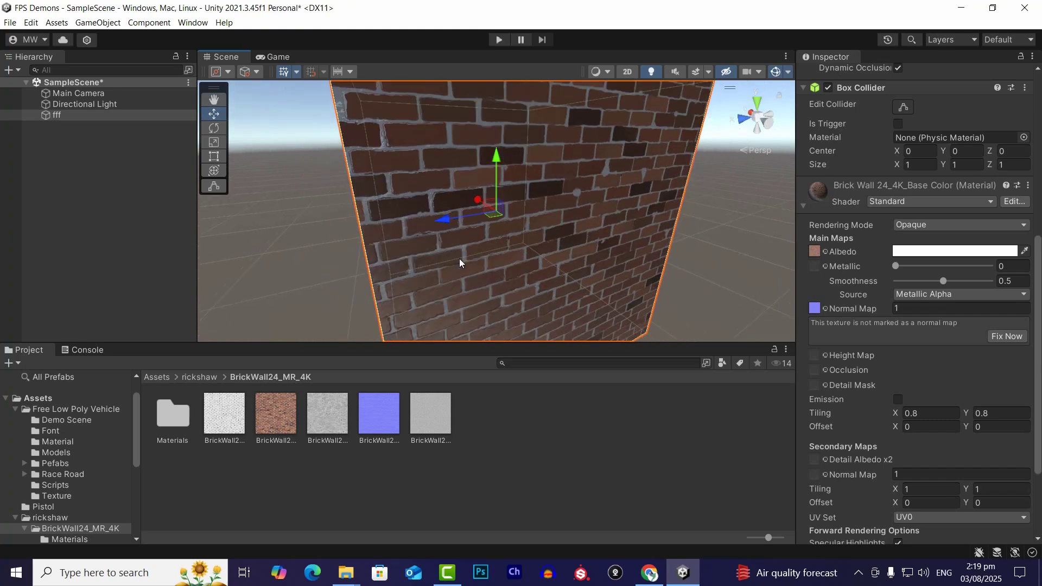
pyautogui.scroll(3, 461, 261)
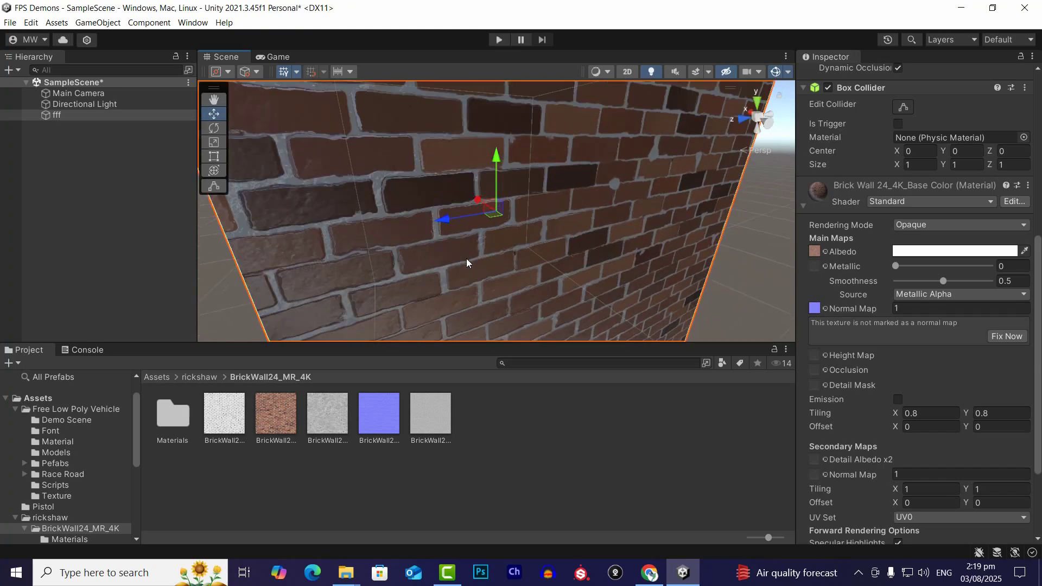
# Step: Assign the BrickWall24_4K_Height texture as the height map of the fff cube's brick material
pyautogui.click(320, 431)
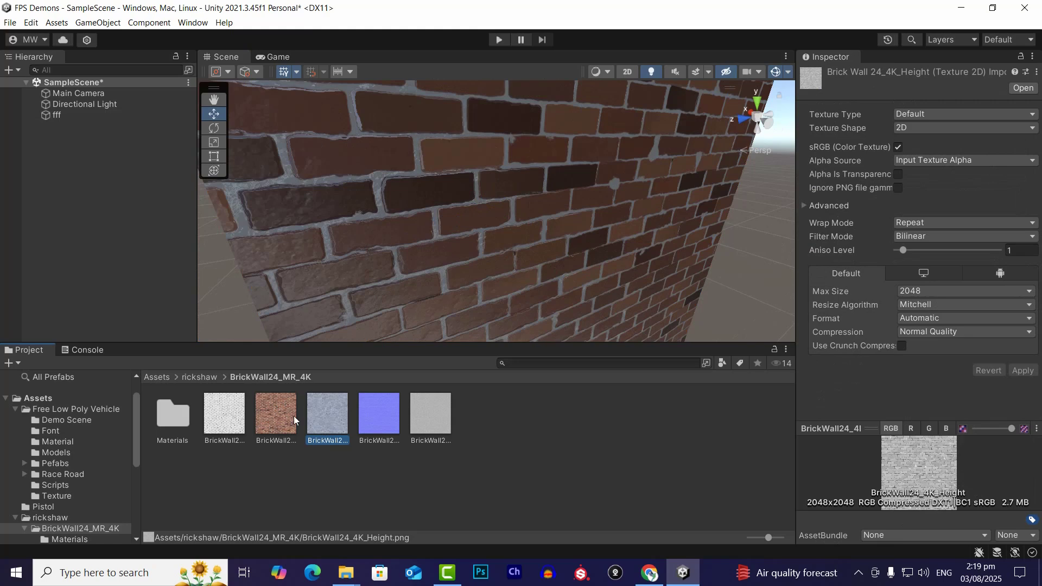
pyautogui.click(70, 115)
pyautogui.scroll(-10, 901, 380)
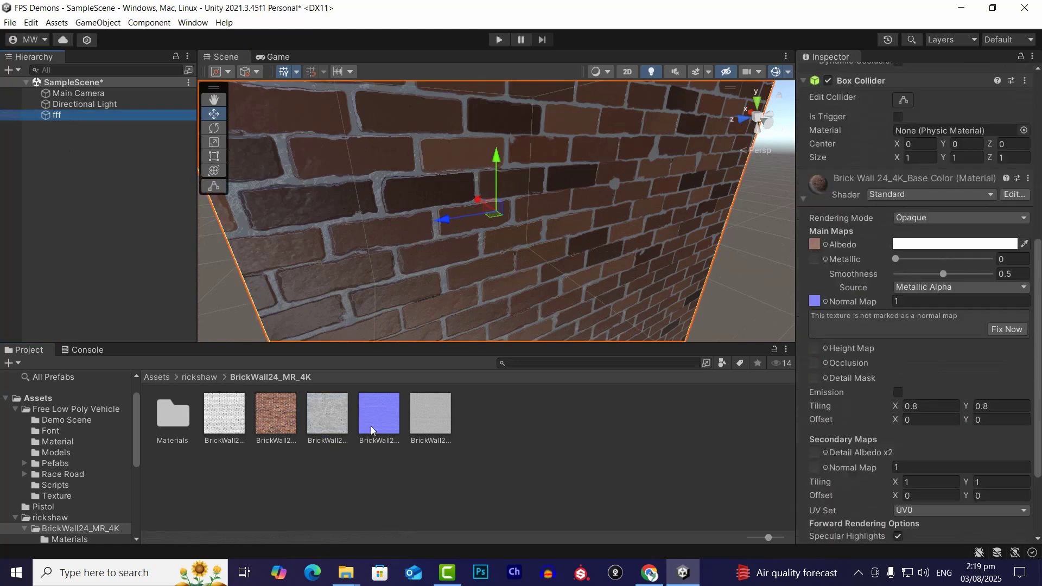
pyautogui.moveTo(327, 414); pyautogui.dragTo(814, 350)
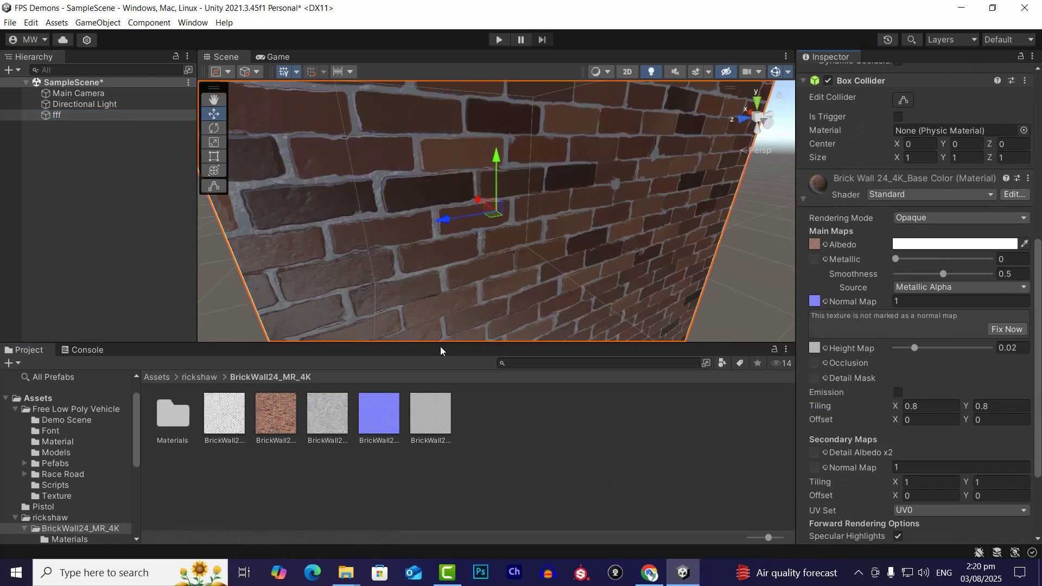
# Step: Preview the remaining Roughness and AO textures of the brick wall set
pyautogui.click(439, 424)
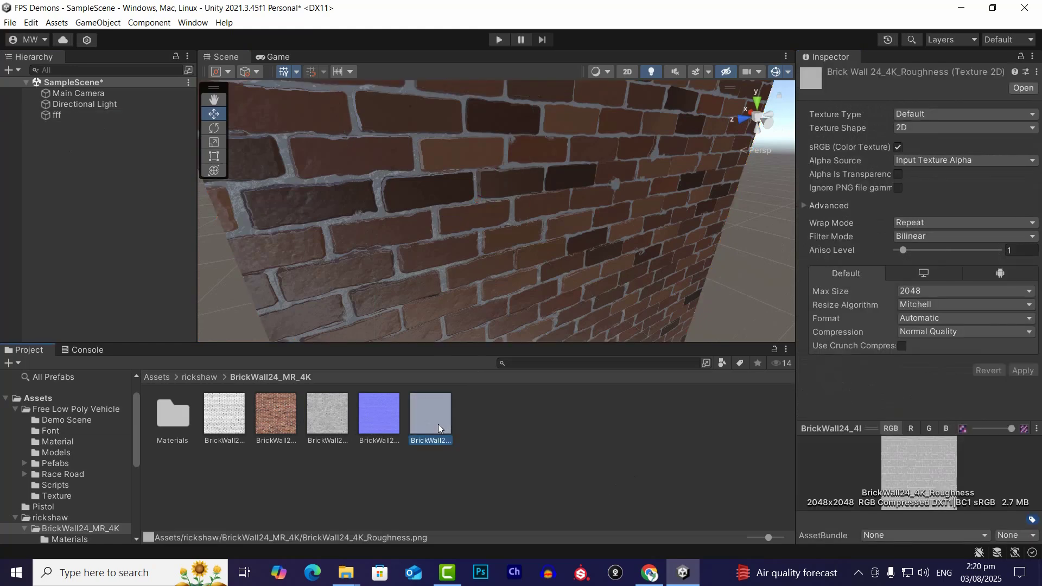
pyautogui.click(208, 415)
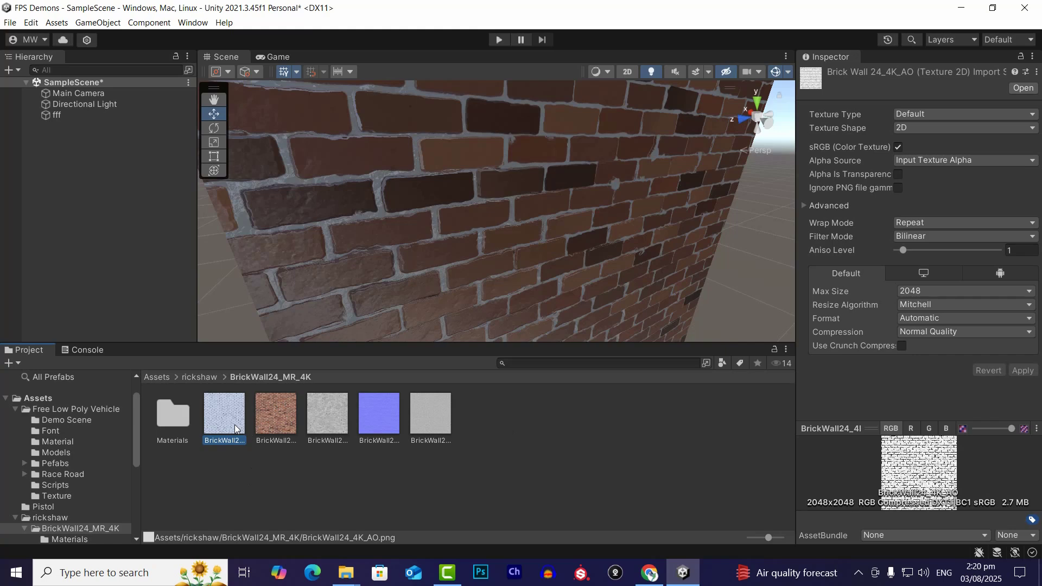
pyautogui.click(420, 399)
pyautogui.click(104, 115)
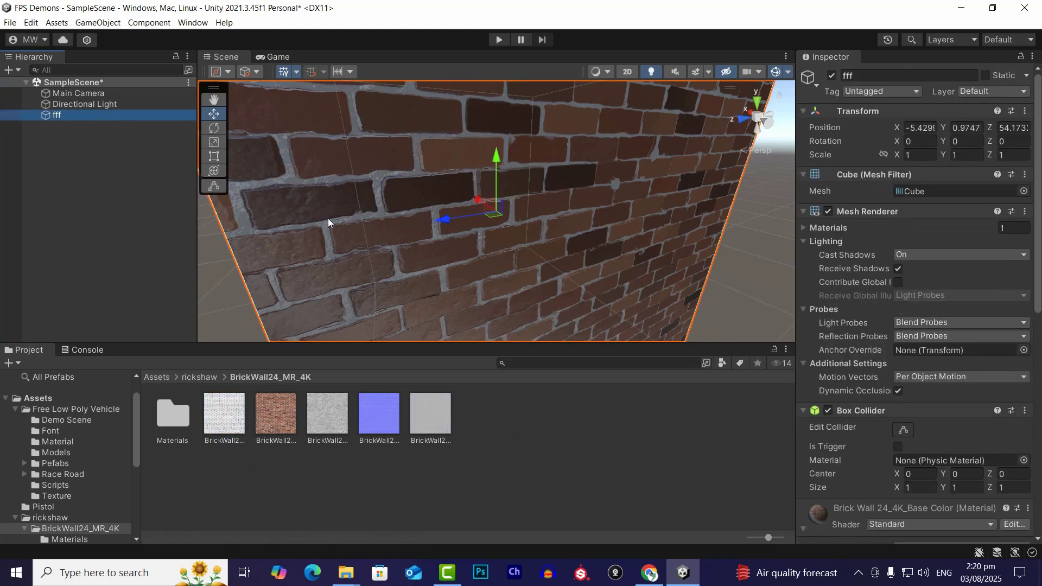
pyautogui.click(413, 444)
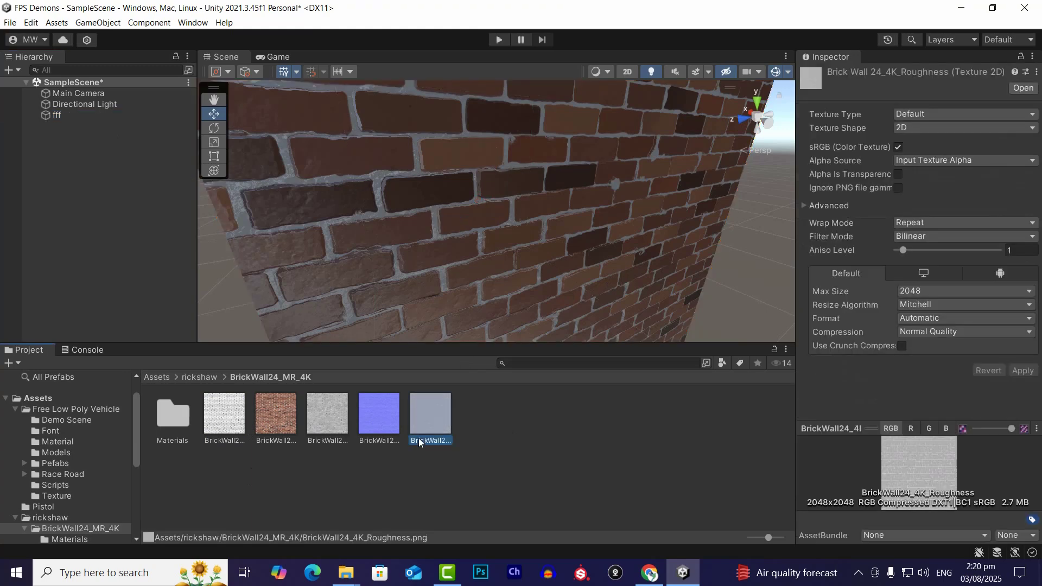
# Step: Reselect the fff cube and try to assign the Roughness texture as its brick material's detail mask
pyautogui.click(81, 116)
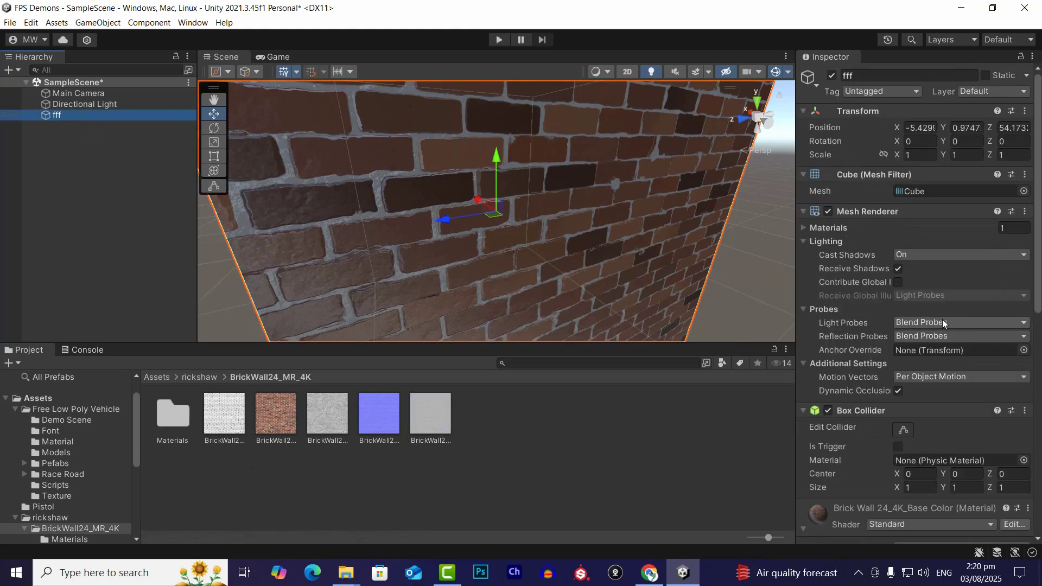
pyautogui.scroll(-10, 943, 318)
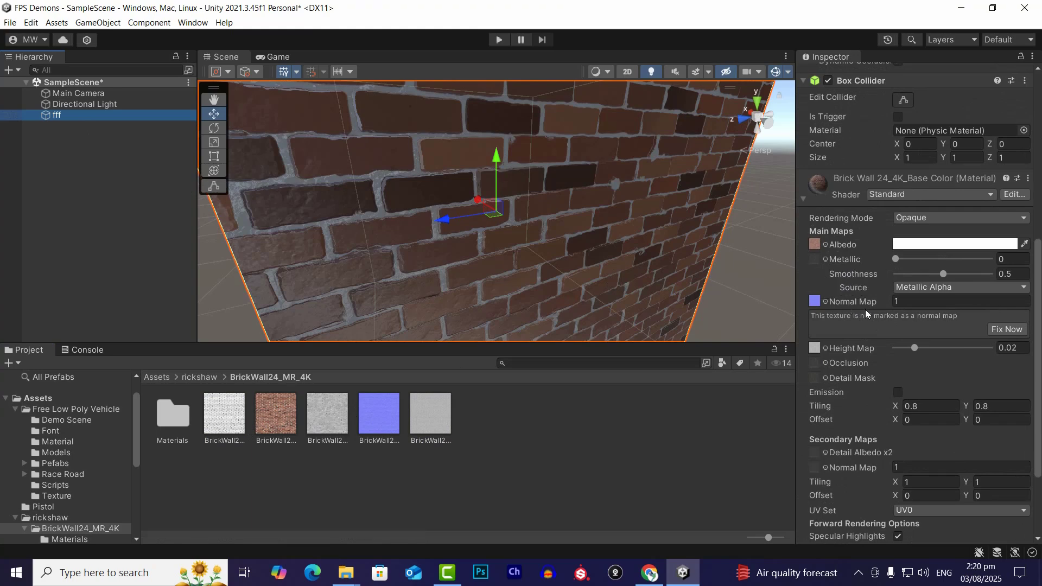
pyautogui.scroll(-1, 865, 314)
pyautogui.scroll(-2, 866, 309)
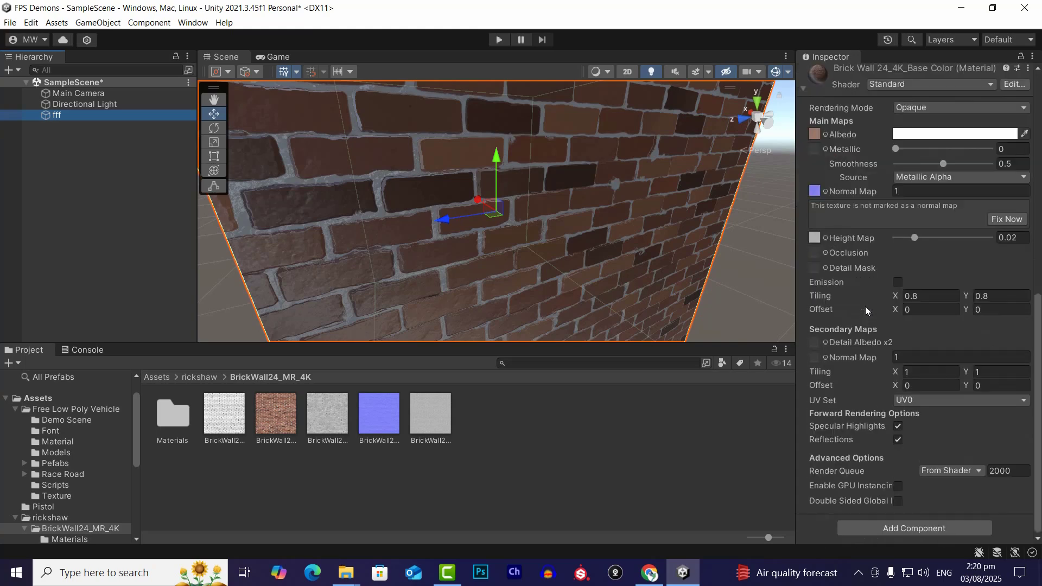
pyautogui.scroll(4, 865, 306)
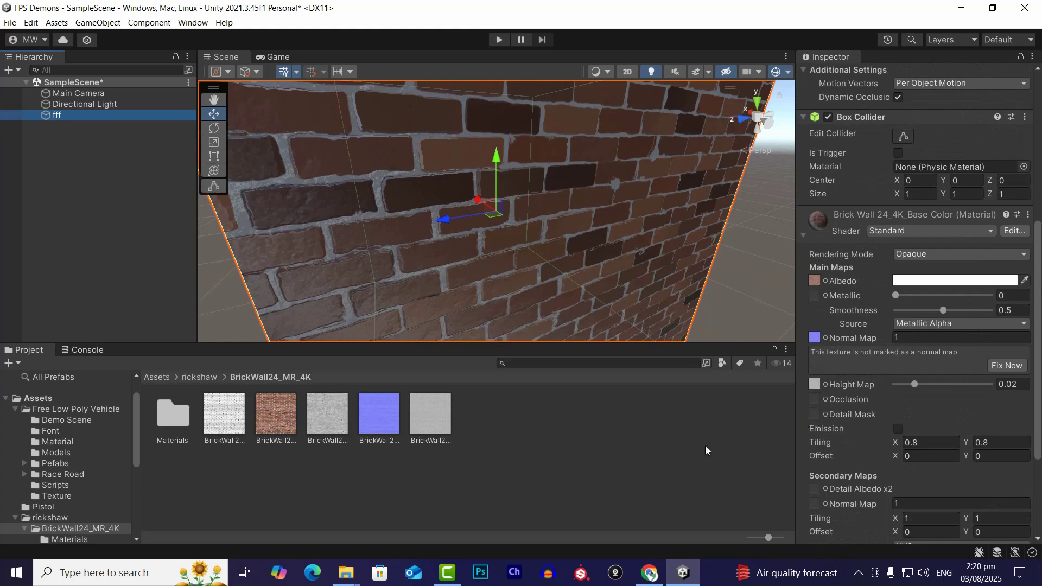
pyautogui.moveTo(429, 435); pyautogui.dragTo(822, 416)
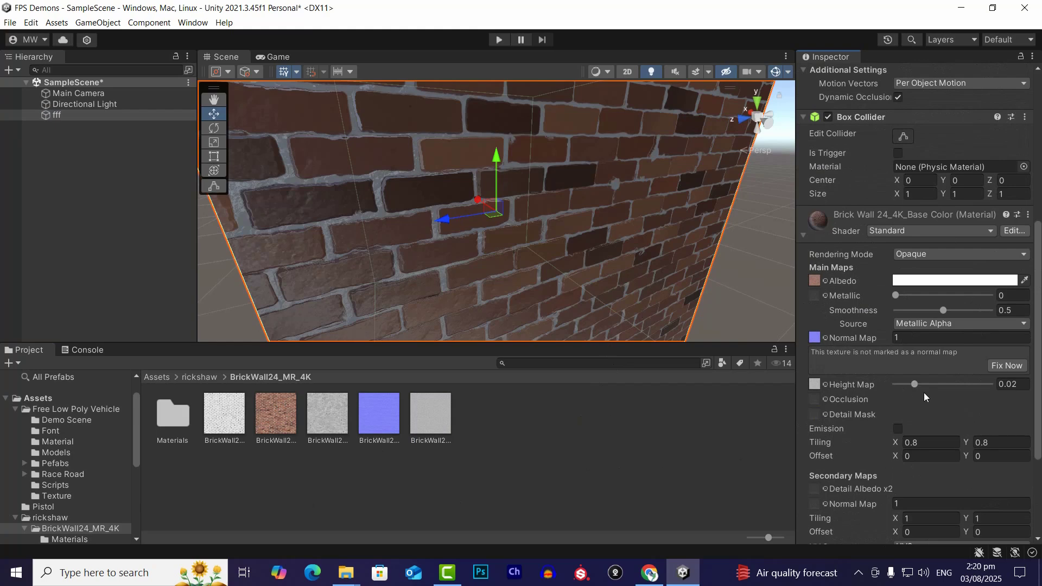
# Step: Raise the height map strength of the fff cube's brick material to 0.08 and inspect the brick relief up close
pyautogui.moveTo(914, 385)
pyautogui.mouseDown()
pyautogui.moveTo(980, 385)
pyautogui.moveTo(886, 382)
pyautogui.moveTo(990, 384)
pyautogui.mouseUp()
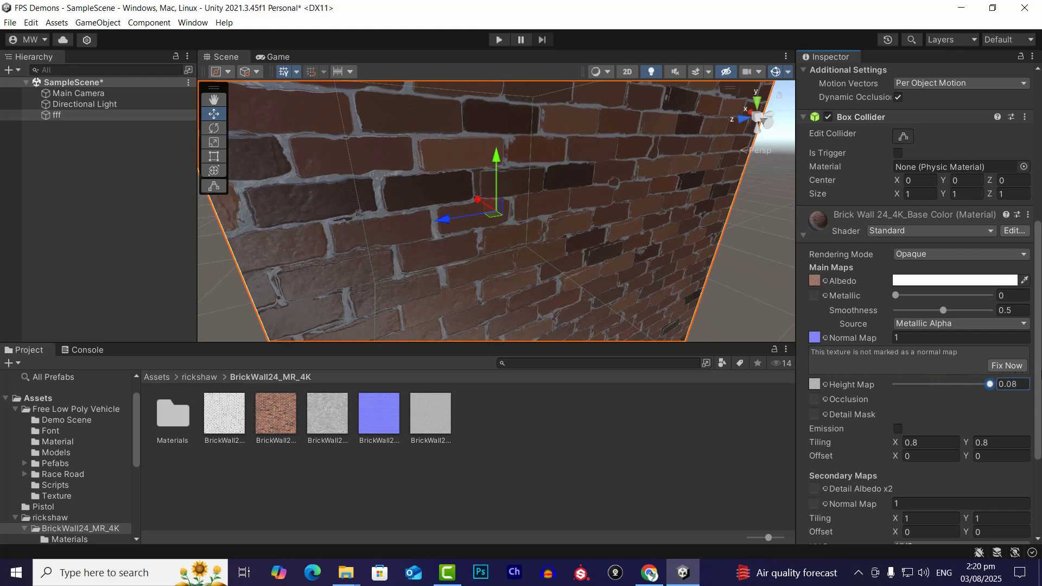
pyautogui.scroll(3, 483, 217)
pyautogui.keyDown('alt'); pyautogui.moveTo(529, 220); pyautogui.dragTo(572, 271); pyautogui.keyUp('alt')
pyautogui.moveTo(991, 384); pyautogui.dragTo(1024, 412)
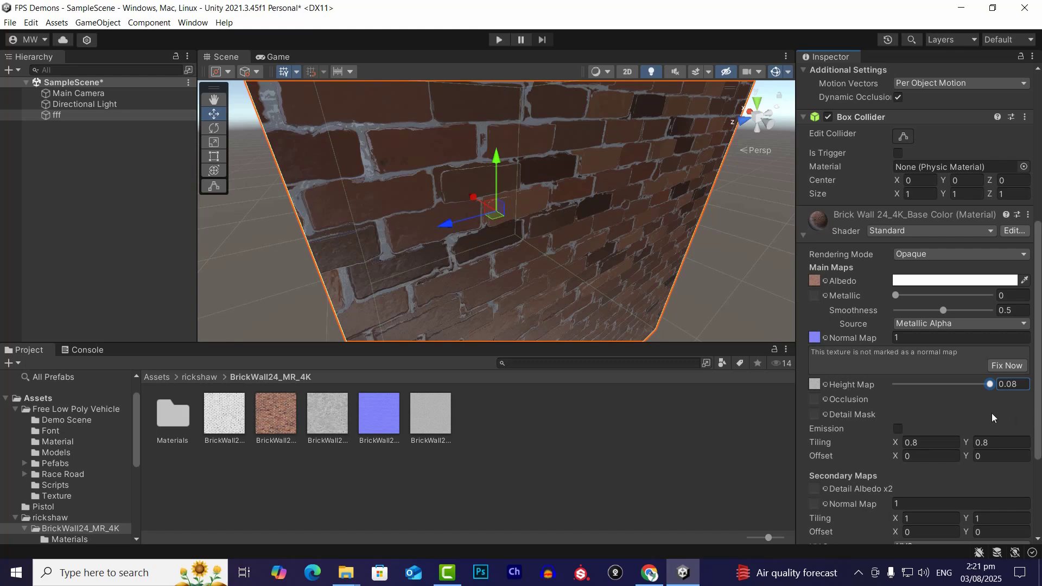
# Step: Set the brick material's height map strength to 0.005 and check the cube's wall surface from near and far
pyautogui.moveTo(992, 416); pyautogui.dragTo(862, 403)
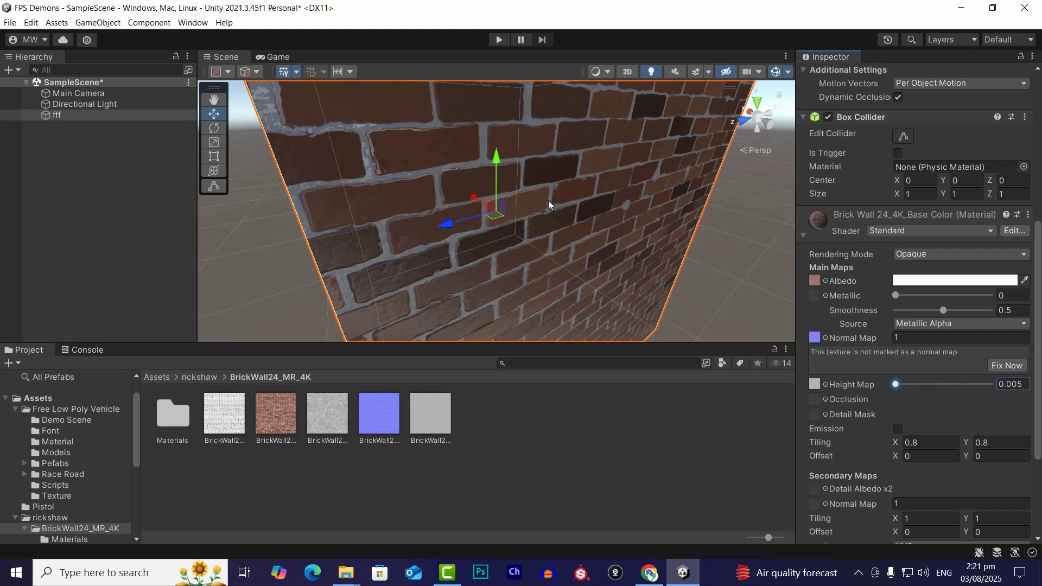
pyautogui.scroll(-5, 550, 206)
pyautogui.keyDown('alt'); pyautogui.moveTo(594, 272); pyautogui.dragTo(452, 293); pyautogui.keyUp('alt')
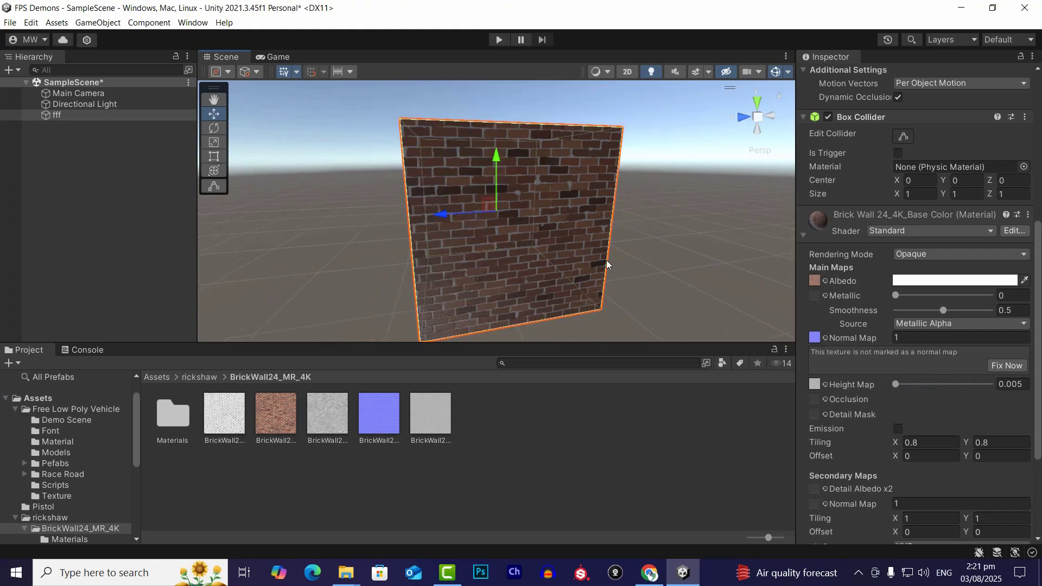
pyautogui.scroll(2, 607, 260)
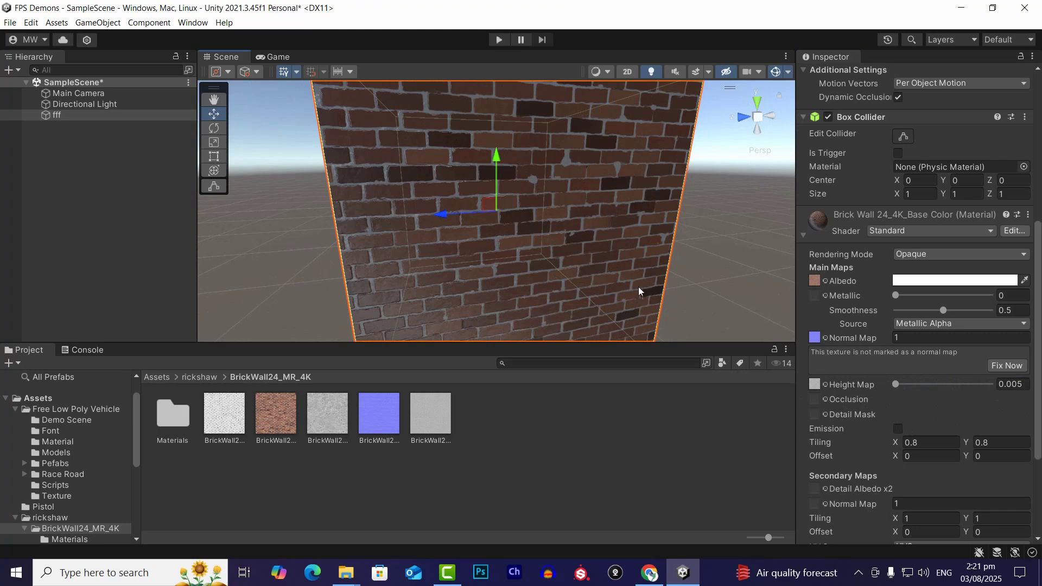
pyautogui.scroll(-2, 652, 278)
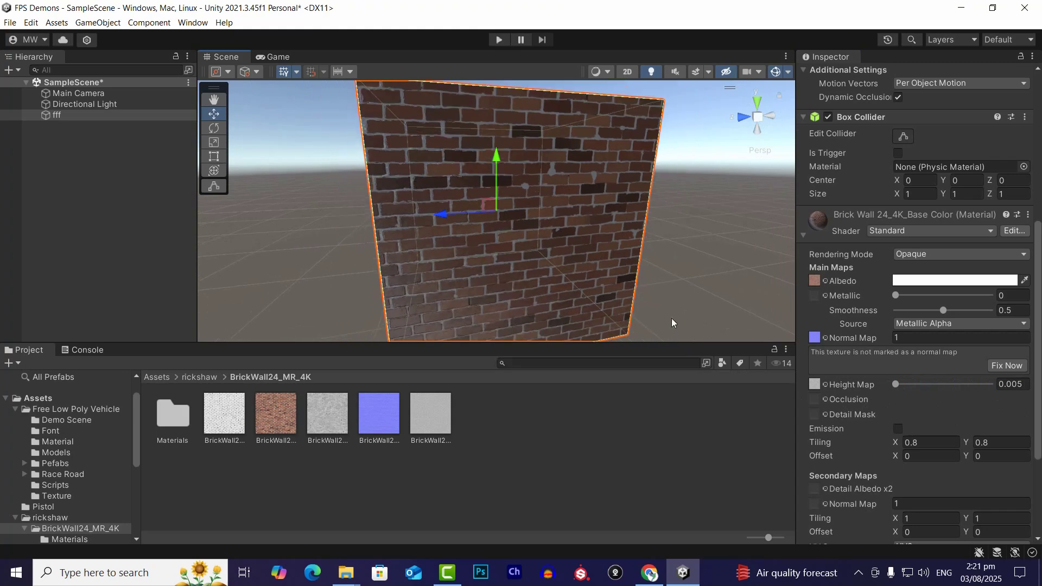
pyautogui.scroll(2, 622, 266)
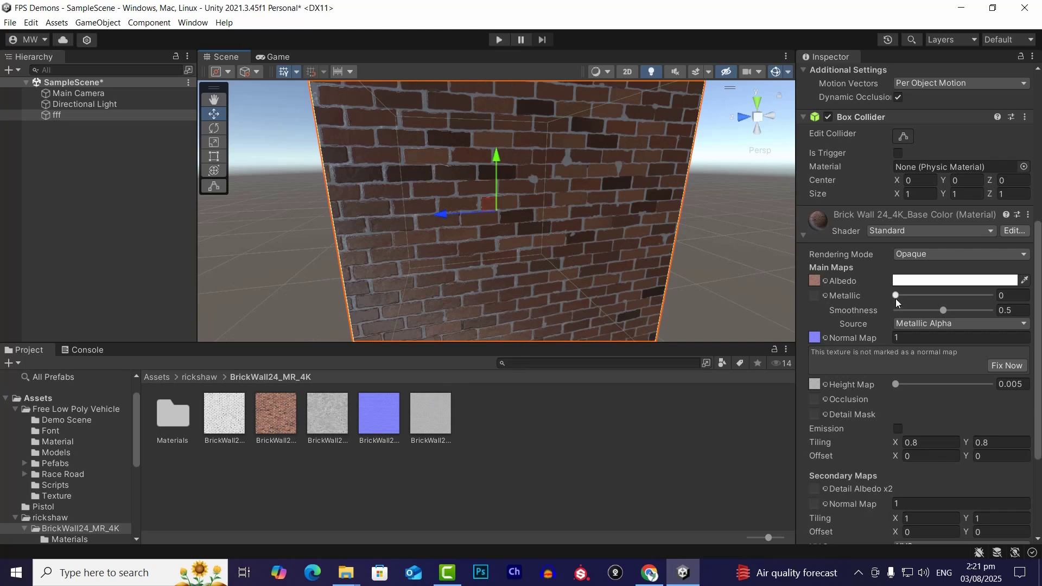
# Step: Set the brick material's metallic value to 1 and inspect the effect on several faces of the cube
pyautogui.moveTo(895, 297); pyautogui.dragTo(1020, 302)
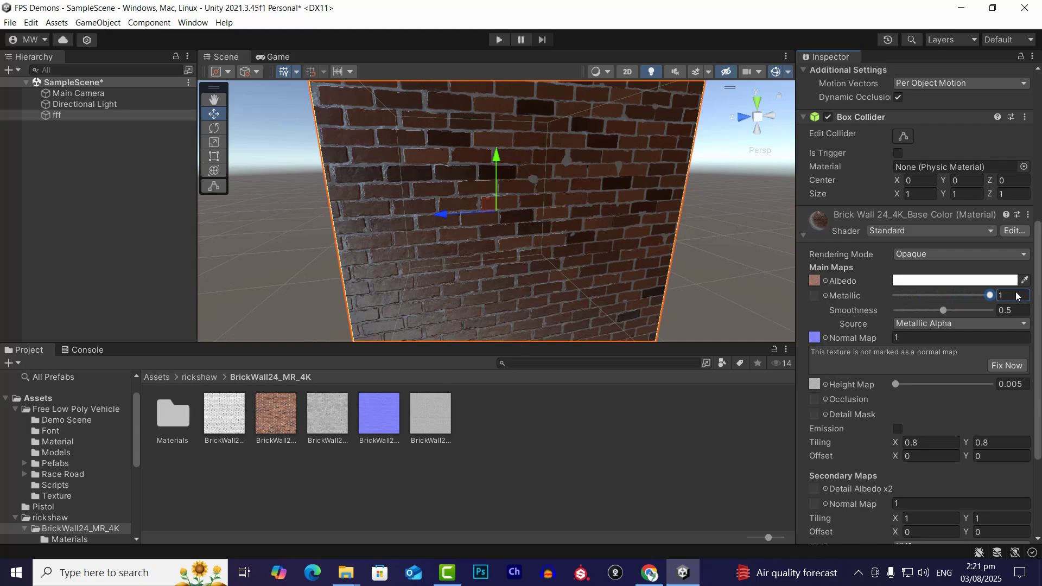
pyautogui.keyDown('alt'); pyautogui.moveTo(551, 211); pyautogui.dragTo(636, 239); pyautogui.keyUp('alt')
pyautogui.scroll(-3, 572, 244)
pyautogui.scroll(3, 572, 242)
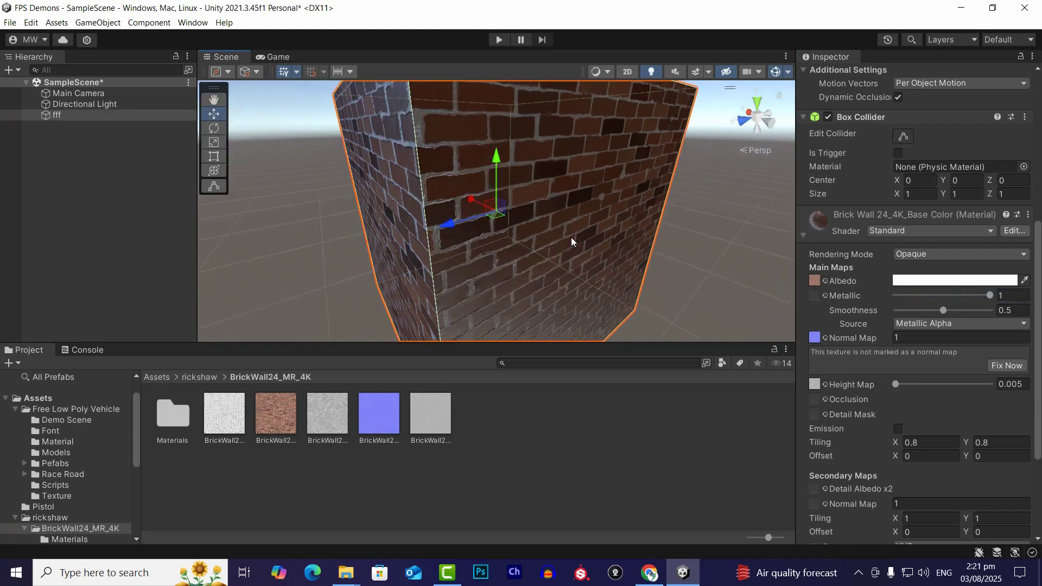
pyautogui.keyDown('alt'); pyautogui.moveTo(572, 243); pyautogui.dragTo(660, 274); pyautogui.keyUp('alt')
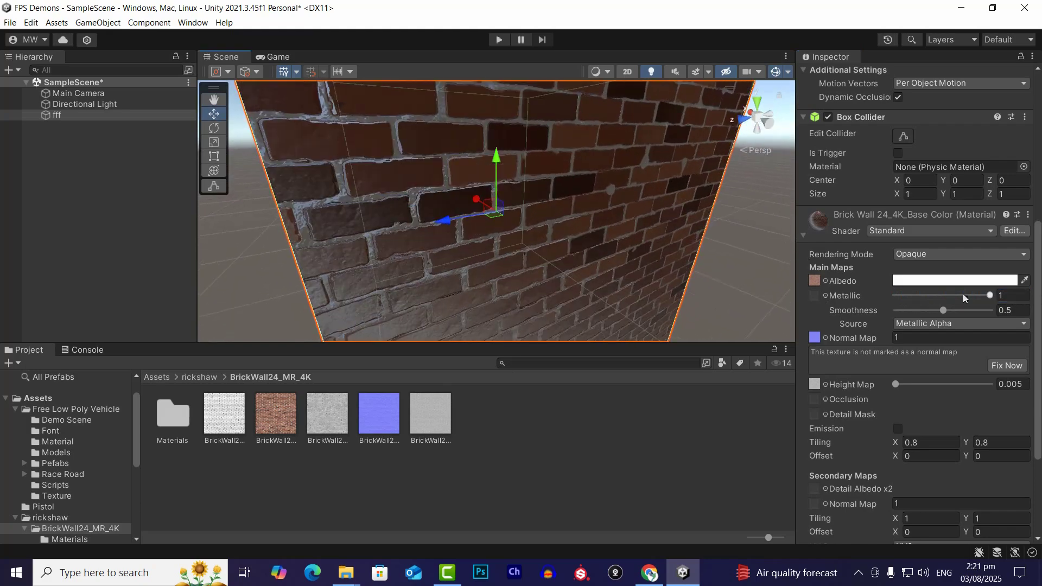
# Step: Set the brick material's metallic value to 0 and its smoothness to about 0.552, trying 1 for the smoothness first
pyautogui.moveTo(991, 296); pyautogui.dragTo(829, 295)
pyautogui.moveTo(944, 310); pyautogui.dragTo(1039, 320)
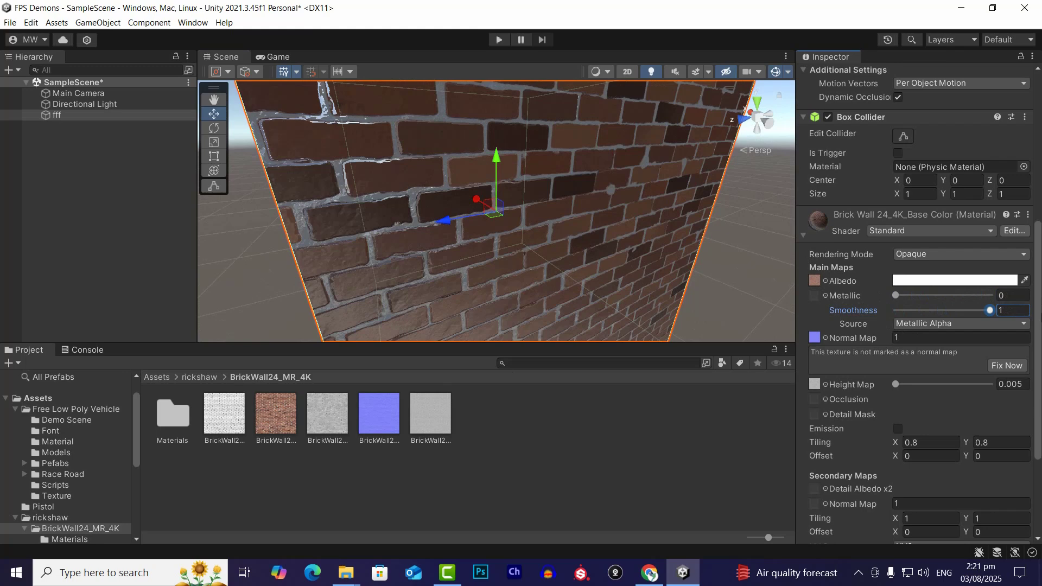
pyautogui.moveTo(992, 311)
pyautogui.mouseDown()
pyautogui.moveTo(937, 312)
pyautogui.moveTo(948, 314)
pyautogui.mouseUp()
pyautogui.scroll(-6, 518, 199)
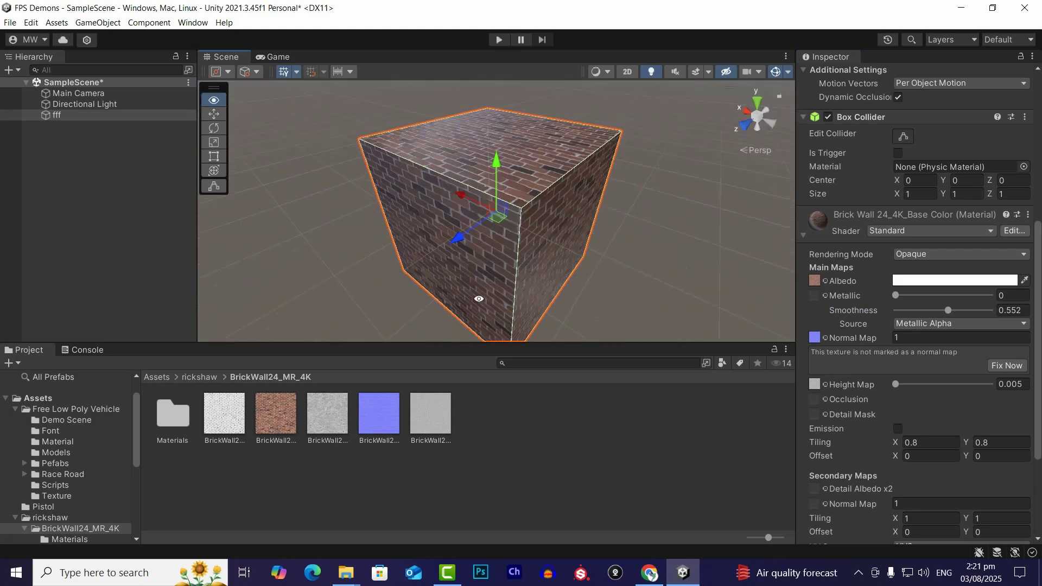
pyautogui.keyDown('alt'); pyautogui.moveTo(477, 298); pyautogui.dragTo(374, 327); pyautogui.keyUp('alt')
# Step: Delete the fff cube from the scene
pyautogui.click(73, 252)
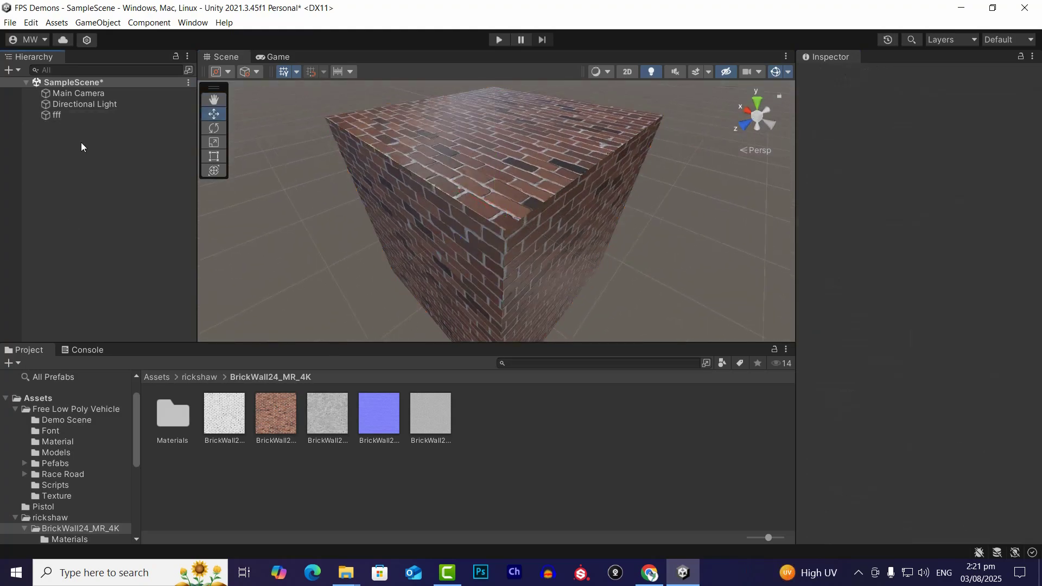
pyautogui.click(73, 116)
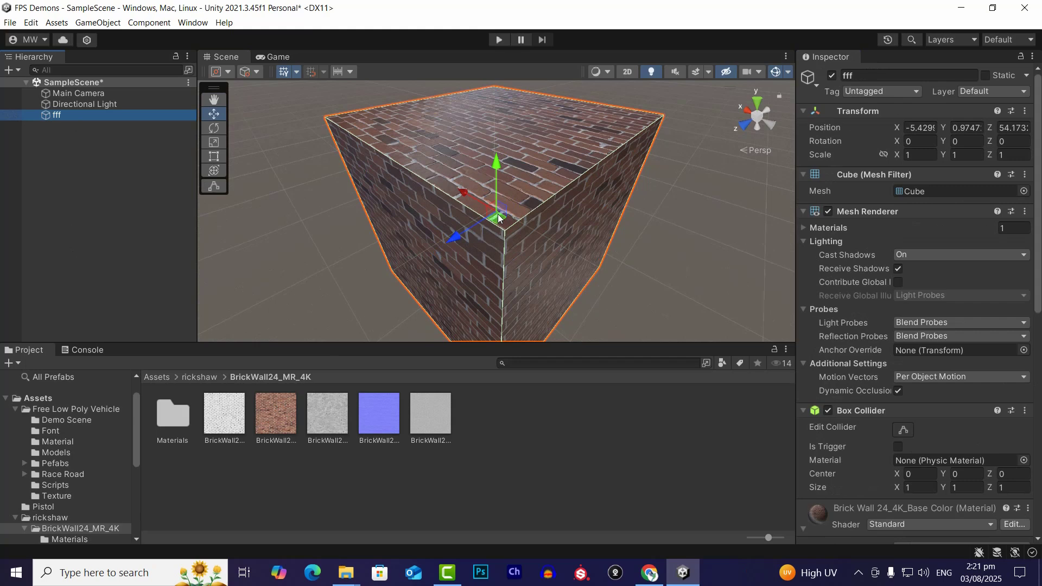
pyautogui.press('Delete')
# Step: Add the Rickshaw model from the rickshaw assets folder to the scene and frame it to view its front and side
pyautogui.click(197, 378)
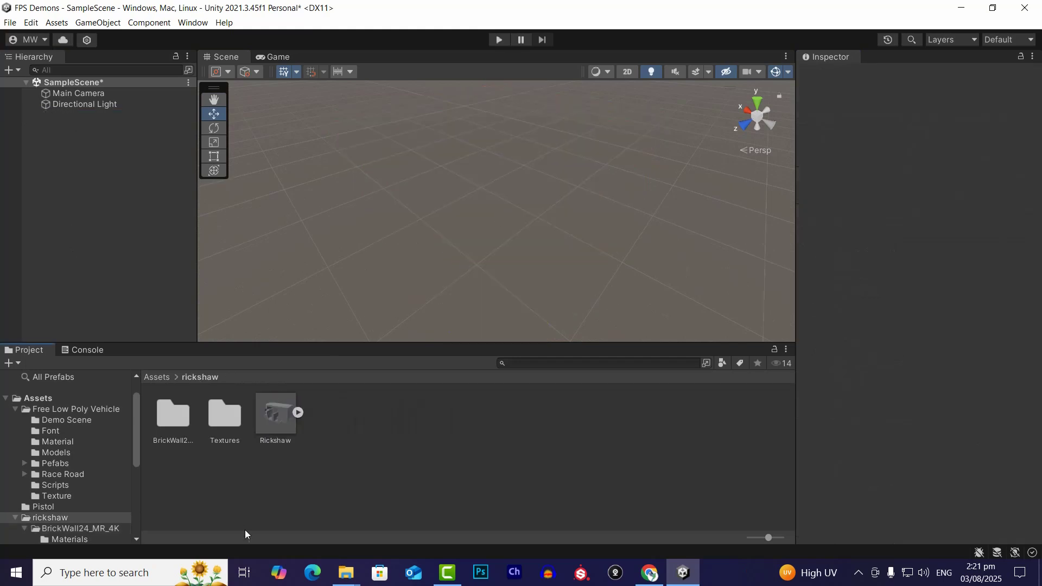
pyautogui.click(271, 434)
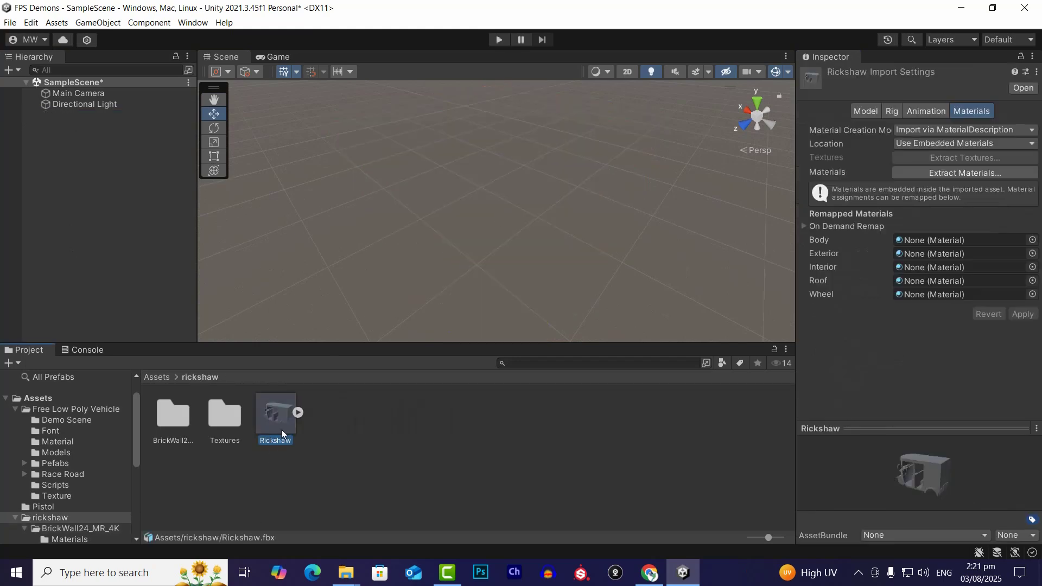
pyautogui.moveTo(281, 429); pyautogui.dragTo(128, 282)
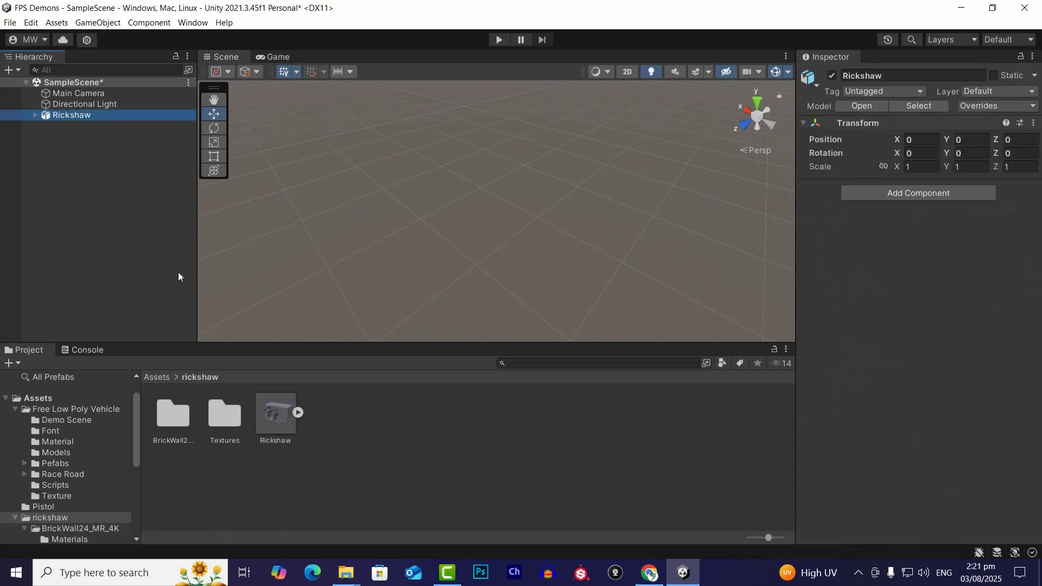
pyautogui.press('f')
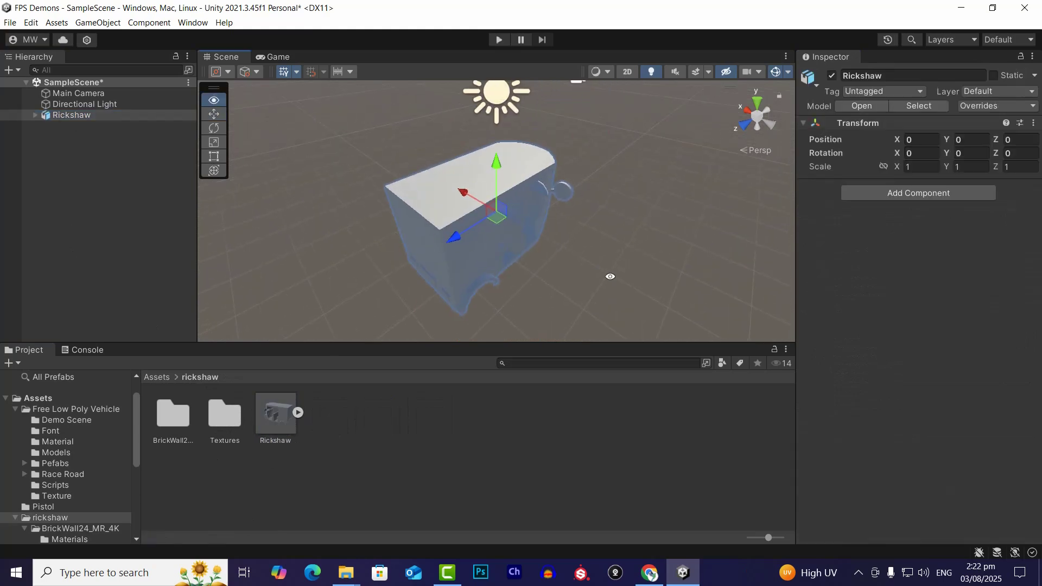
pyautogui.keyDown('alt'); pyautogui.moveTo(610, 276); pyautogui.dragTo(272, 208); pyautogui.keyUp('alt')
pyautogui.scroll(-5, 539, 291)
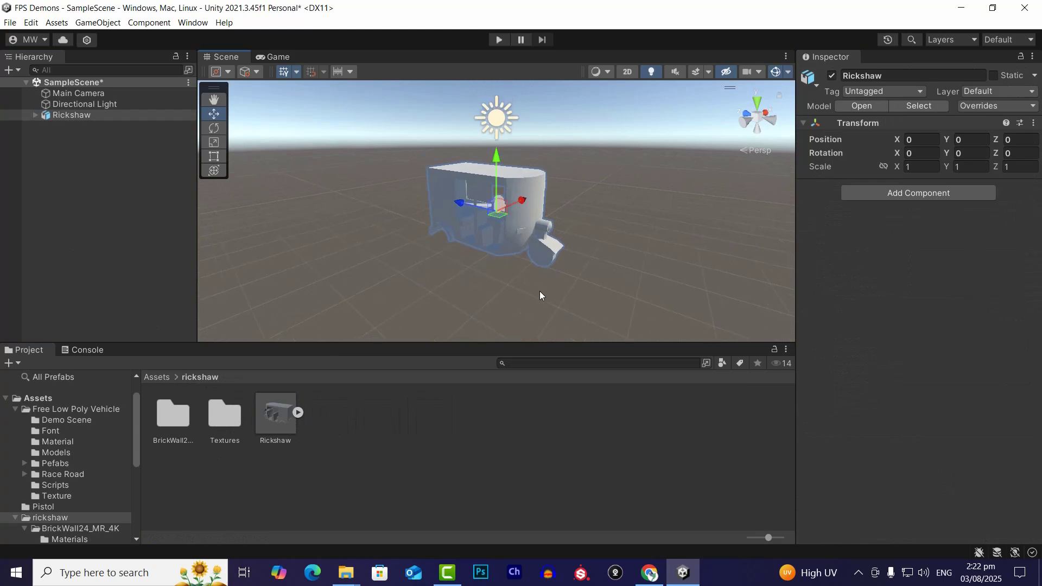
pyautogui.scroll(5, 534, 288)
pyautogui.scroll(3, 533, 292)
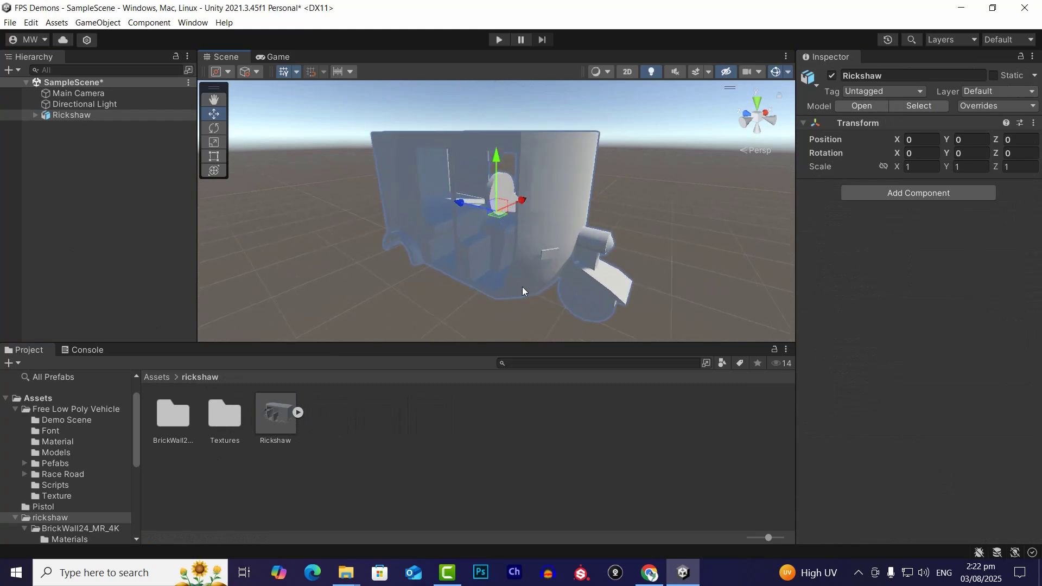
# Step: Apply the Rickshaw_Body_AlbedoTransparency texture from the rickshaw Textures folder to the model's body, windshield glass and glass rubber
pyautogui.doubleClick(222, 416)
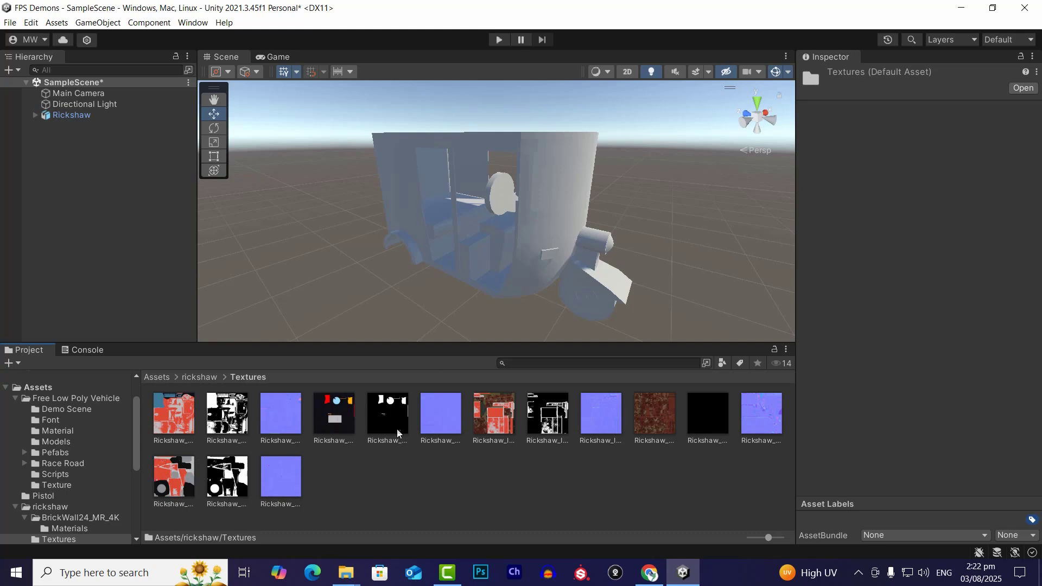
pyautogui.click(560, 230)
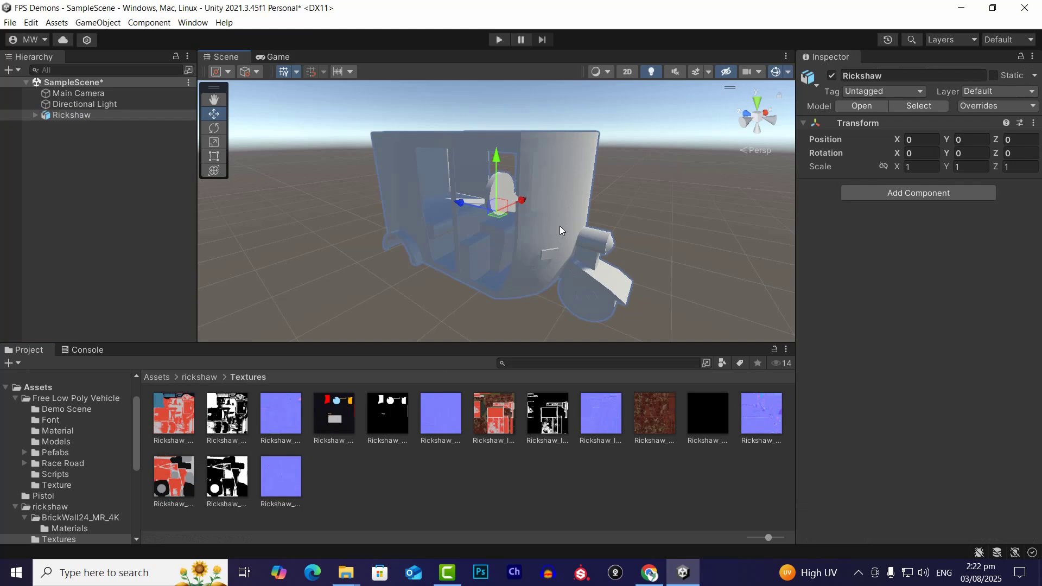
pyautogui.click(542, 244)
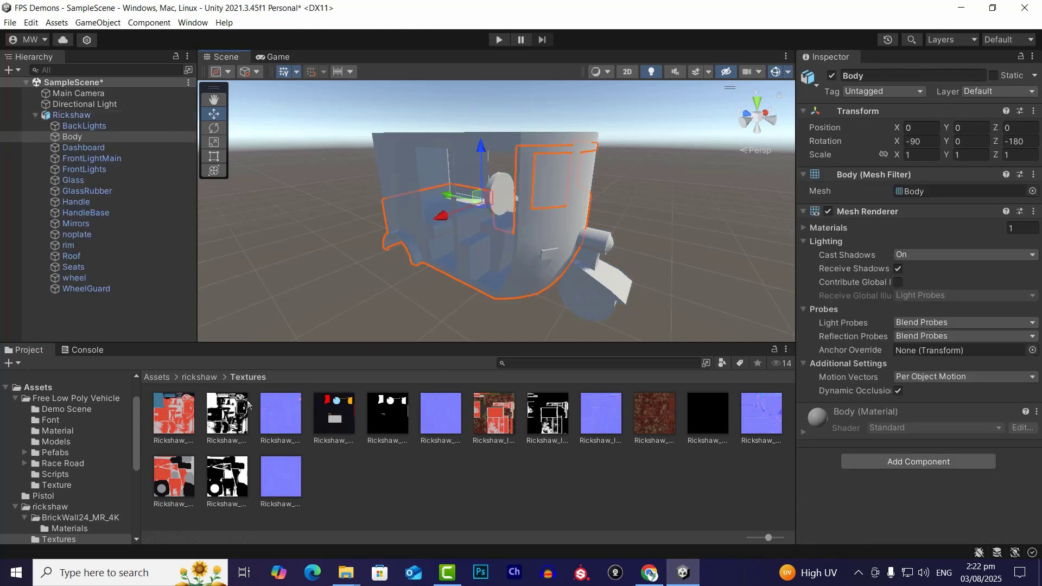
pyautogui.click(184, 402)
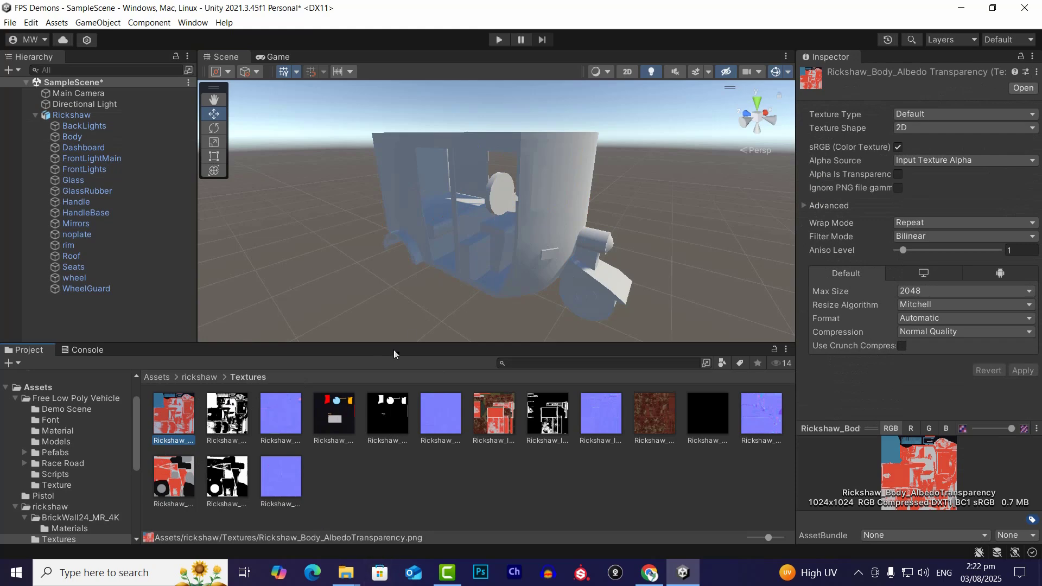
pyautogui.click(536, 284)
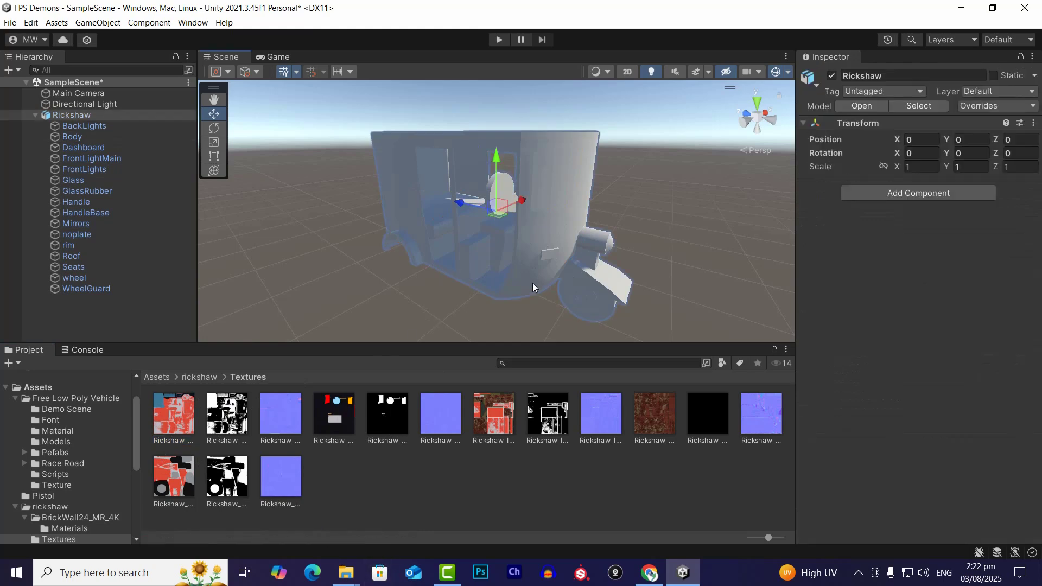
pyautogui.moveTo(181, 429); pyautogui.dragTo(530, 276)
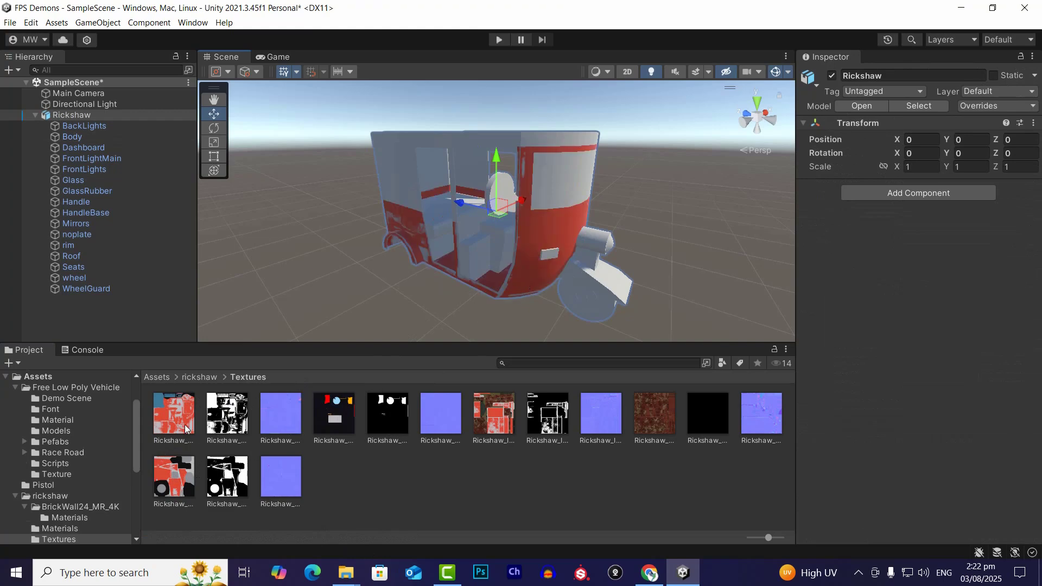
pyautogui.moveTo(184, 425); pyautogui.dragTo(568, 183)
pyautogui.moveTo(182, 425); pyautogui.dragTo(539, 156)
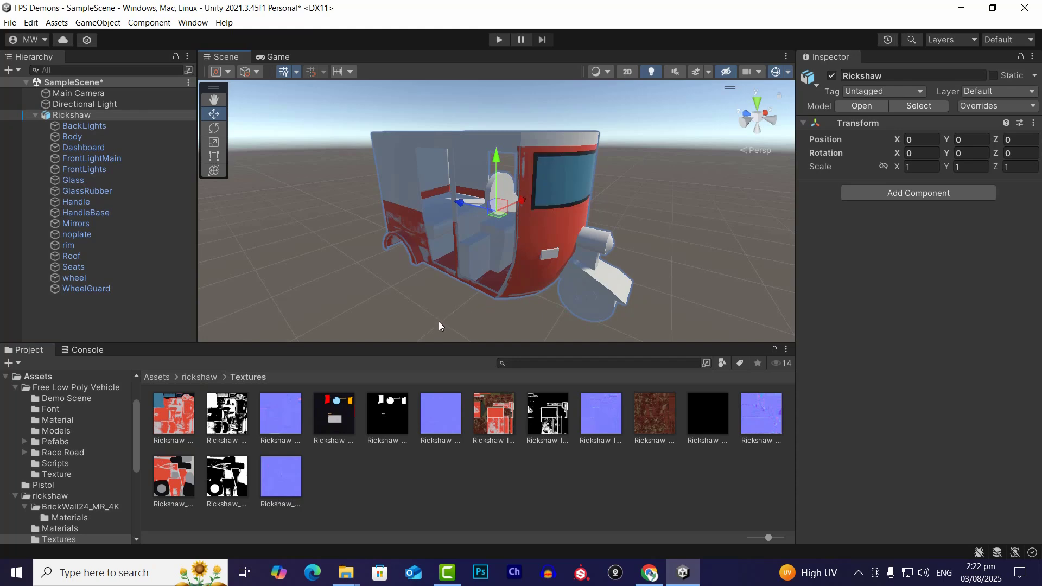
# Step: Assign the body's black-and-white texture as the metallic map and Rickshaw_Body_Normal as the normal map of the rickshaw's body material
pyautogui.click(562, 243)
pyautogui.click(802, 433)
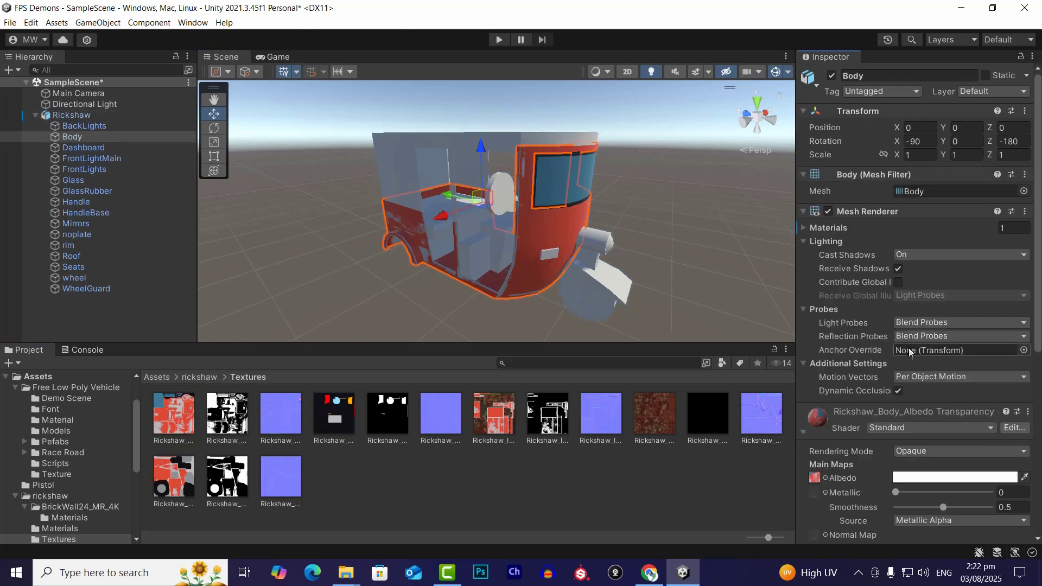
pyautogui.scroll(-5, 963, 322)
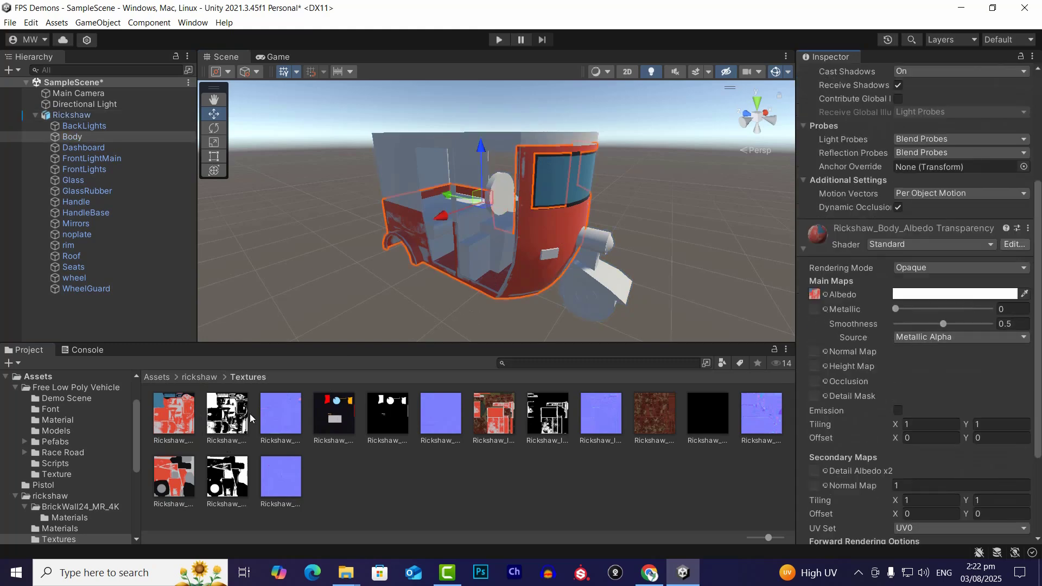
pyautogui.moveTo(239, 415); pyautogui.dragTo(815, 308)
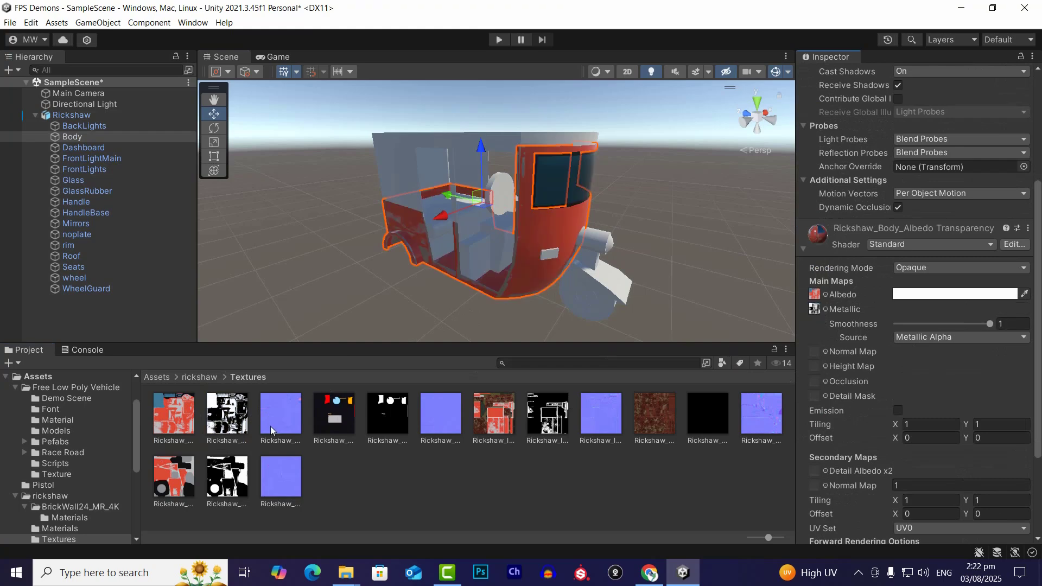
pyautogui.moveTo(273, 429); pyautogui.dragTo(814, 350)
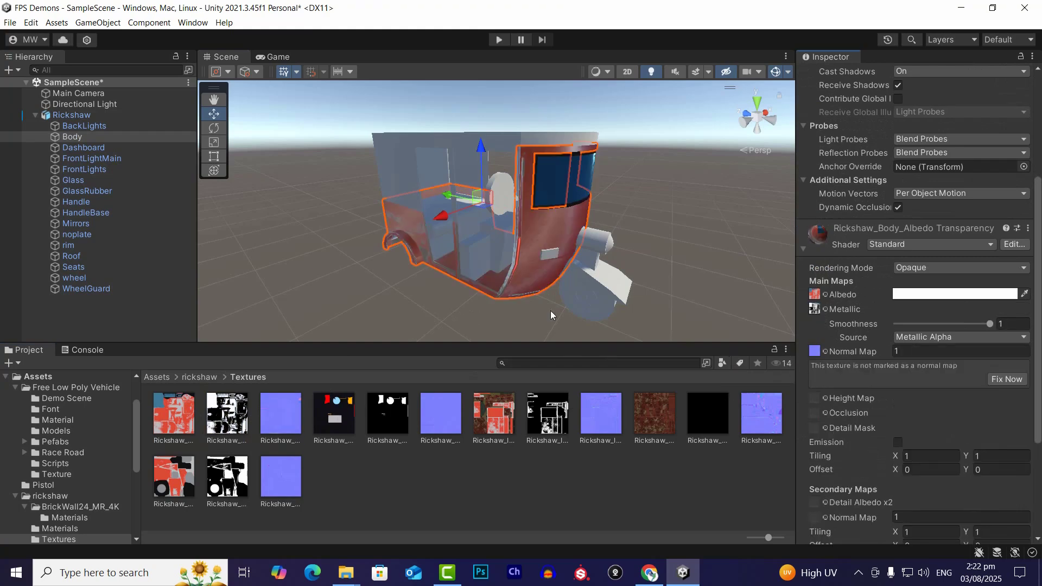
pyautogui.keyDown('alt'); pyautogui.moveTo(644, 231); pyautogui.dragTo(566, 224); pyautogui.keyUp('alt')
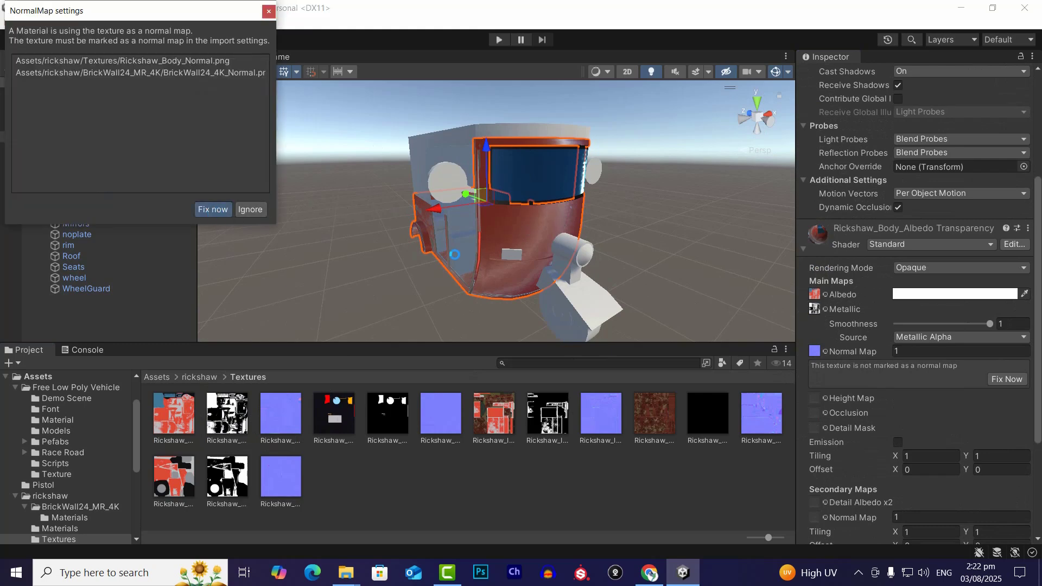
pyautogui.scroll(5, 539, 283)
pyautogui.keyDown('alt'); pyautogui.moveTo(536, 278); pyautogui.dragTo(516, 317); pyautogui.keyUp('alt')
# Step: Try to apply the Rickshaw_Exterior_AlbedoTransparency texture to the rickshaw's side mirror
pyautogui.click(345, 419)
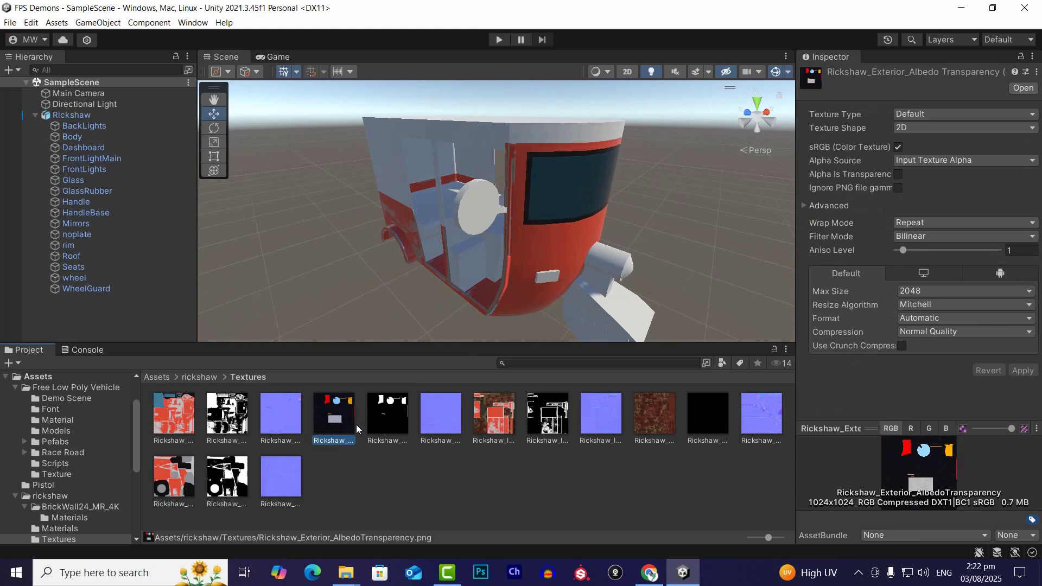
pyautogui.moveTo(356, 424); pyautogui.dragTo(465, 217)
pyautogui.click(478, 217)
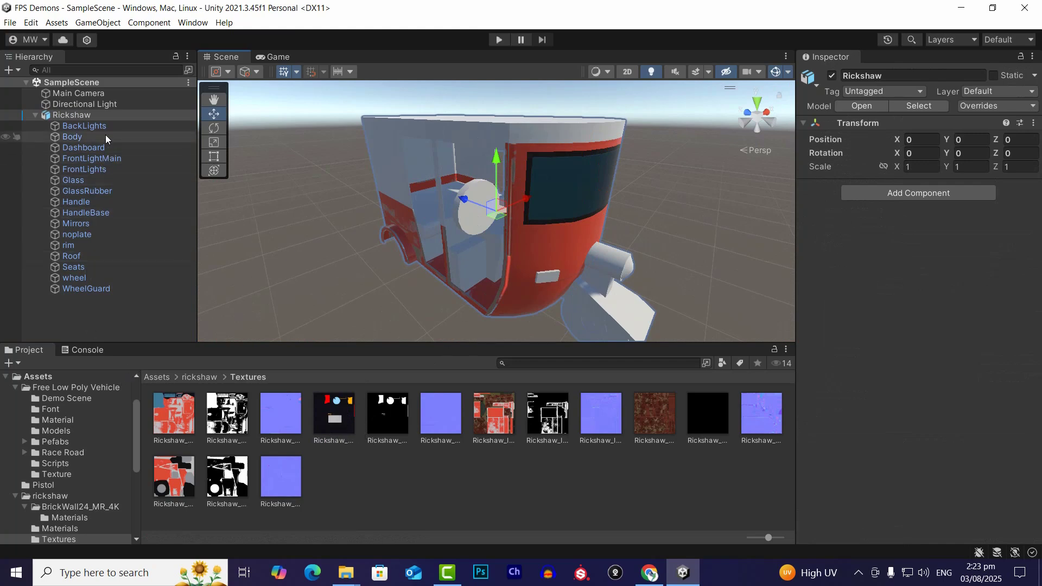
# Step: Unpack the Rickshaw prefab instance completely so its parts become ordinary scene objects
pyautogui.rightClick(102, 116)
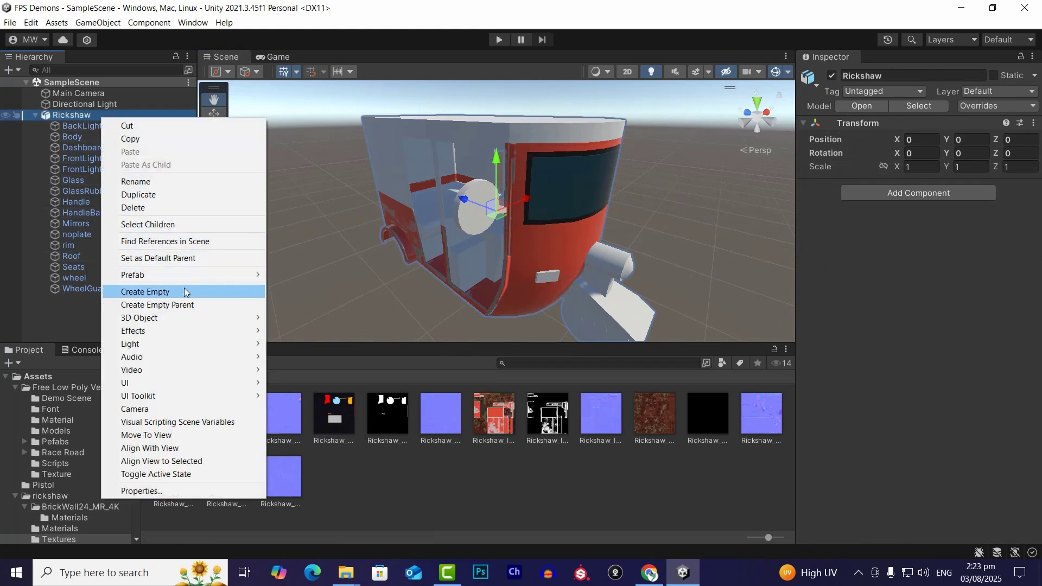
pyautogui.moveTo(191, 275)
pyautogui.click(281, 327)
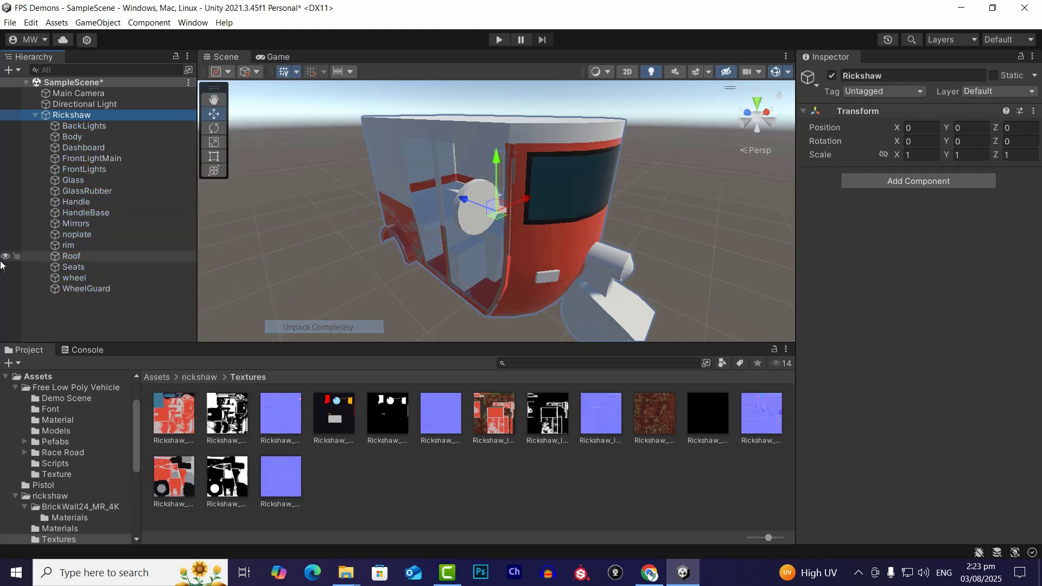
# Step: Apply the Rickshaw_Exterior_AlbedoTransparency texture to BackLights, FrontLightMain, FrontLights, Mirrors and noplate together
pyautogui.click(102, 139)
pyautogui.click(106, 127)
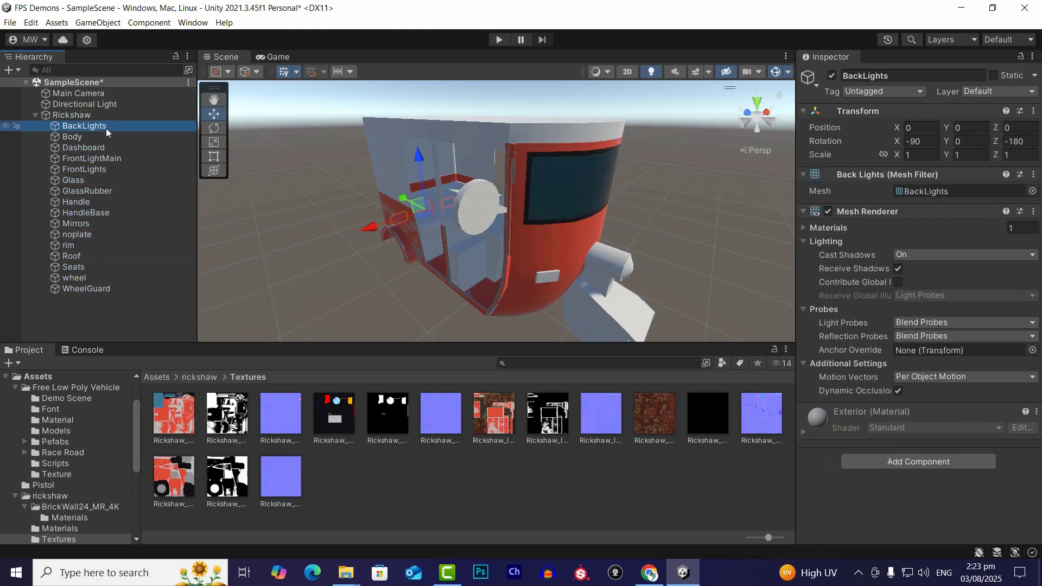
pyautogui.keyDown('ctrl'); pyautogui.click(116, 158); pyautogui.keyUp('ctrl')
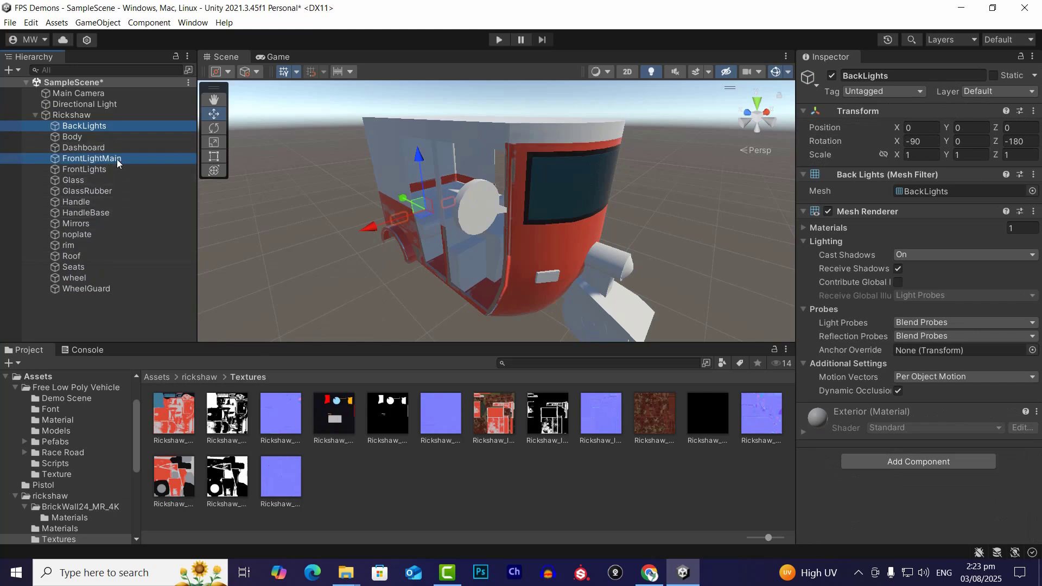
pyautogui.keyDown('ctrl'); pyautogui.click(106, 170); pyautogui.keyUp('ctrl')
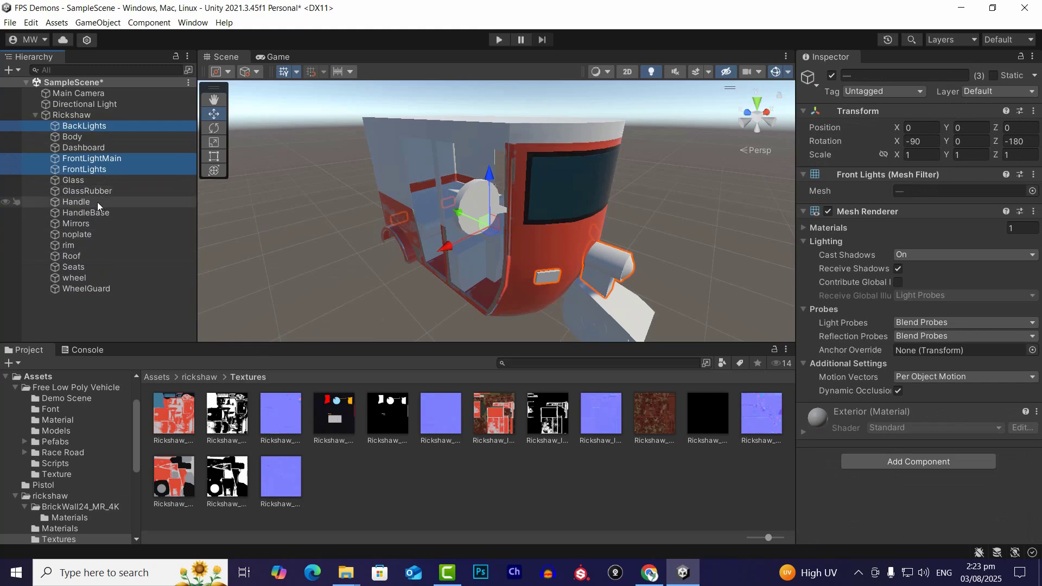
pyautogui.keyDown('ctrl'); pyautogui.click(94, 223); pyautogui.keyUp('ctrl')
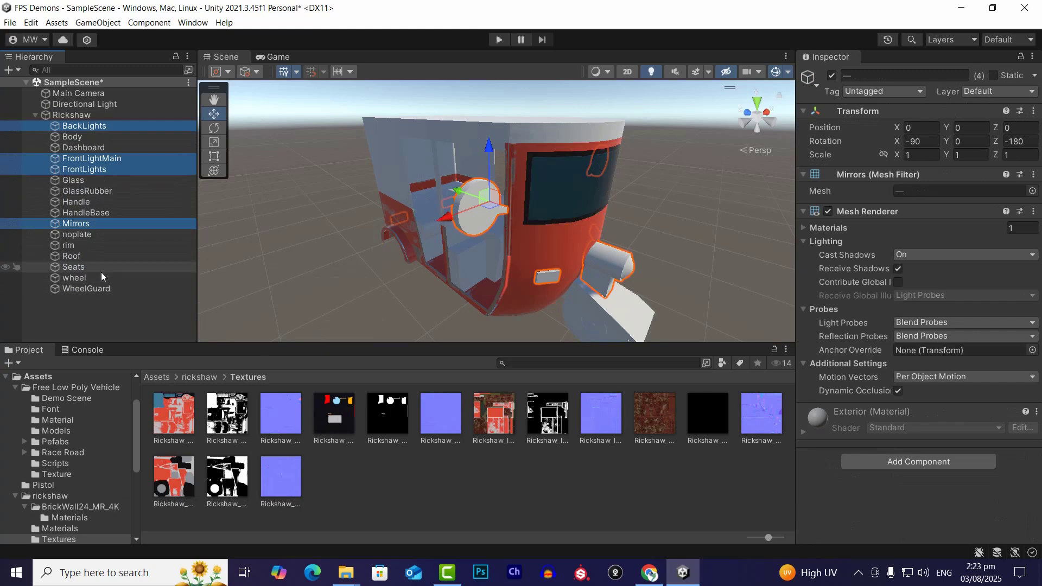
pyautogui.keyDown('ctrl'); pyautogui.click(94, 235); pyautogui.keyUp('ctrl')
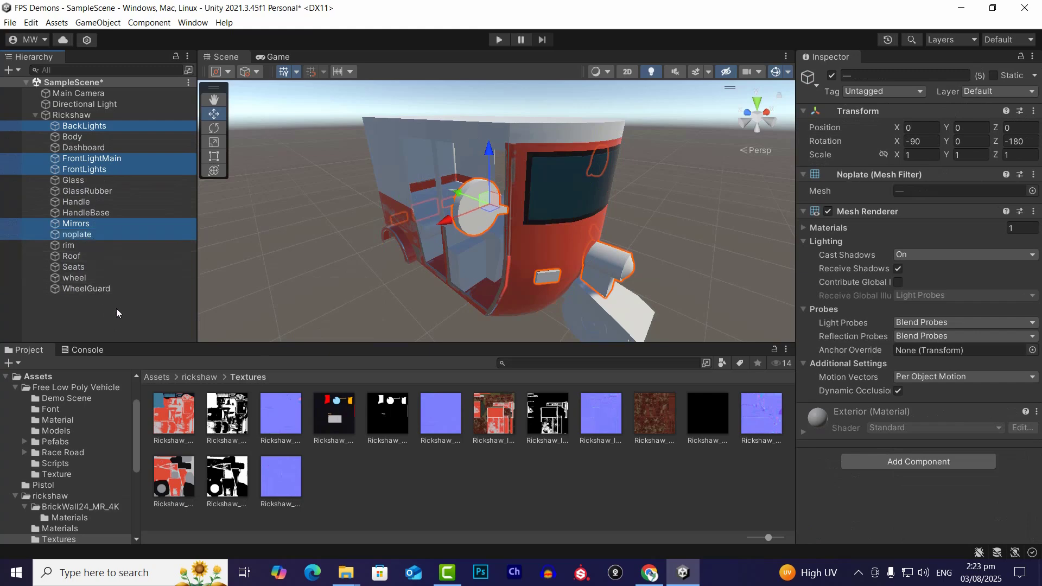
pyautogui.moveTo(337, 430); pyautogui.dragTo(841, 493)
# Step: Assign the exterior's black-and-white texture as the metallic map and Rickshaw_Exterior_Normal as the normal map of the exterior material
pyautogui.click(805, 433)
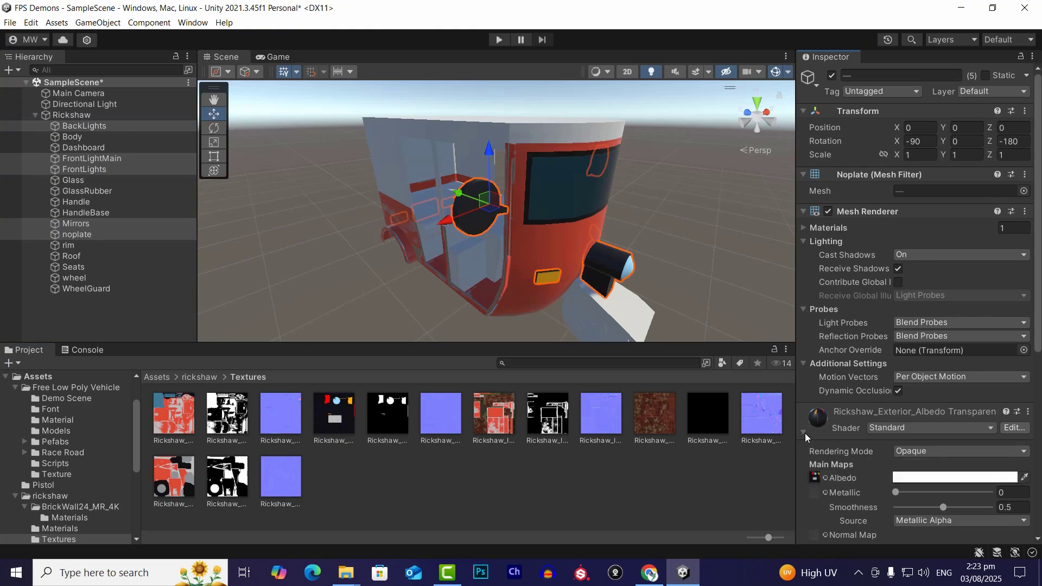
pyautogui.scroll(-3, 923, 352)
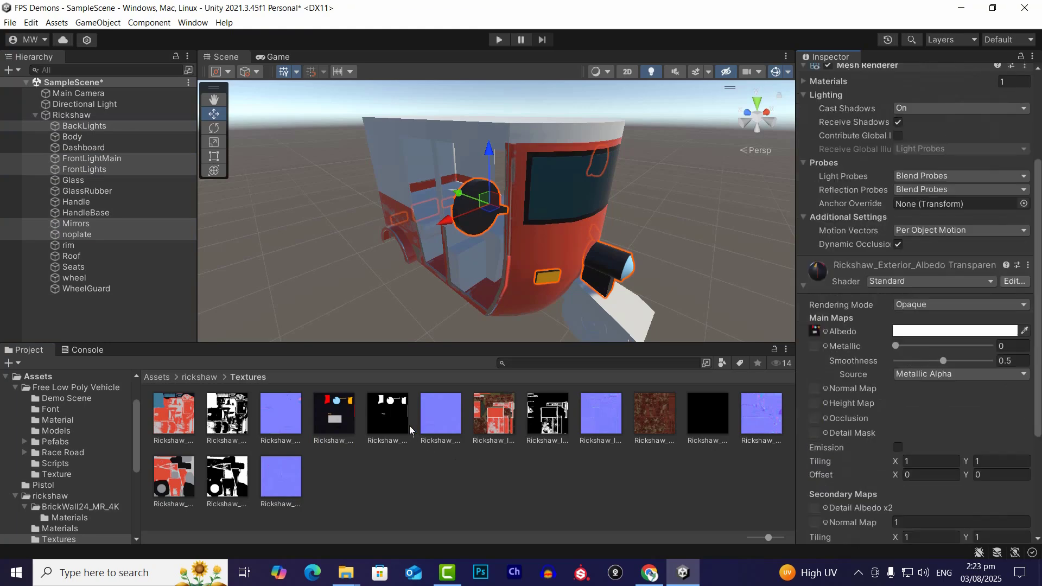
pyautogui.moveTo(385, 432); pyautogui.dragTo(814, 346)
pyautogui.moveTo(422, 419); pyautogui.dragTo(813, 394)
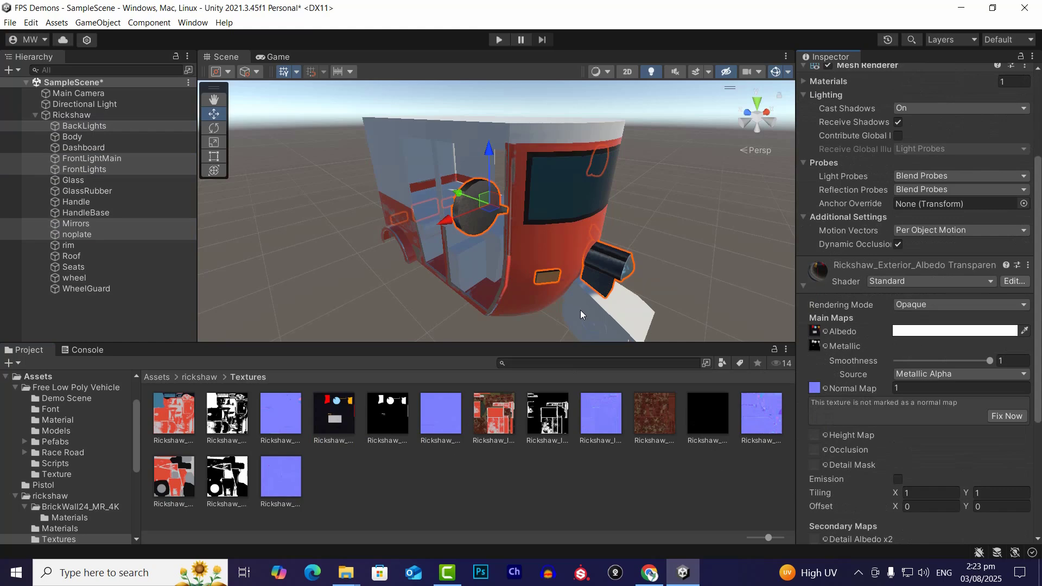
# Step: Apply the Rickshaw_Wheel_AlbedoTransparency texture to WheelGuard, wheel and rim together
pyautogui.click(600, 309)
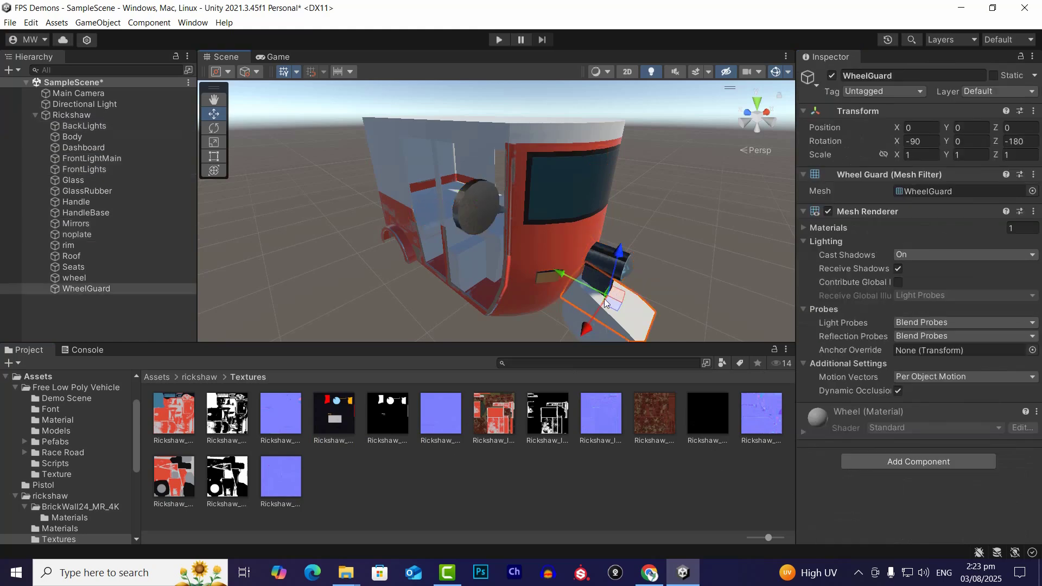
pyautogui.keyDown('ctrl'); pyautogui.click(94, 277); pyautogui.keyUp('ctrl')
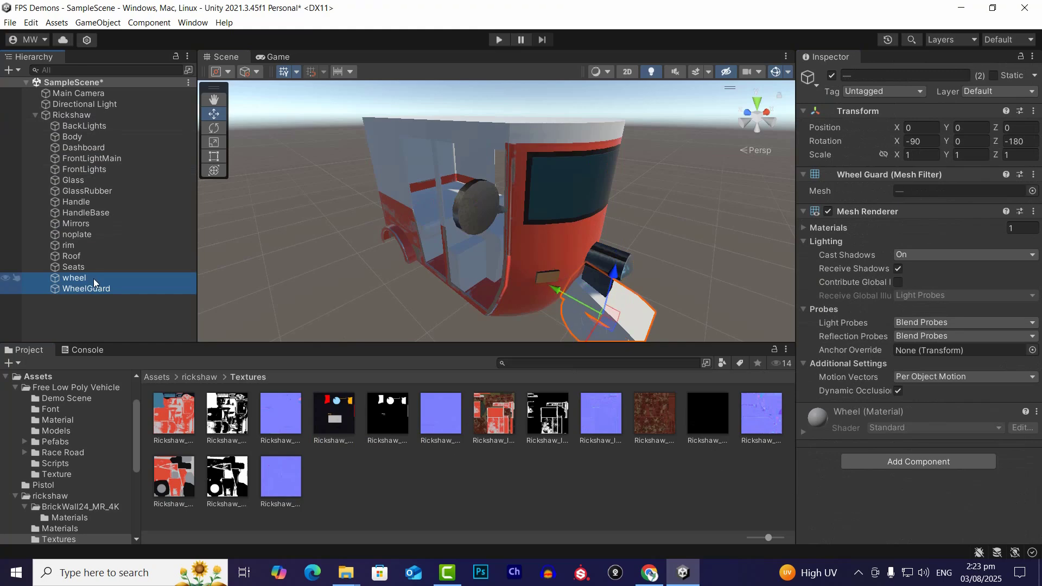
pyautogui.keyDown('ctrl'); pyautogui.click(86, 246); pyautogui.keyUp('ctrl')
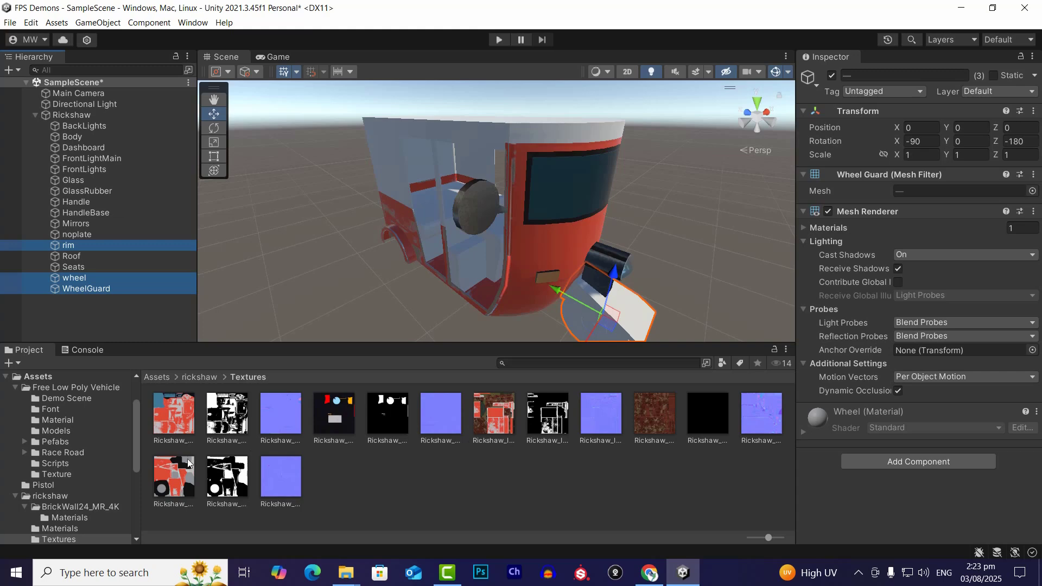
pyautogui.moveTo(166, 475); pyautogui.dragTo(847, 432)
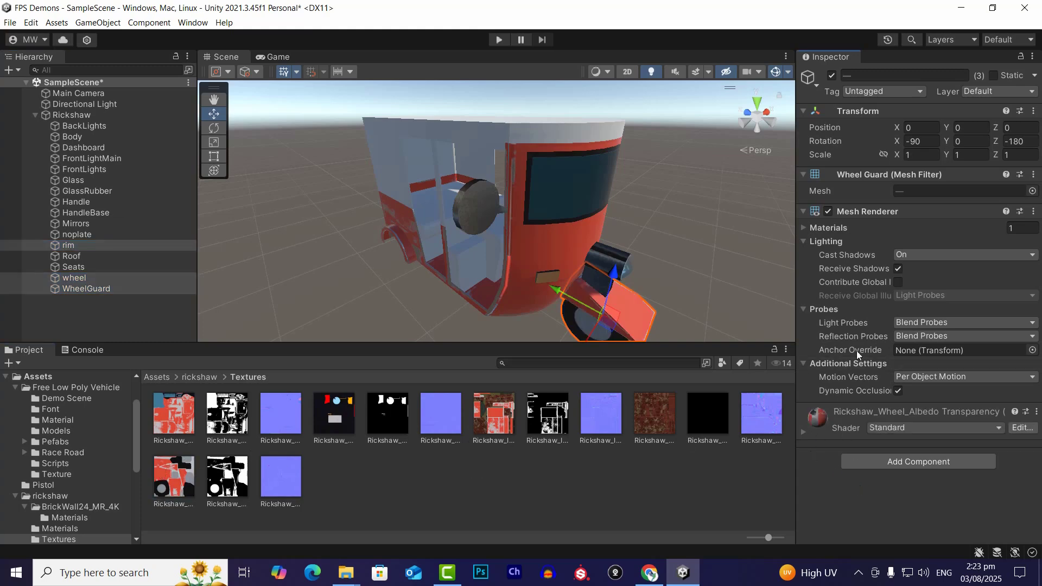
# Step: Assign the wheel's black-and-white texture as the metallic map and Rickshaw_Wheel_Normal as the normal map of the wheel material
pyautogui.click(805, 432)
pyautogui.scroll(-3, 882, 380)
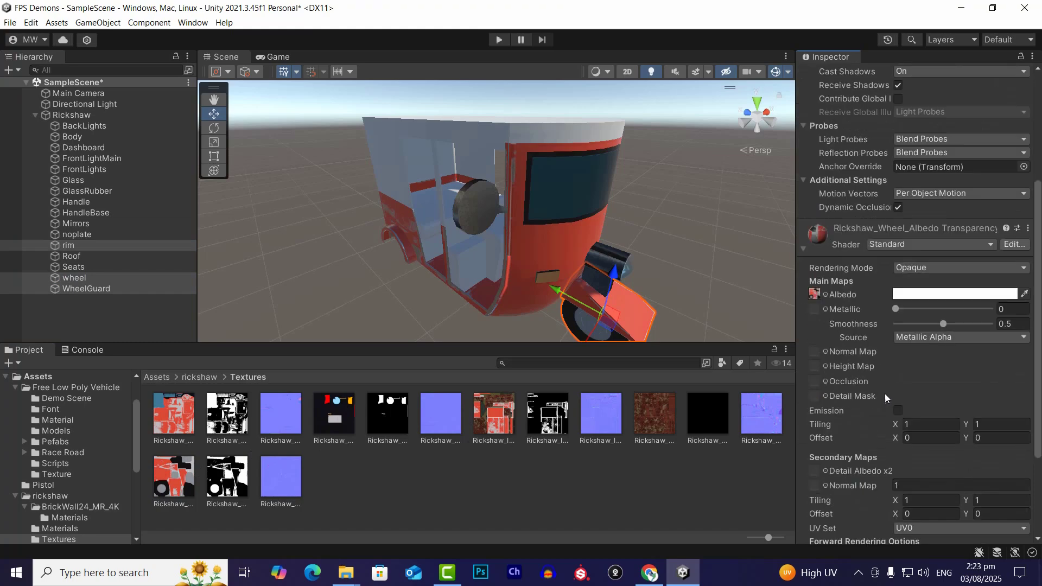
pyautogui.moveTo(228, 489); pyautogui.dragTo(822, 311)
pyautogui.moveTo(281, 485); pyautogui.dragTo(817, 352)
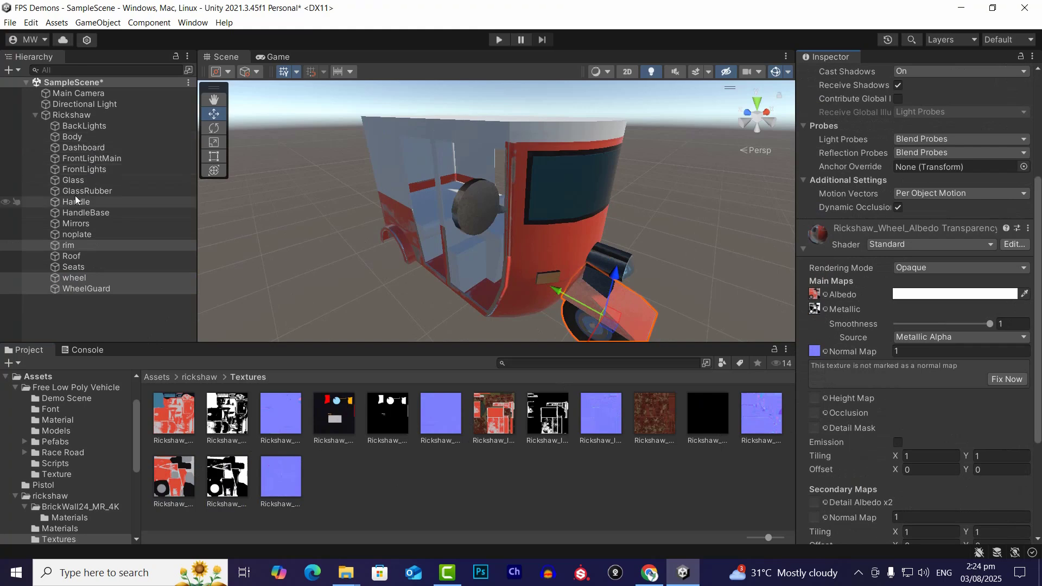
# Step: Apply the rusty brown Rickshaw_Roof_AlbedoTransparency texture to the Roof object
pyautogui.click(79, 234)
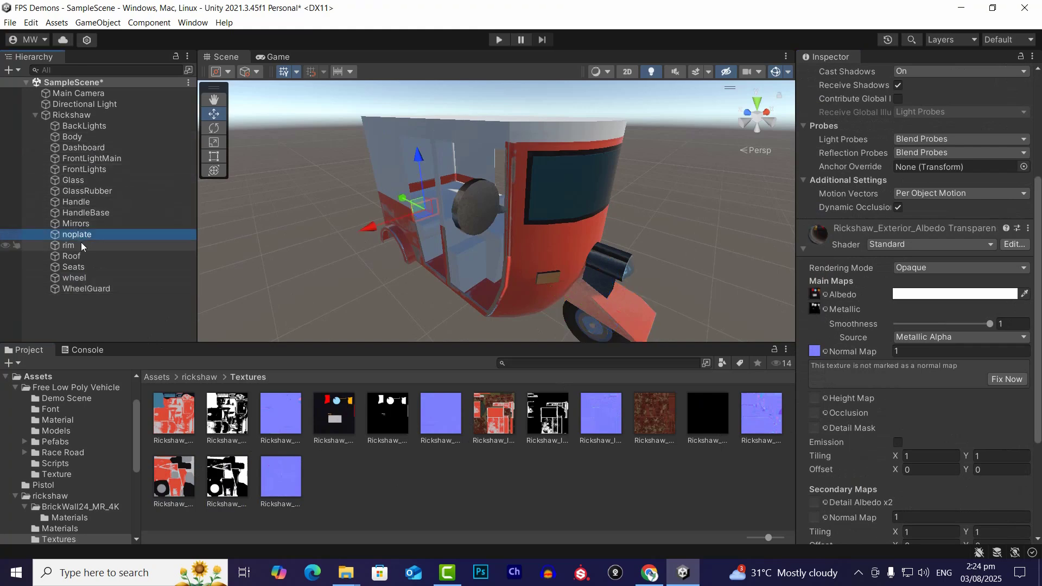
pyautogui.click(81, 259)
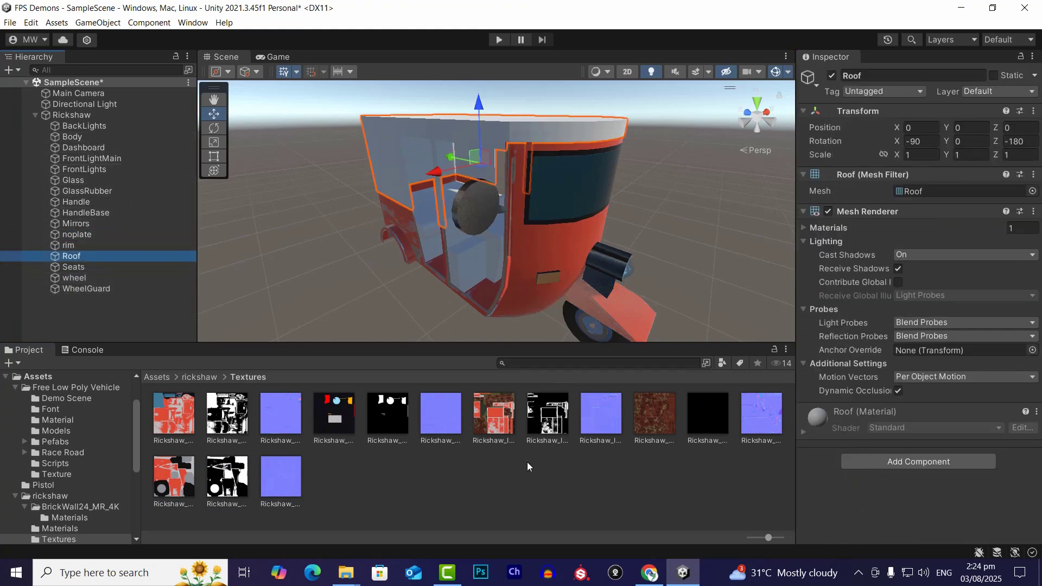
pyautogui.click(494, 418)
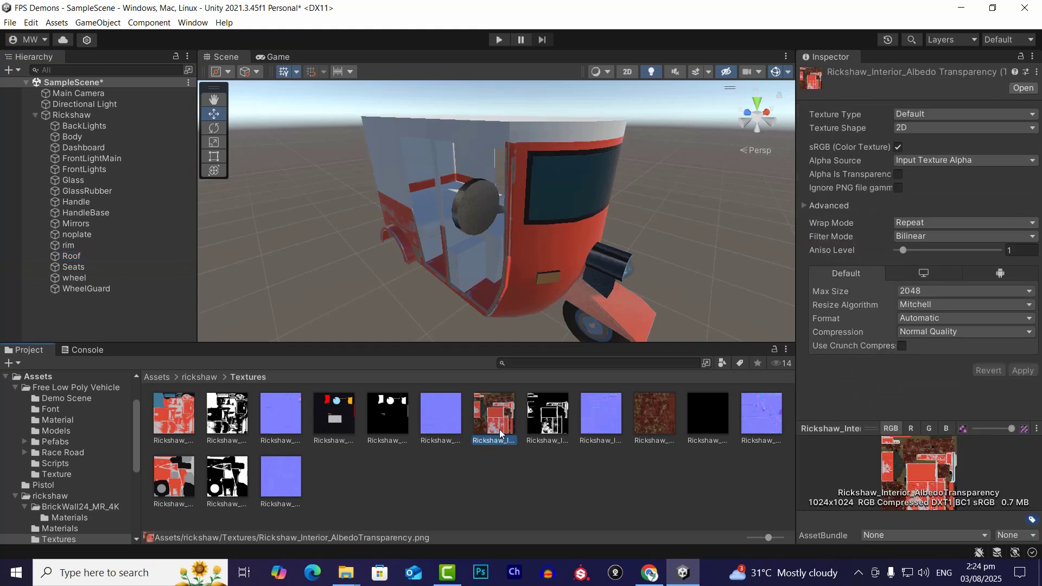
pyautogui.click(655, 425)
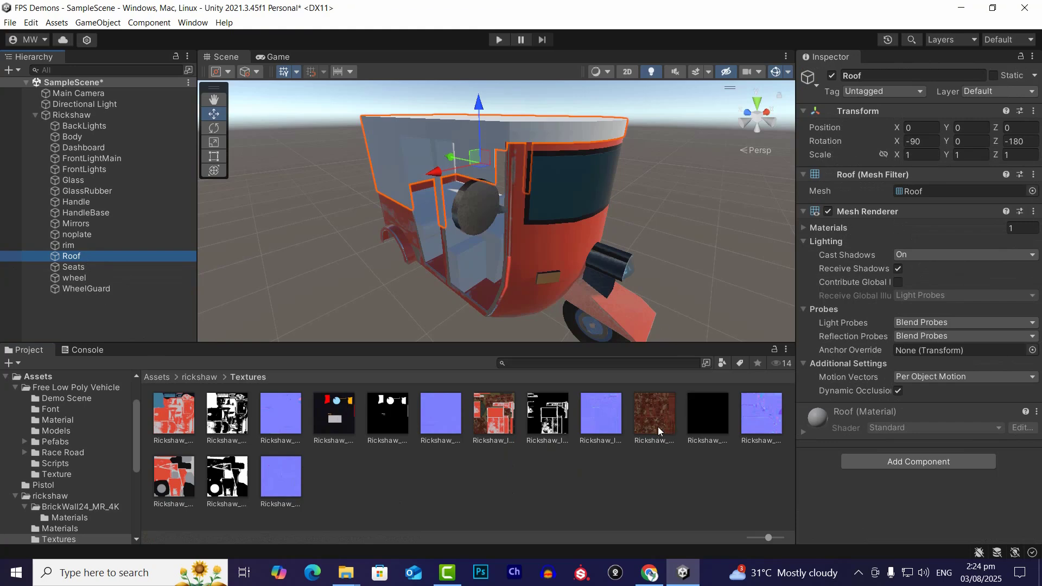
pyautogui.moveTo(659, 432); pyautogui.dragTo(832, 462)
# Step: Assign the roof's black texture as the metallic map and Rickshaw_Roof_Normal as the normal map of the roof material
pyautogui.click(804, 432)
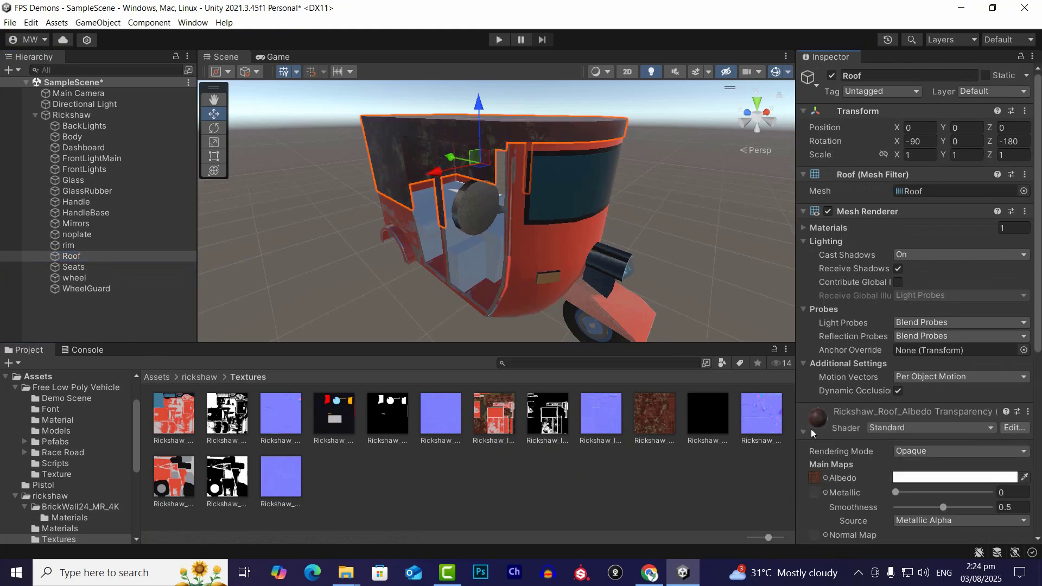
pyautogui.scroll(-3, 859, 402)
pyautogui.moveTo(844, 377); pyautogui.dragTo(814, 383)
pyautogui.moveTo(761, 413); pyautogui.dragTo(818, 432)
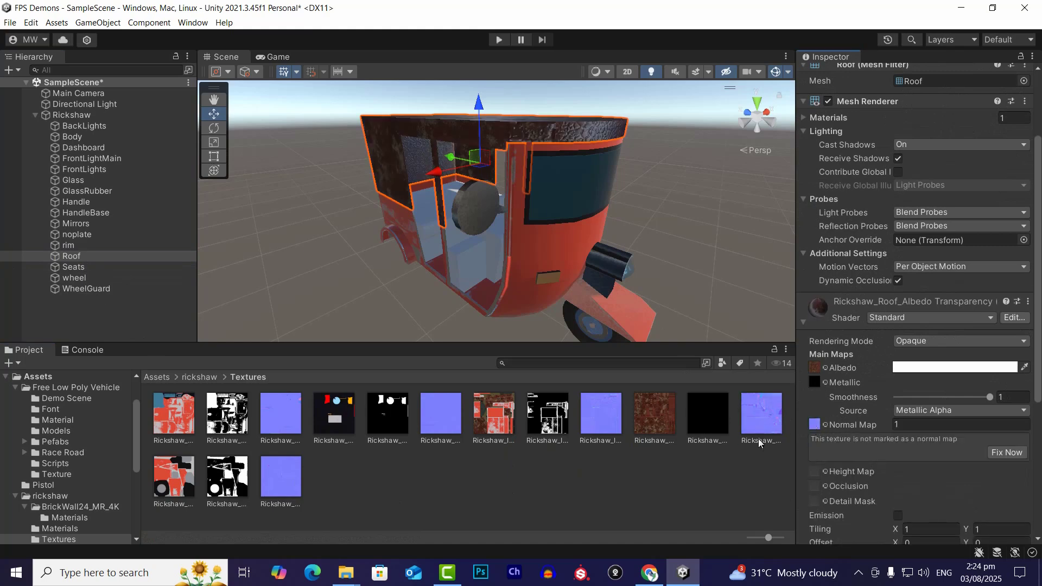
# Step: Apply the Rickshaw_Interior_AlbedoTransparency texture to Seats, Dashboard and HandleBase together
pyautogui.click(463, 262)
pyautogui.keyDown('alt'); pyautogui.moveTo(414, 281); pyautogui.dragTo(626, 266); pyautogui.keyUp('alt')
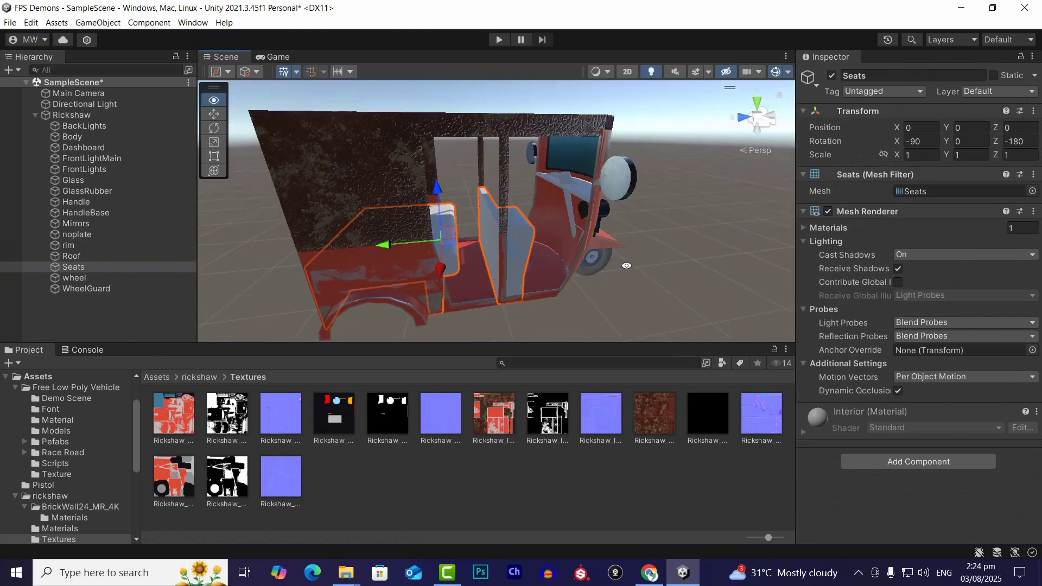
pyautogui.scroll(3, 595, 230)
pyautogui.keyDown('shift'); pyautogui.click(600, 186); pyautogui.keyUp('shift')
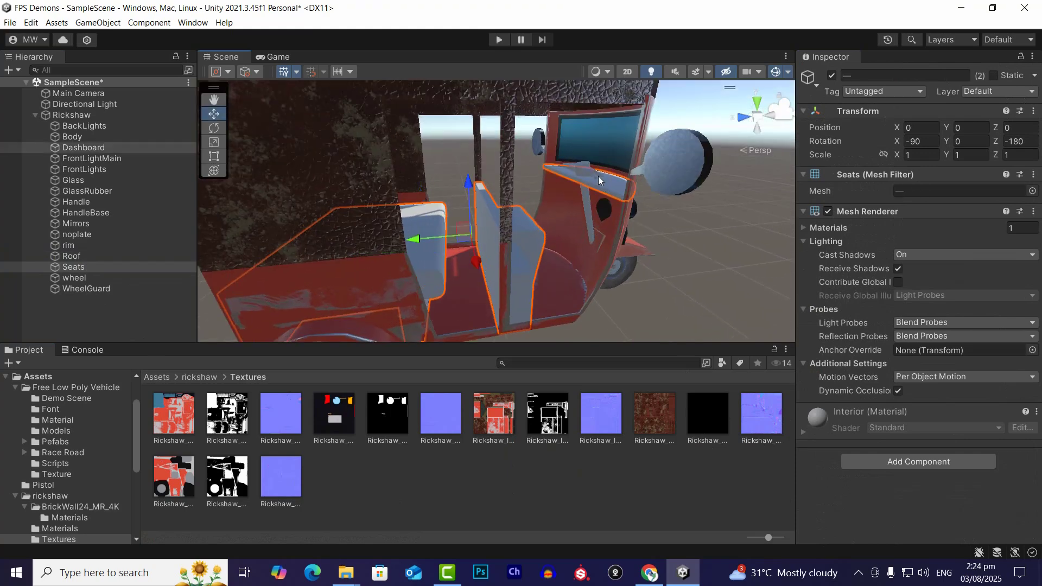
pyautogui.keyDown('shift'); pyautogui.click(599, 180); pyautogui.keyUp('shift')
pyautogui.keyDown('shift'); pyautogui.click(600, 184); pyautogui.keyUp('shift')
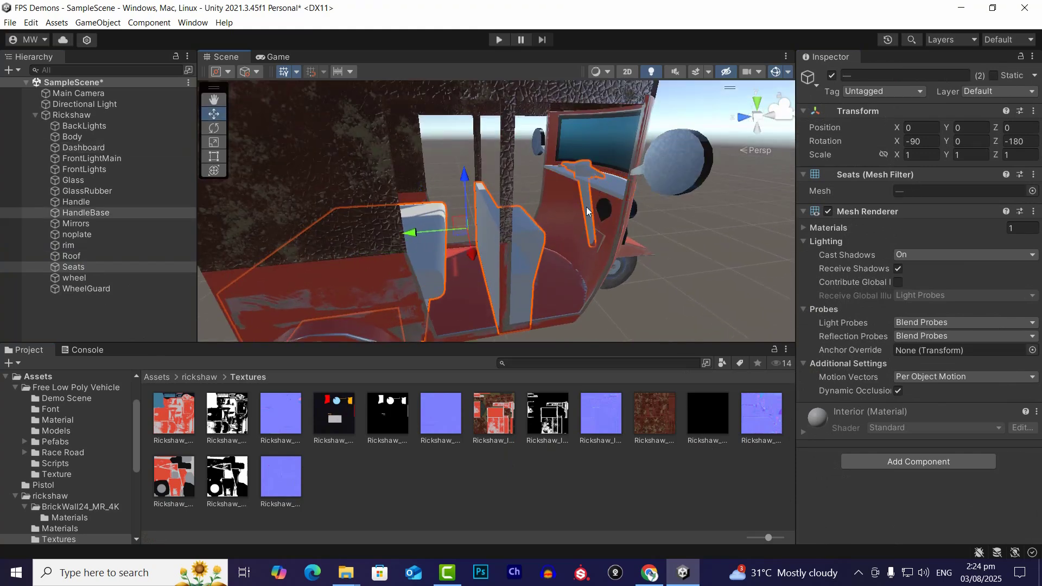
pyautogui.keyDown('shift'); pyautogui.click(608, 191); pyautogui.keyUp('shift')
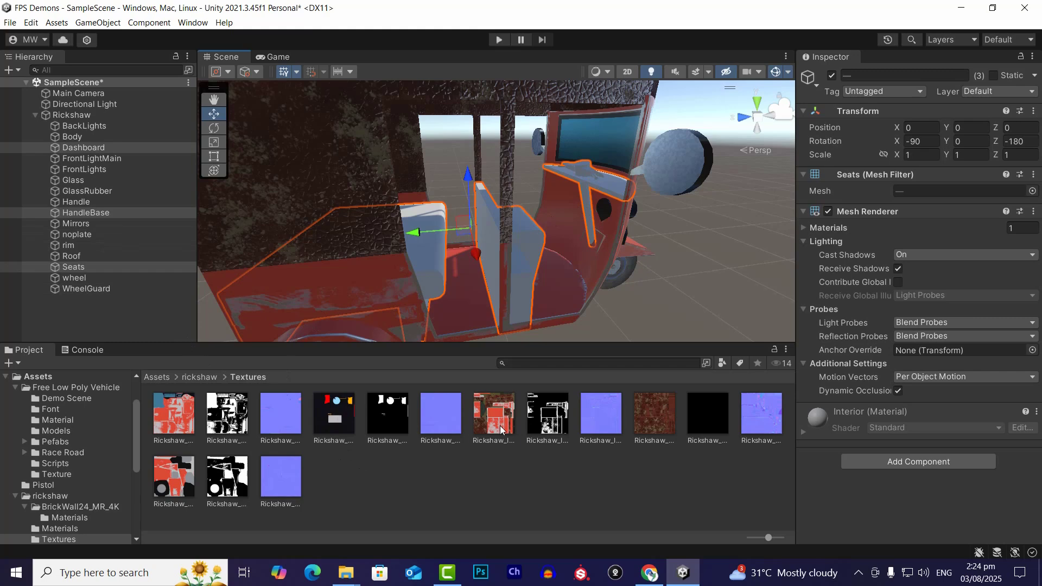
pyautogui.moveTo(501, 430); pyautogui.dragTo(838, 504)
# Step: Assign the interior metallic map and Rickshaw_Interior_Normal to the interior material, and mark the interior, wheel, exterior and roof normal textures as normal maps
pyautogui.click(805, 434)
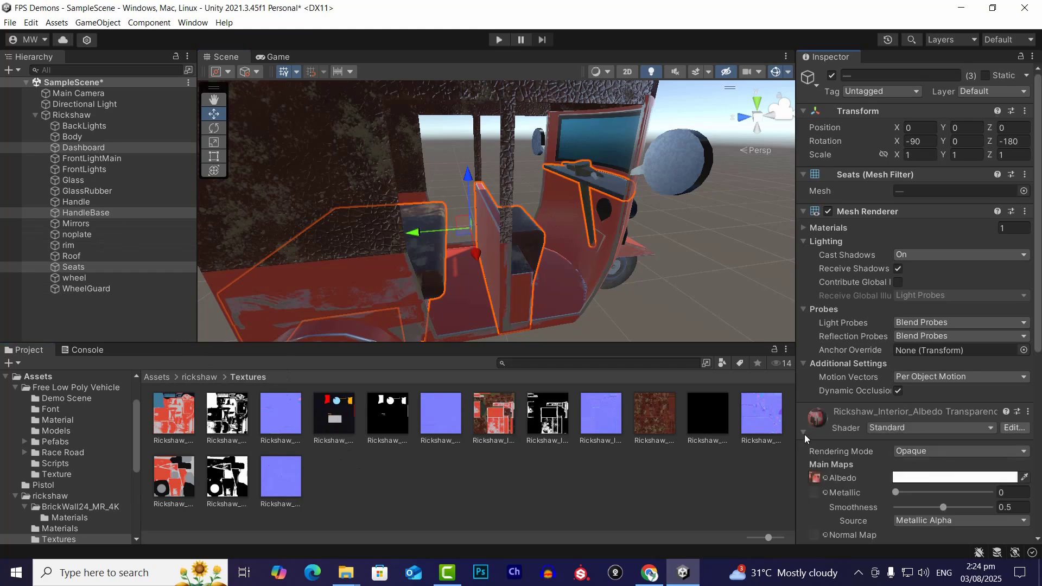
pyautogui.scroll(-3, 851, 403)
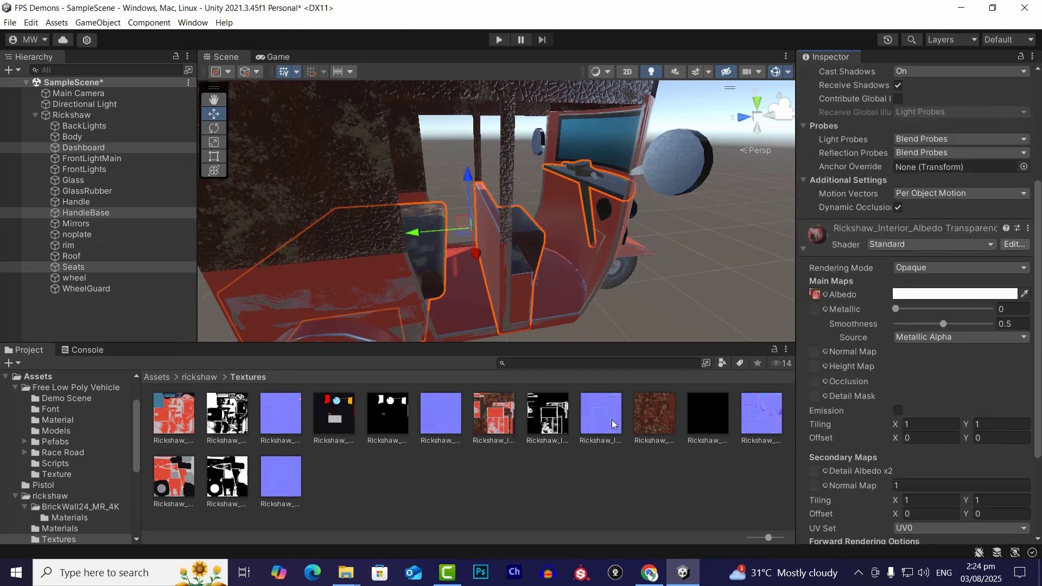
pyautogui.moveTo(548, 418); pyautogui.dragTo(814, 308)
pyautogui.moveTo(606, 432); pyautogui.dragTo(817, 350)
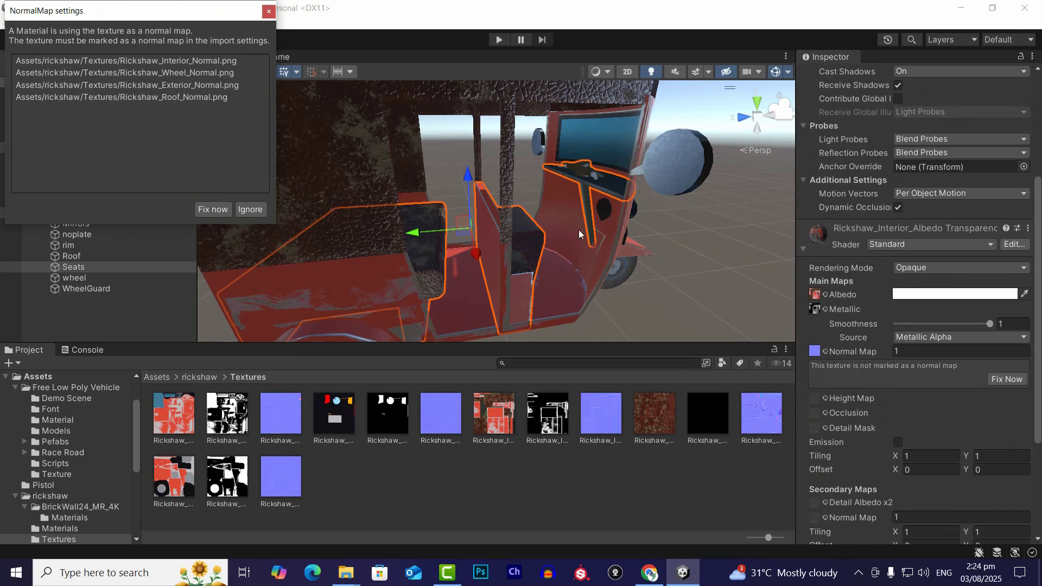
pyautogui.click(213, 209)
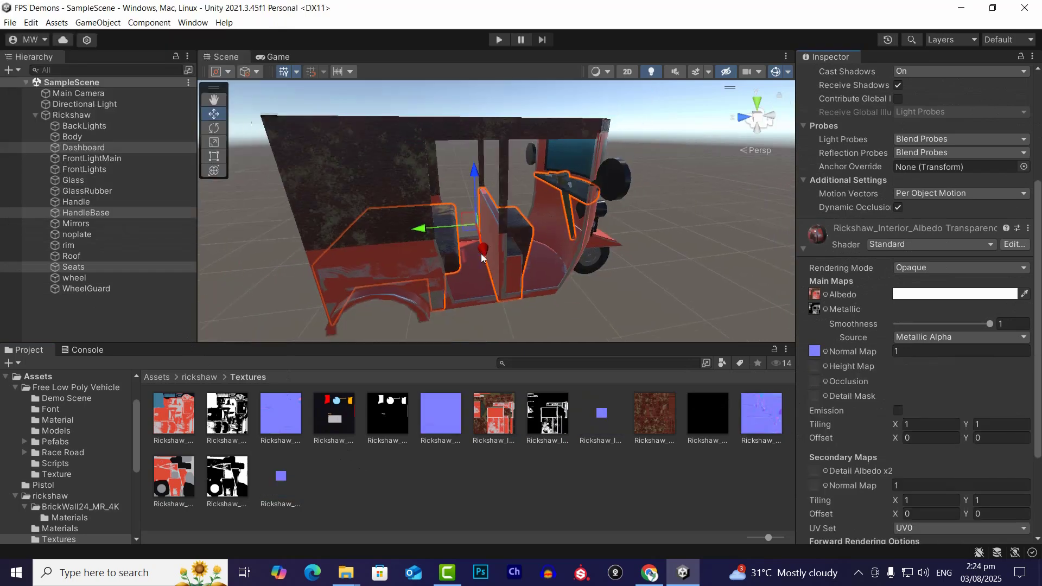
# Step: Examine the textured rickshaw from the front, including its windshield glass, mirrors and headlight
pyautogui.click(619, 279)
pyautogui.keyDown('alt'); pyautogui.moveTo(619, 279); pyautogui.dragTo(348, 244); pyautogui.keyUp('alt')
pyautogui.click(562, 170)
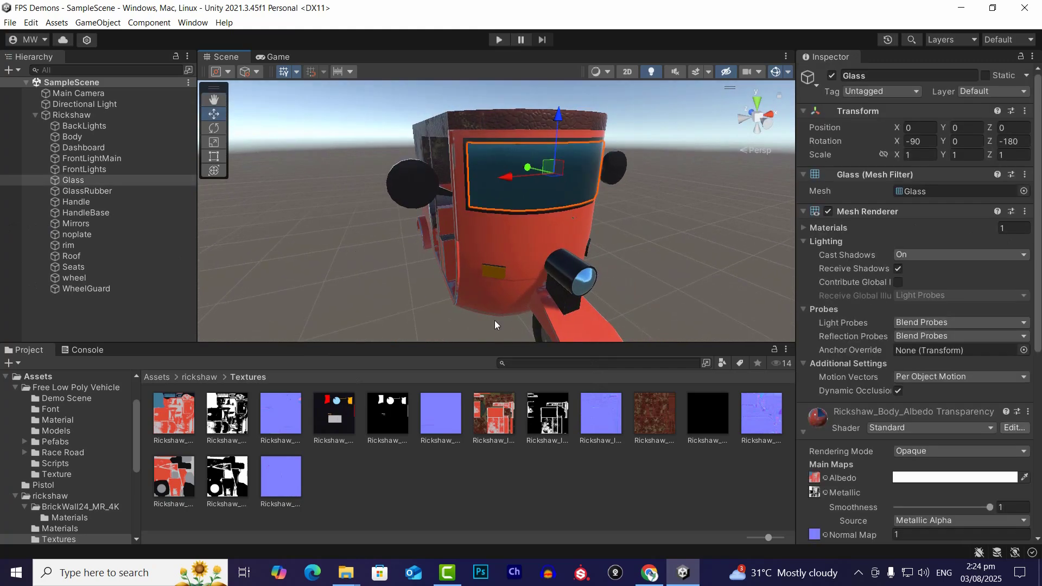
pyautogui.scroll(3, 521, 224)
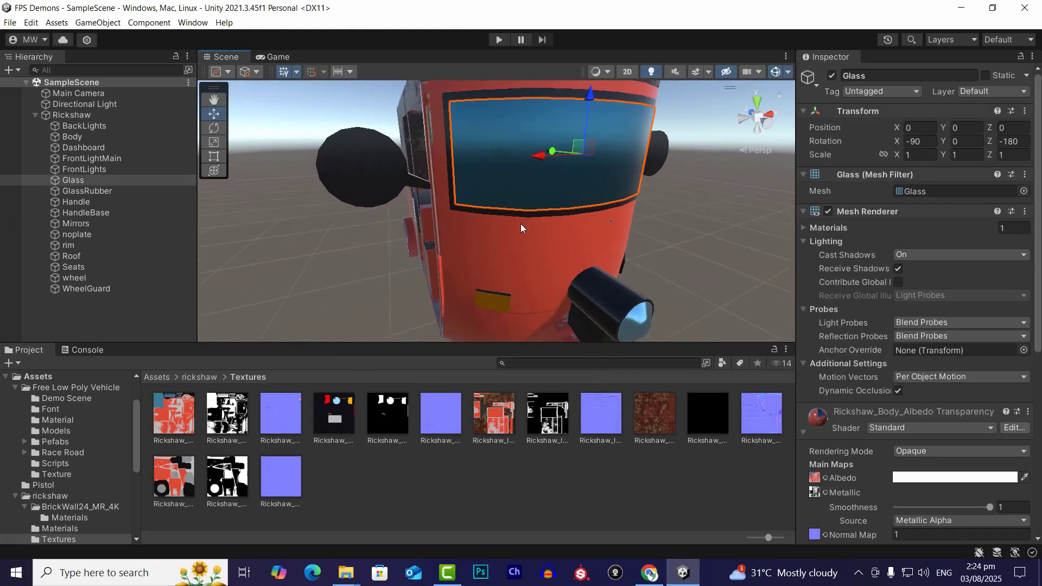
pyautogui.scroll(-3, 316, 255)
pyautogui.keyDown('alt'); pyautogui.moveTo(321, 253); pyautogui.dragTo(361, 285); pyautogui.keyUp('alt')
# Step: Create a material named glass in the rickshaw Textures folder and apply it to the rickshaw's windshield
pyautogui.rightClick(358, 487)
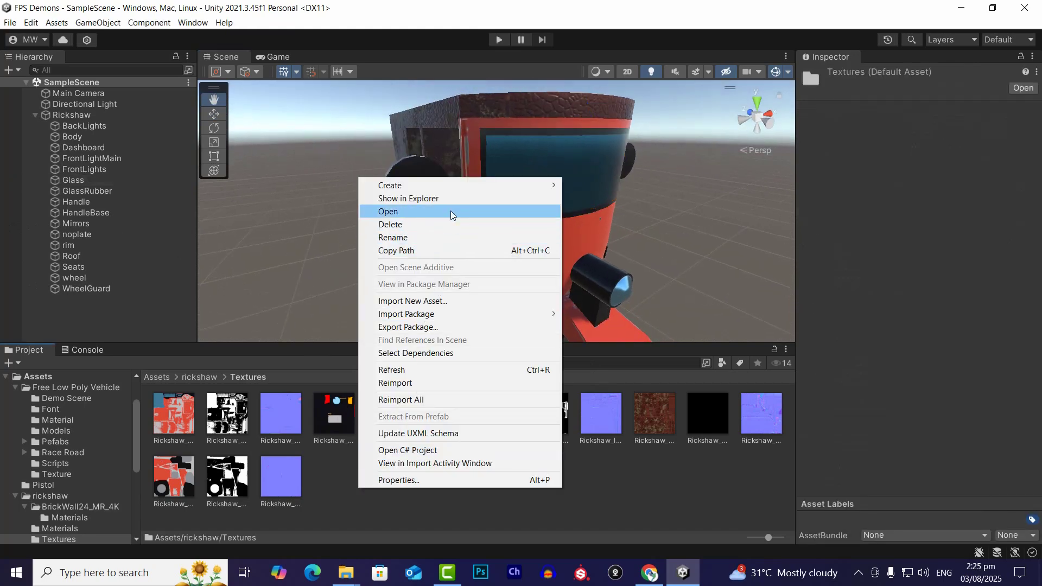
pyautogui.click(315, 462)
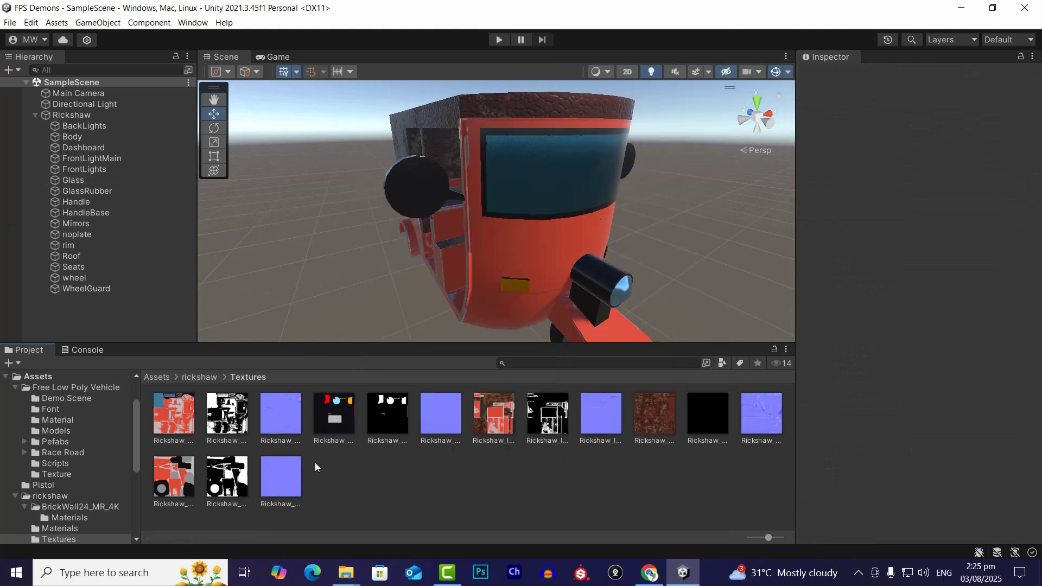
pyautogui.rightClick(348, 513)
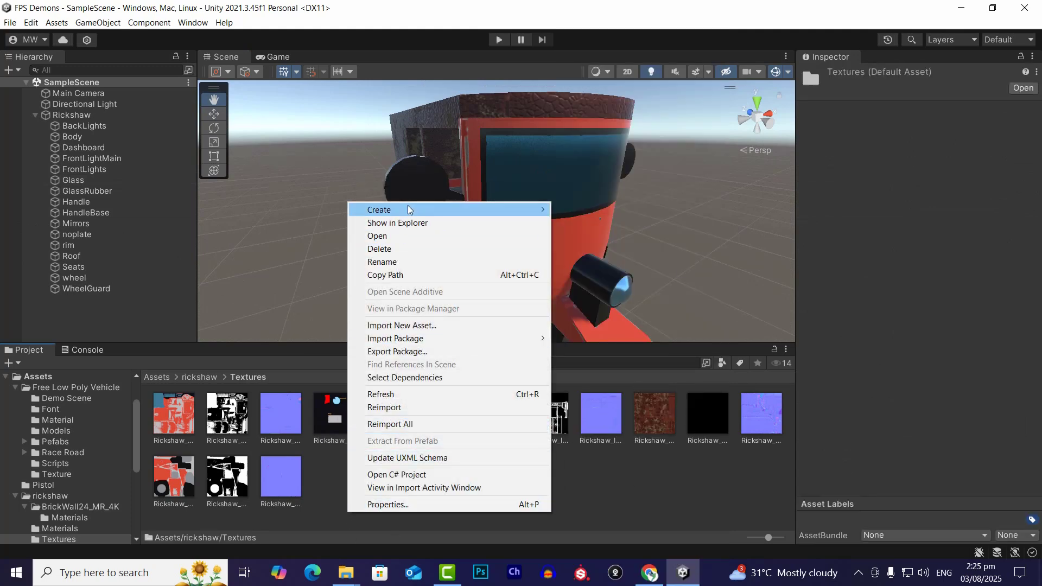
pyautogui.moveTo(546, 211)
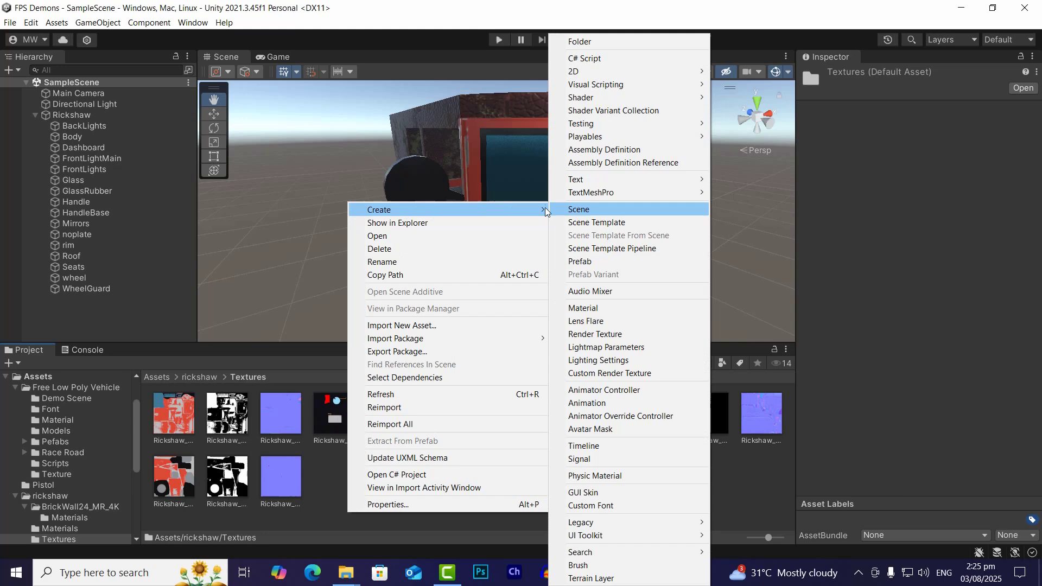
pyautogui.click(612, 308)
pyautogui.write('g')
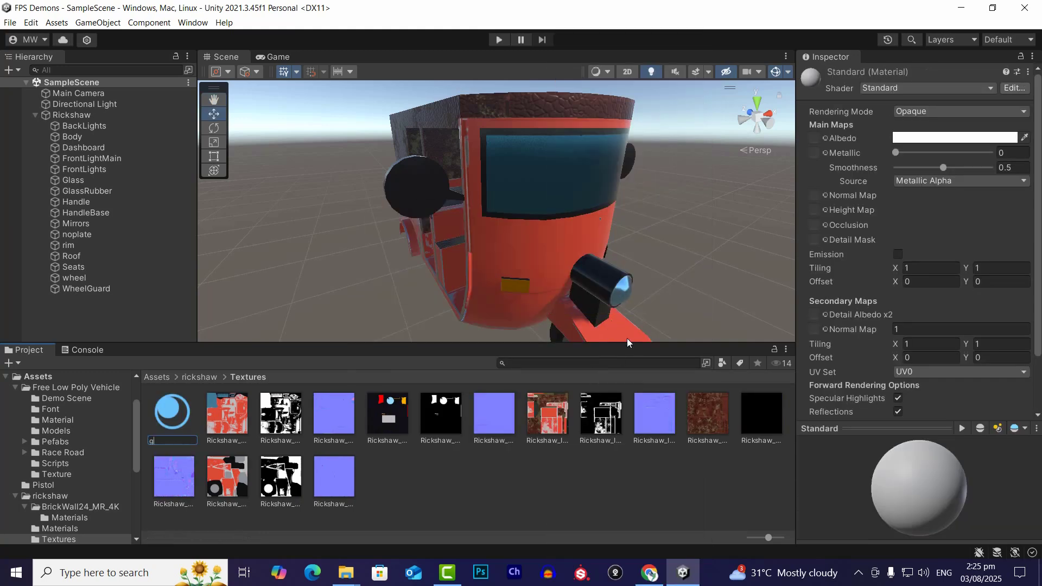
pyautogui.write('lass')
pyautogui.press('Return')
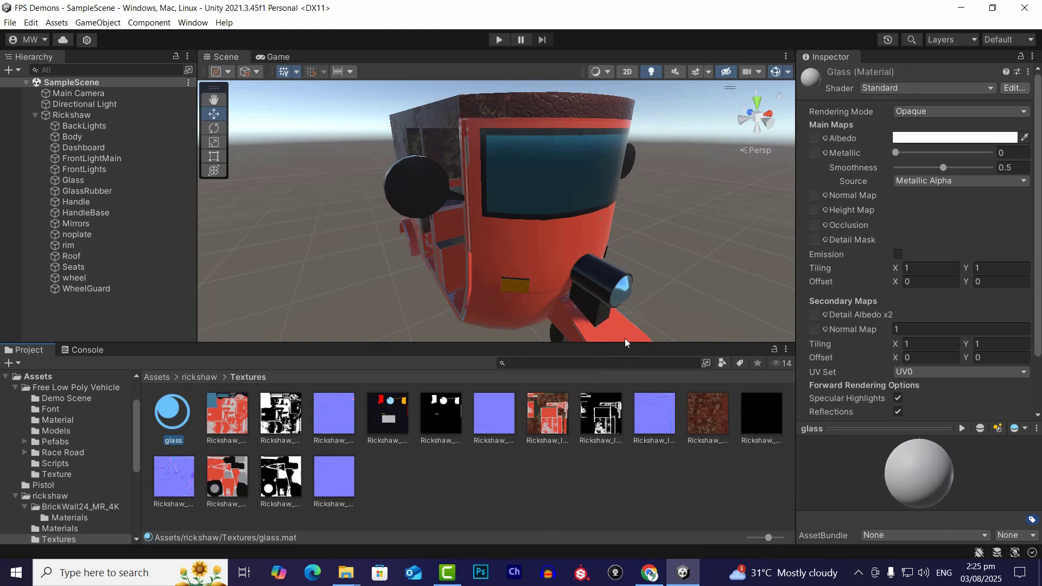
pyautogui.moveTo(174, 430); pyautogui.dragTo(565, 184)
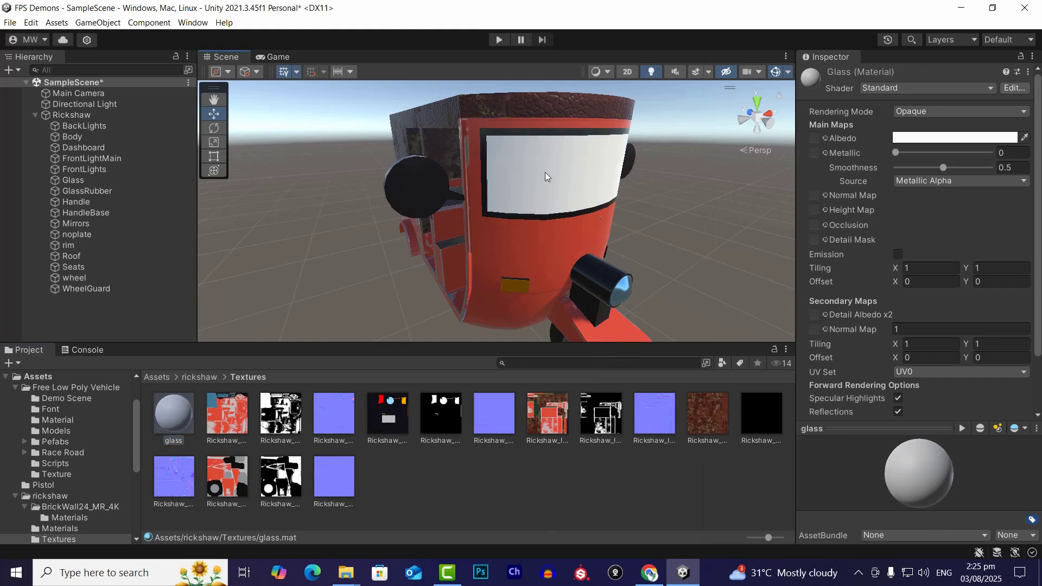
# Step: Set the glass material's albedo color to black (000000) and its rendering mode to Transparent
pyautogui.click(195, 445)
pyautogui.click(945, 139)
pyautogui.click(949, 236)
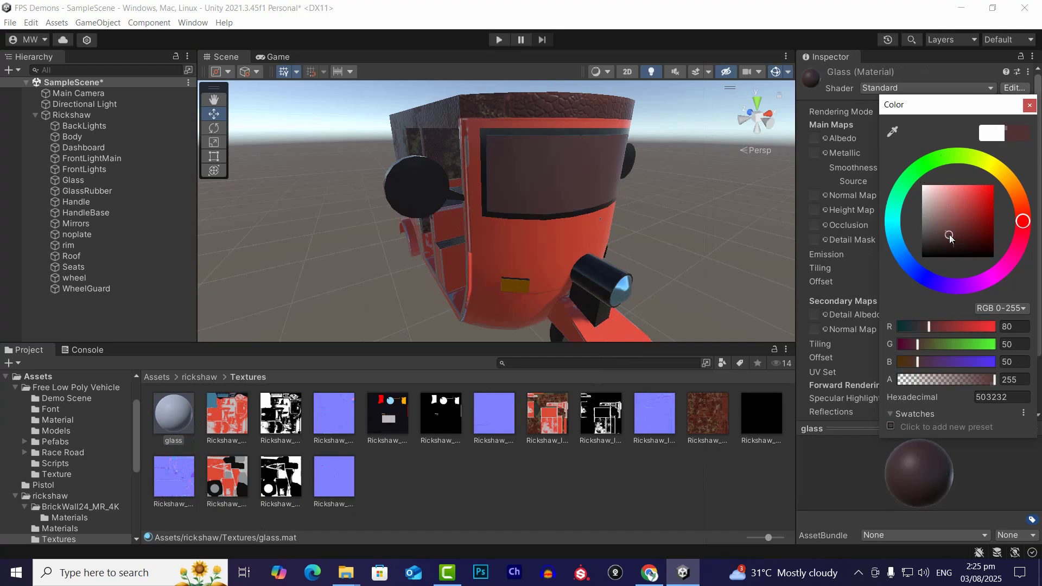
pyautogui.moveTo(950, 236); pyautogui.dragTo(887, 294)
pyautogui.click(1029, 106)
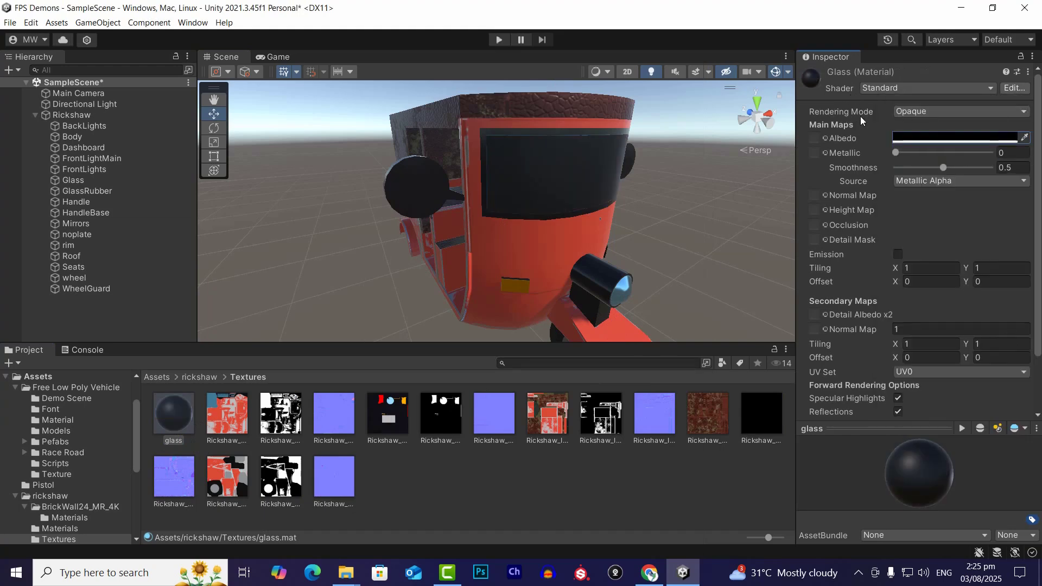
pyautogui.click(909, 114)
pyautogui.click(926, 165)
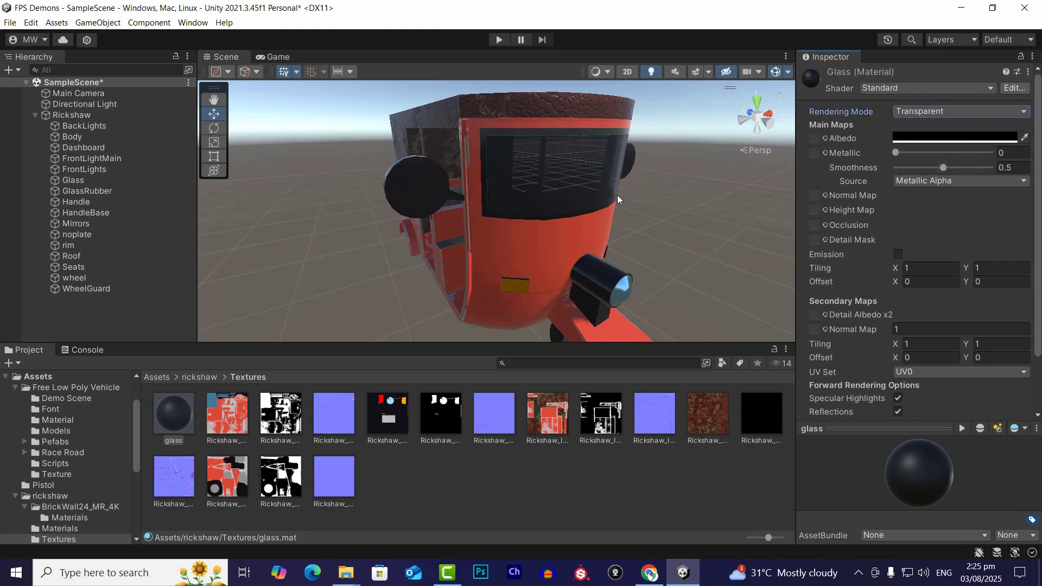
# Step: Set the glass material's metallic value to 0.23 and lower its albedo alpha to 58
pyautogui.scroll(3, 622, 185)
pyautogui.keyDown('alt'); pyautogui.moveTo(685, 219); pyautogui.dragTo(634, 242); pyautogui.keyUp('alt')
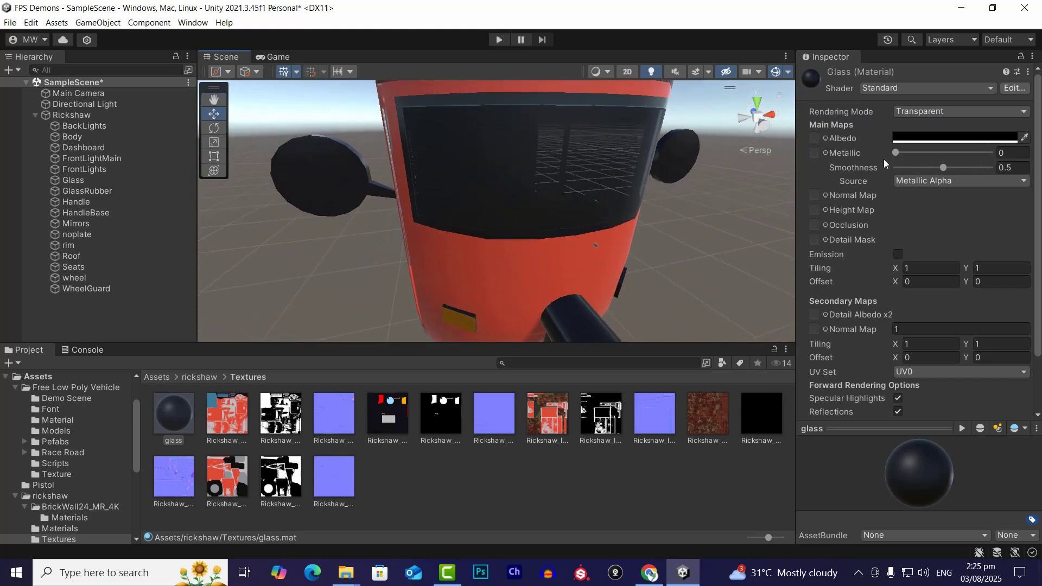
pyautogui.moveTo(894, 154); pyautogui.dragTo(917, 157)
pyautogui.click(914, 136)
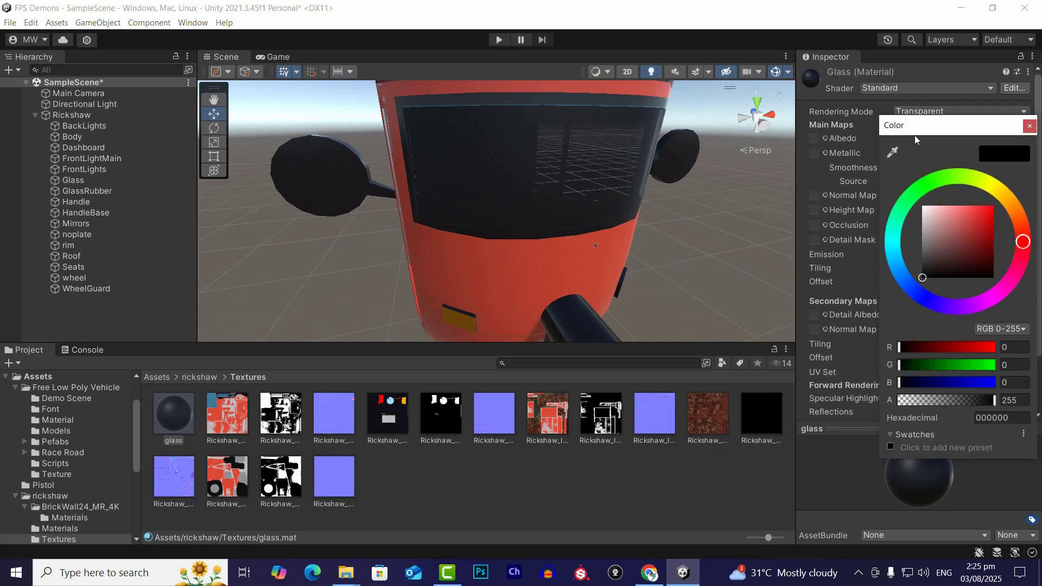
pyautogui.moveTo(915, 122); pyautogui.dragTo(886, 110)
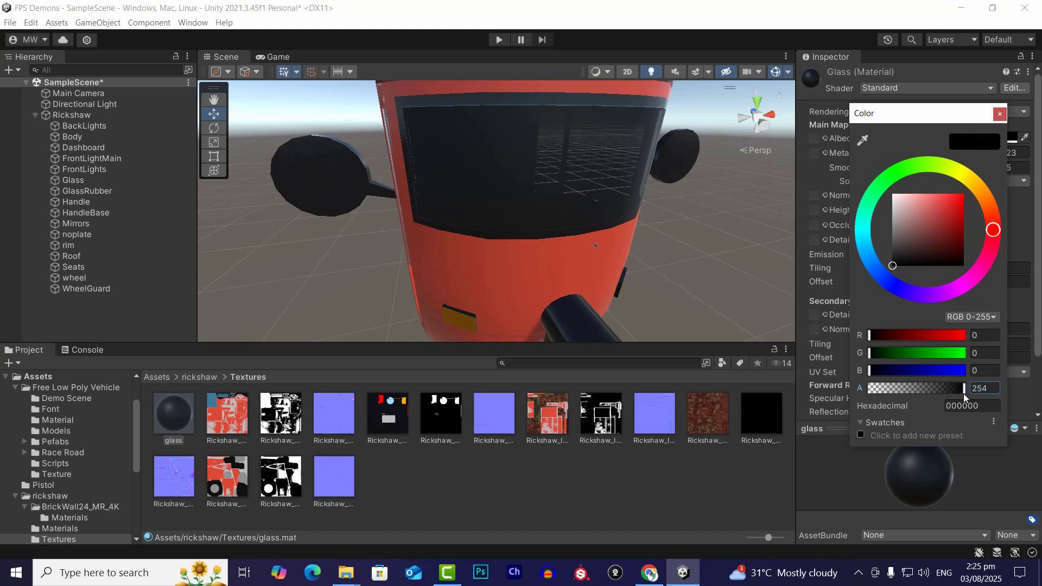
pyautogui.moveTo(964, 394); pyautogui.dragTo(892, 408)
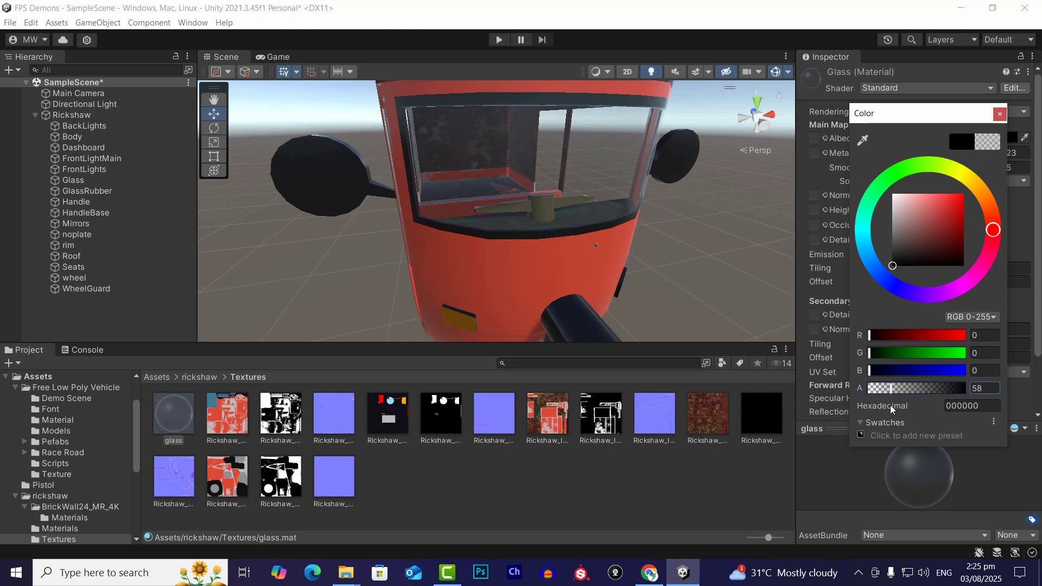
pyautogui.click(916, 4)
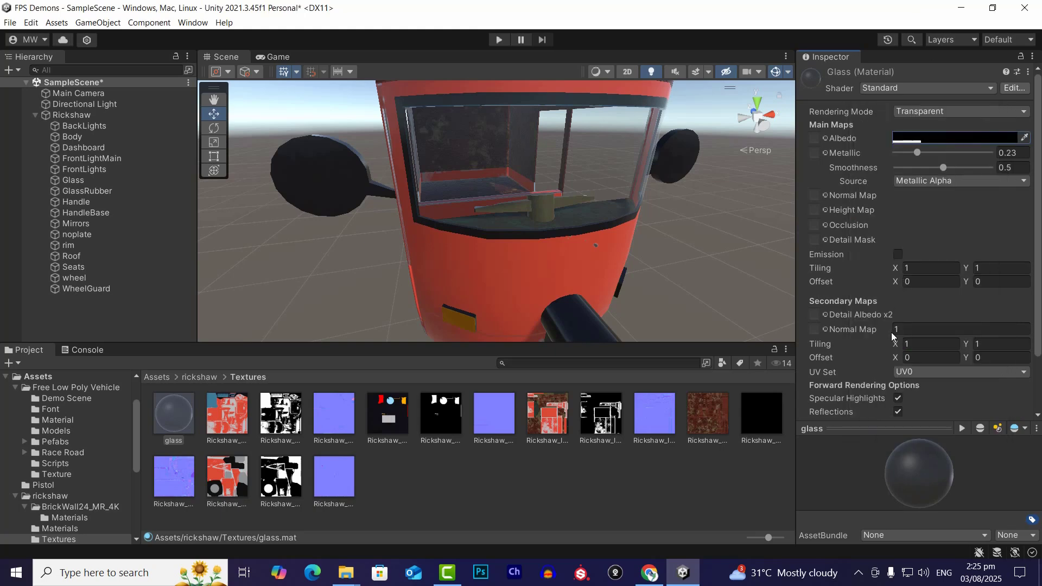
# Step: Examine the see-through windshield and the textured rickshaw from the front and side, and select the Glass object
pyautogui.scroll(-1, 674, 261)
pyautogui.keyDown('alt'); pyautogui.moveTo(647, 248); pyautogui.dragTo(599, 252); pyautogui.keyUp('alt')
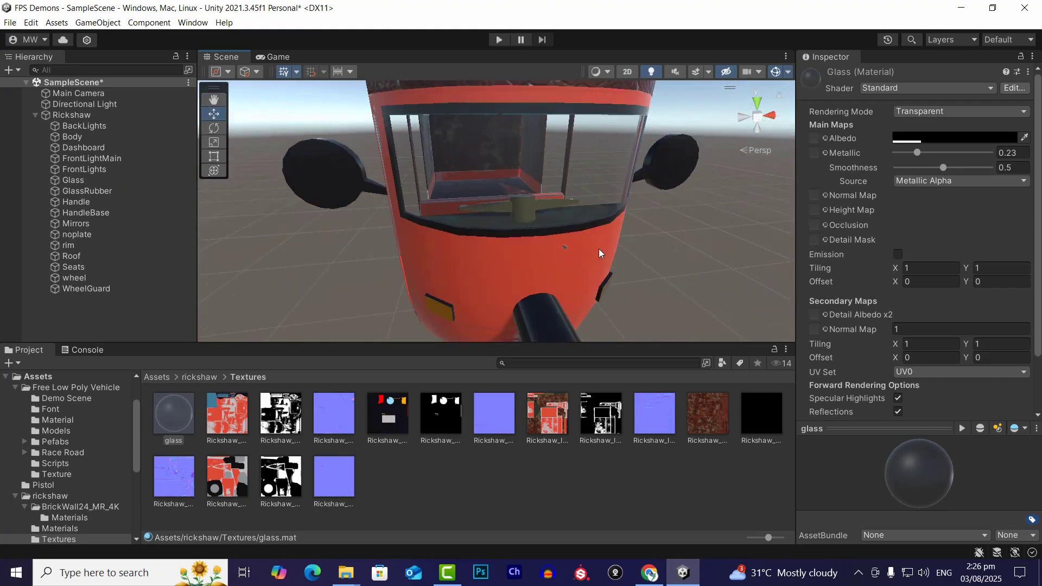
pyautogui.click(501, 474)
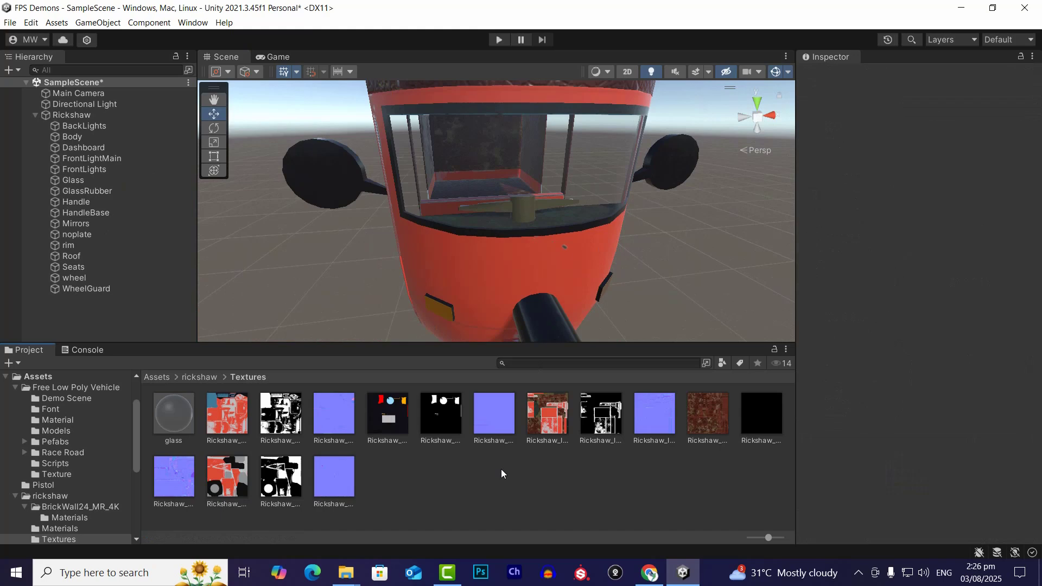
pyautogui.scroll(-3, 581, 248)
pyautogui.keyDown('alt'); pyautogui.moveTo(645, 286); pyautogui.dragTo(434, 295); pyautogui.keyUp('alt')
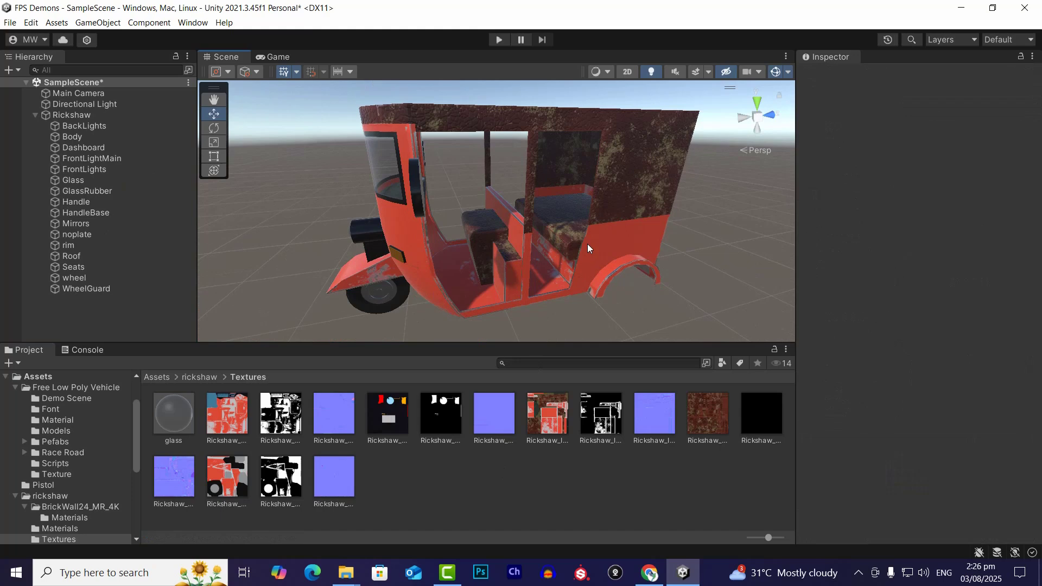
pyautogui.scroll(2, 563, 253)
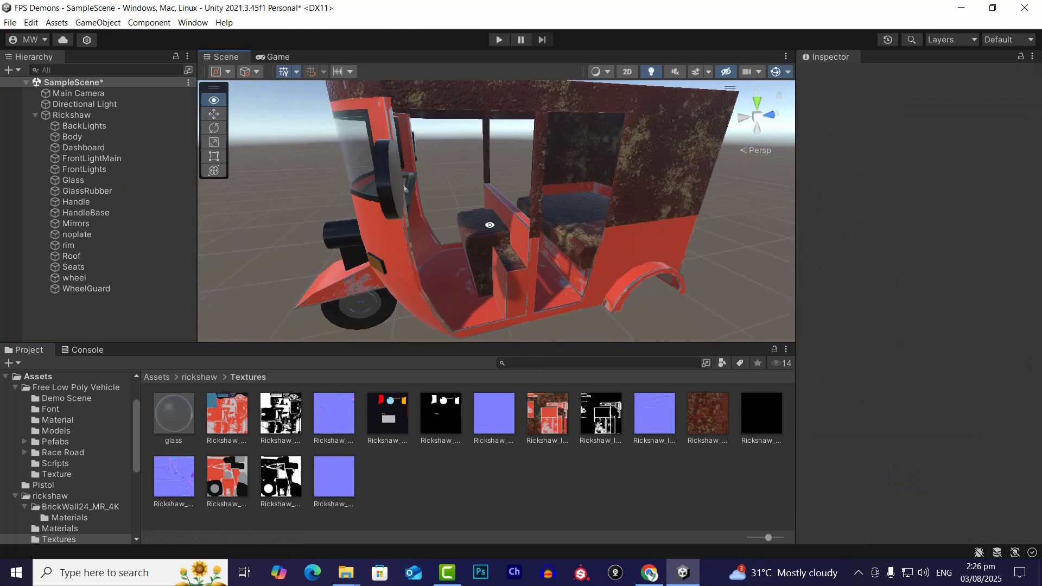
pyautogui.keyDown('alt'); pyautogui.moveTo(564, 253); pyautogui.dragTo(471, 196); pyautogui.keyUp('alt')
pyautogui.click(456, 180)
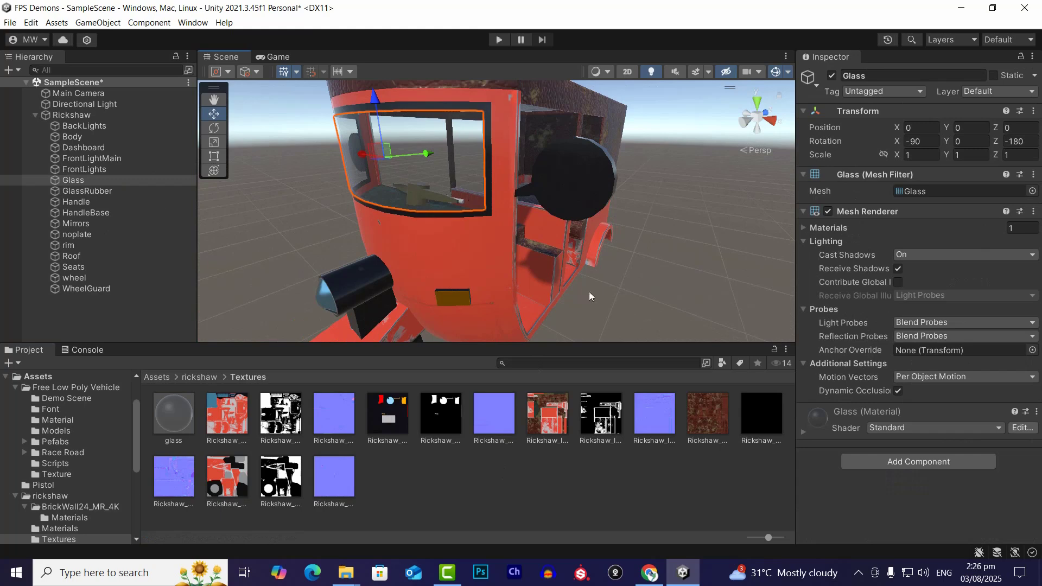